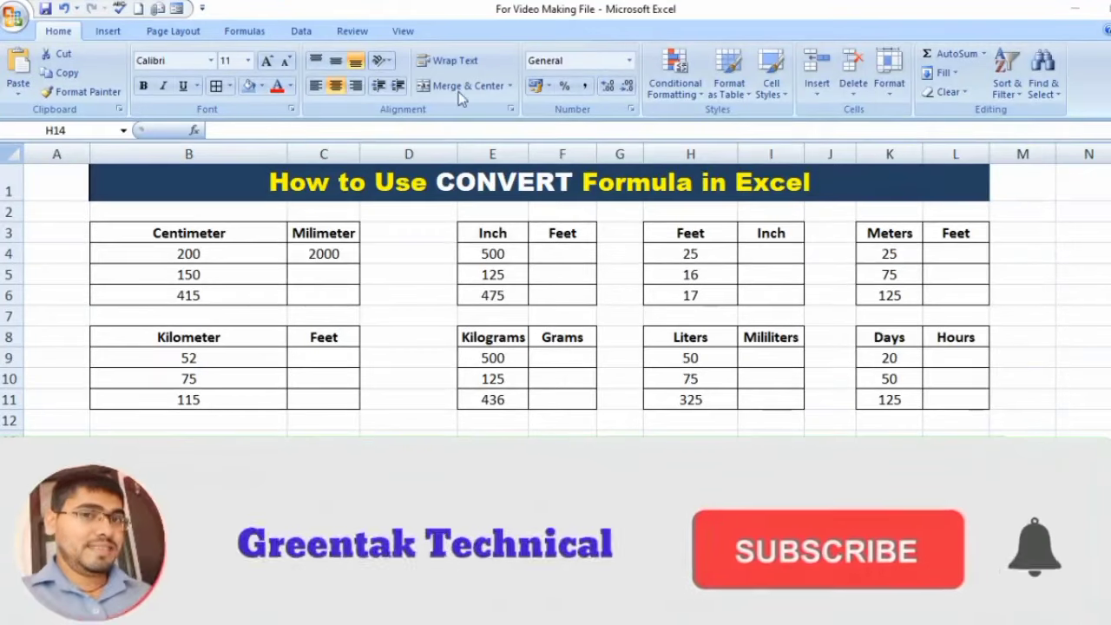
Clear the 2000 result from C4 in the Centimeter-to-Millimeter table
left_click(396, 334)
key("Up")
key("Up")
key("Up")
key("Up")
key("Left")
key("Left")
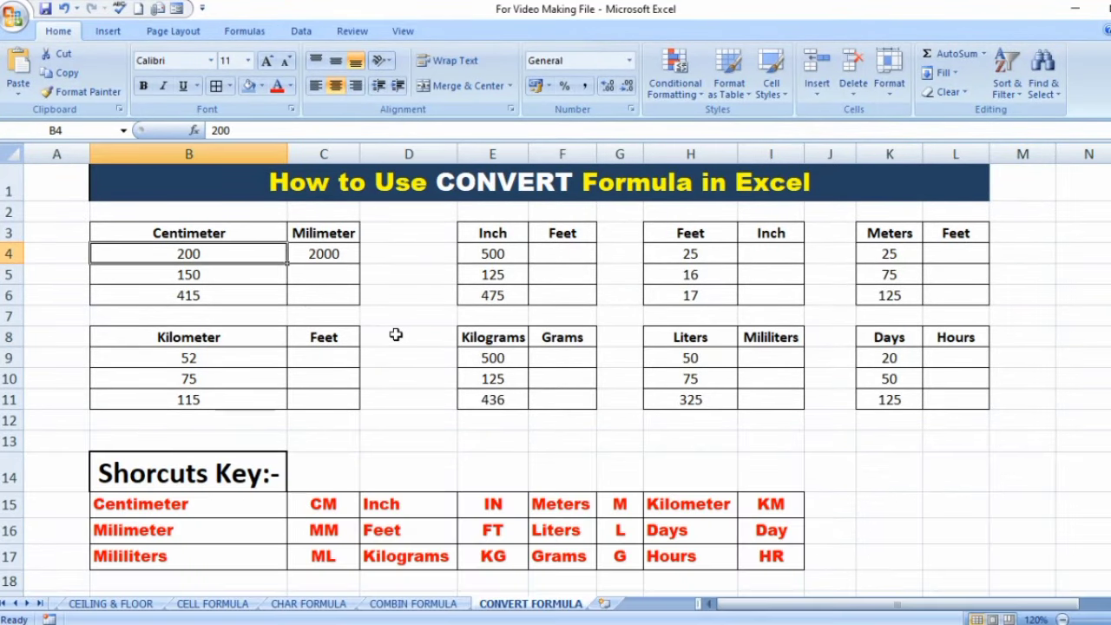
key("Left")
key("Right")
key("Right")
key("Right")
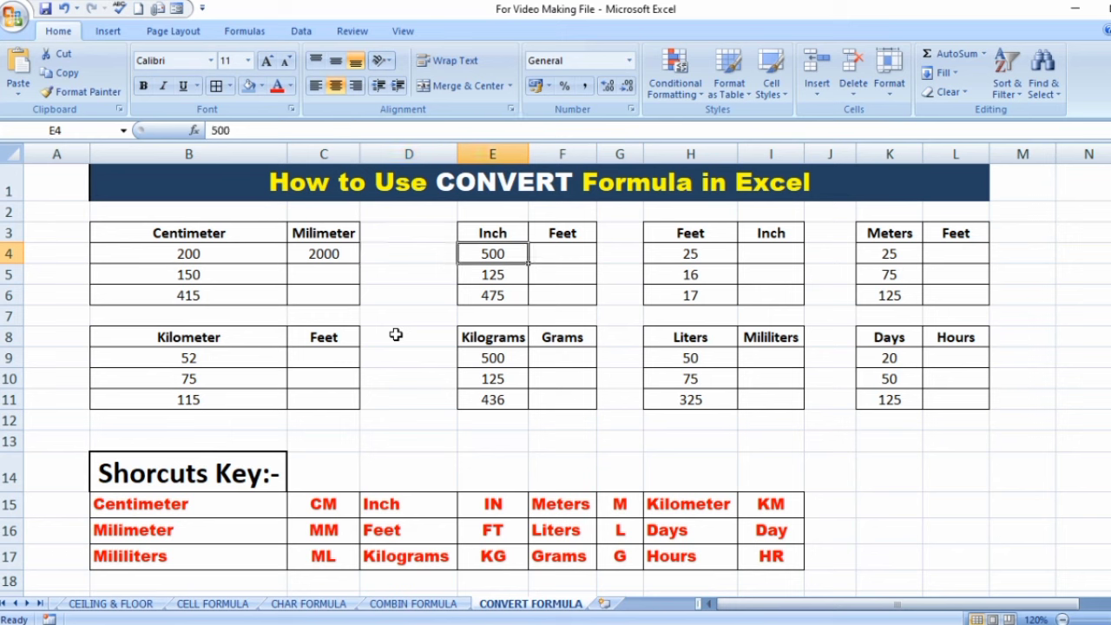
key("Left")
key("Delete")
key("Right")
key("Left")
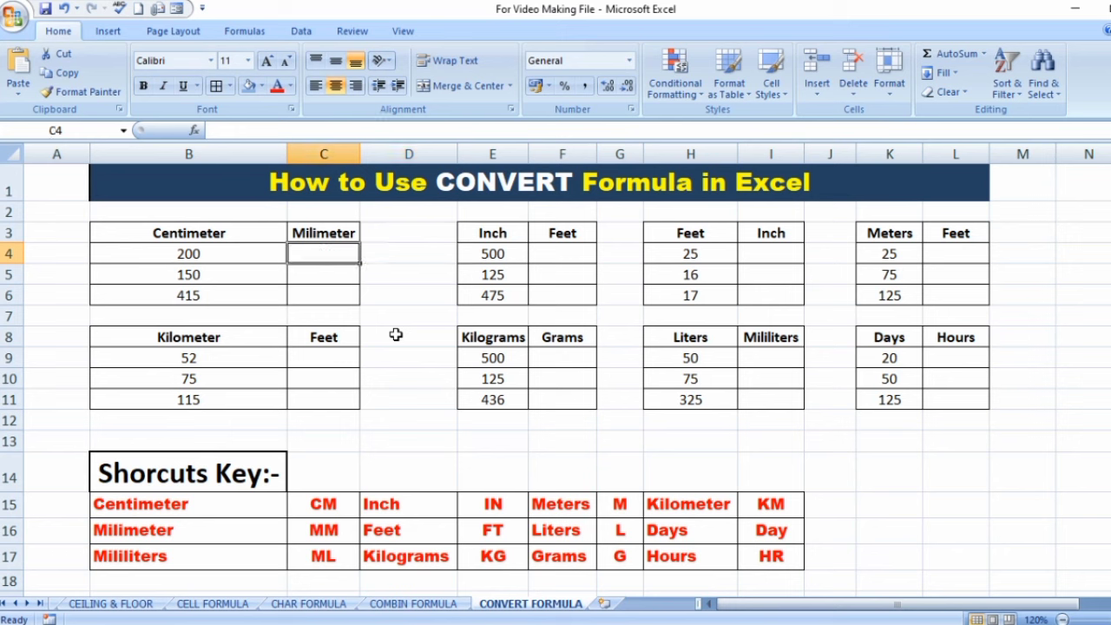
key("Left")
key("Right")
key("Right")
key("Left")
key("Left")
key("Left")
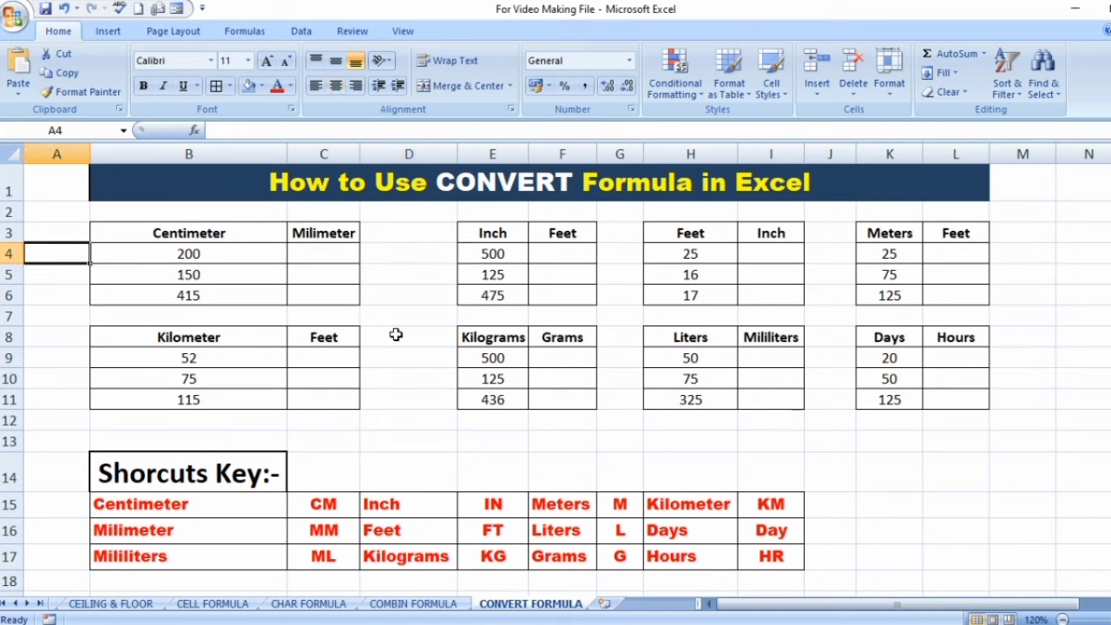
key("Right")
key("Right")
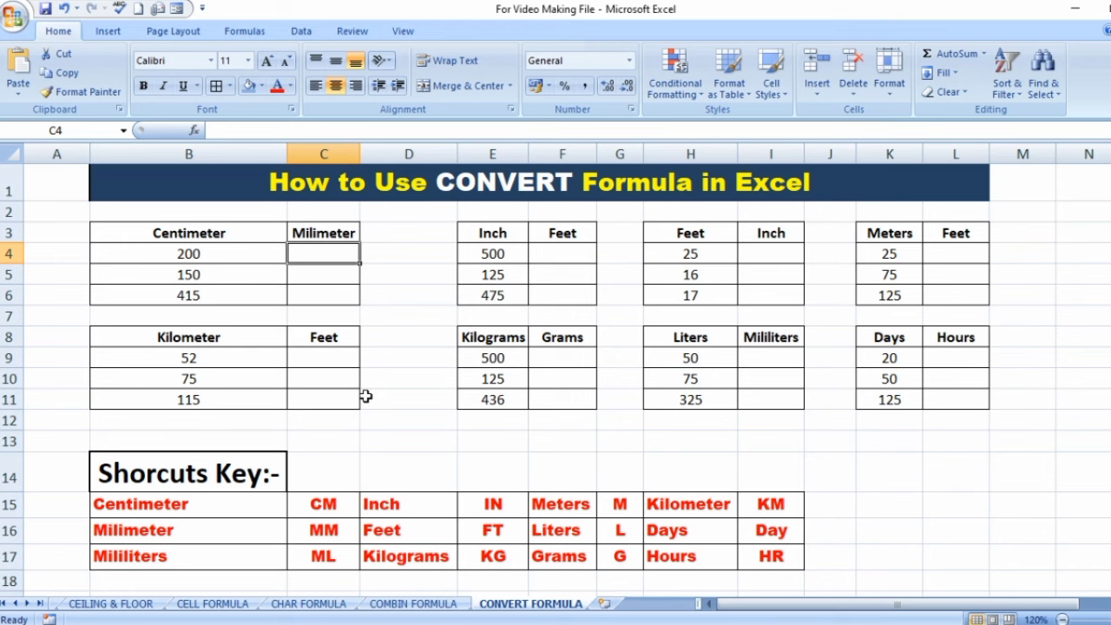
left_click(366, 396)
left_click(214, 236)
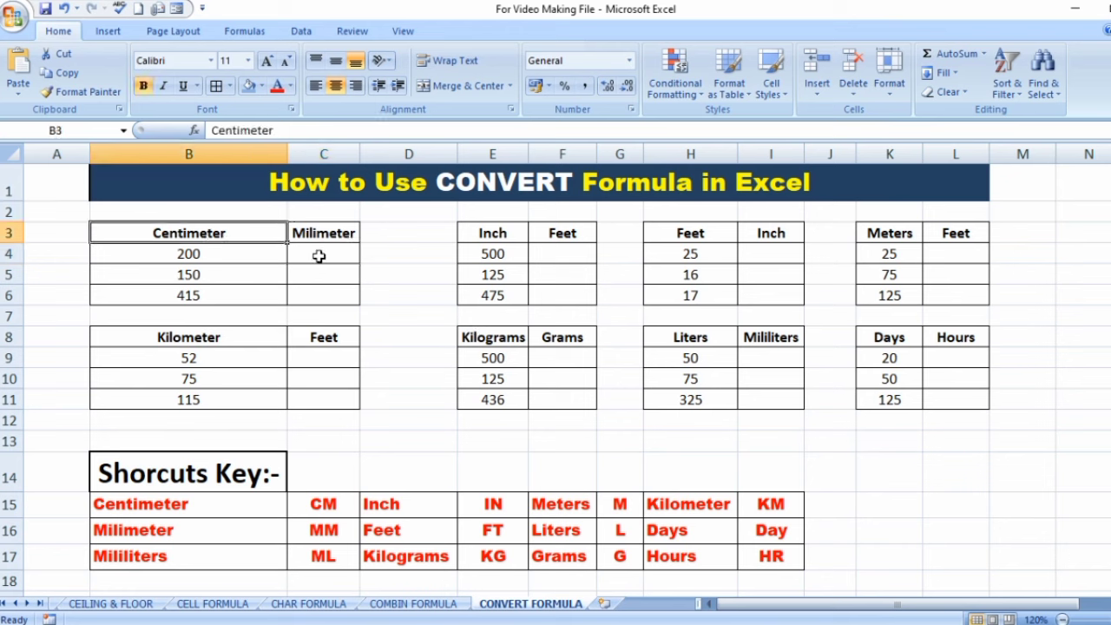
left_click(326, 297)
left_click(222, 268)
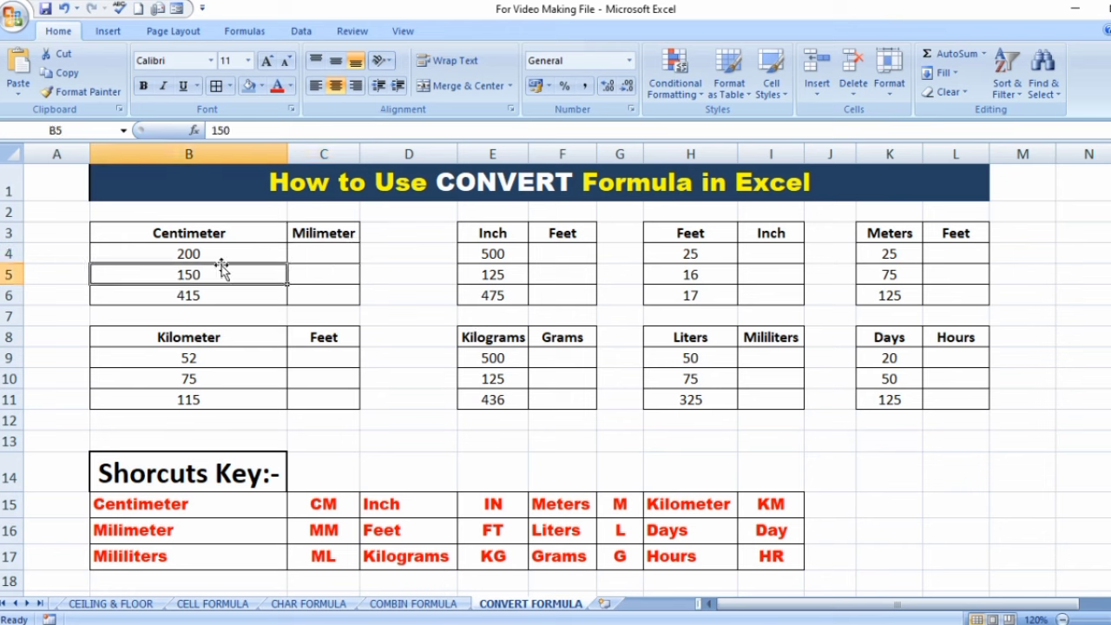
left_click(313, 274)
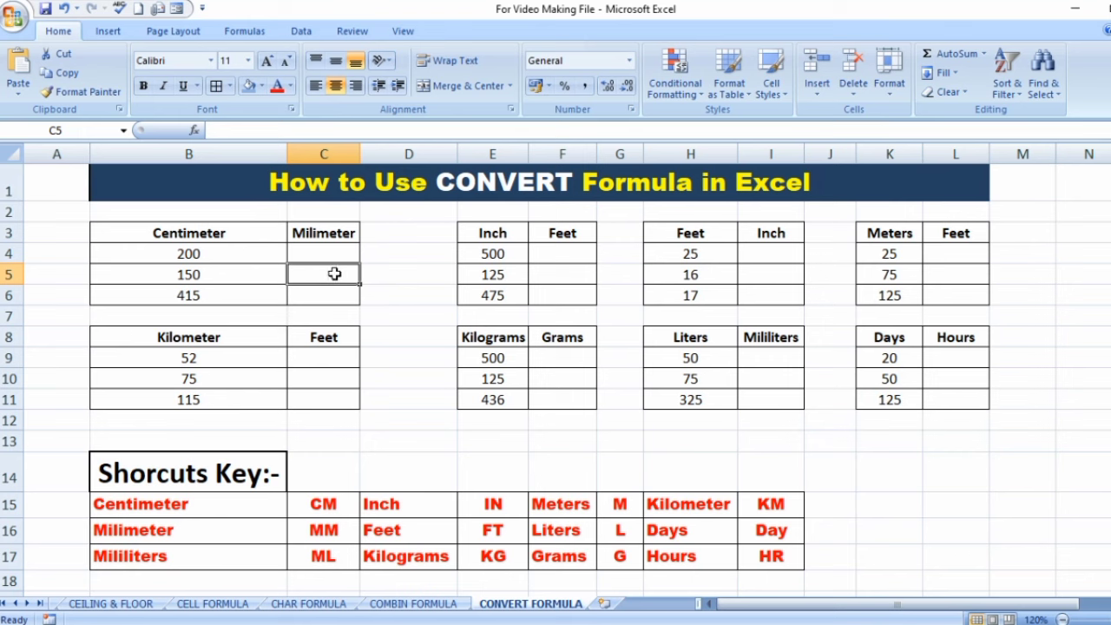
left_click(537, 242)
key("Left")
key("Right")
key("Right")
key("Right")
key("Right")
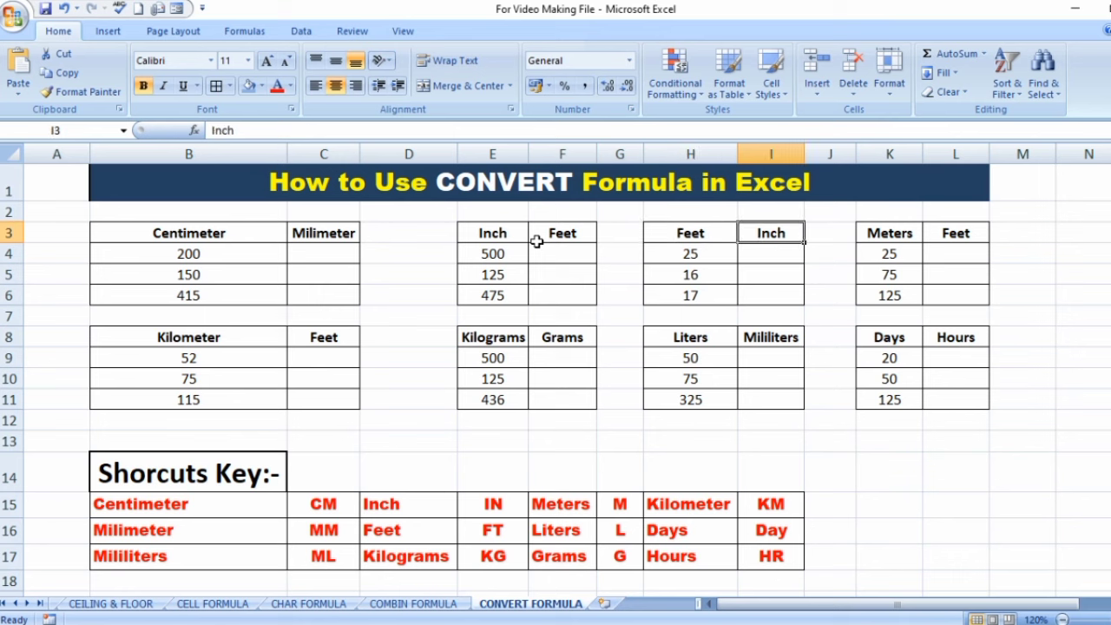
key("Left")
key("Right")
key("Right")
key("Right")
key("Down")
key("Down")
key("Down")
key("Down")
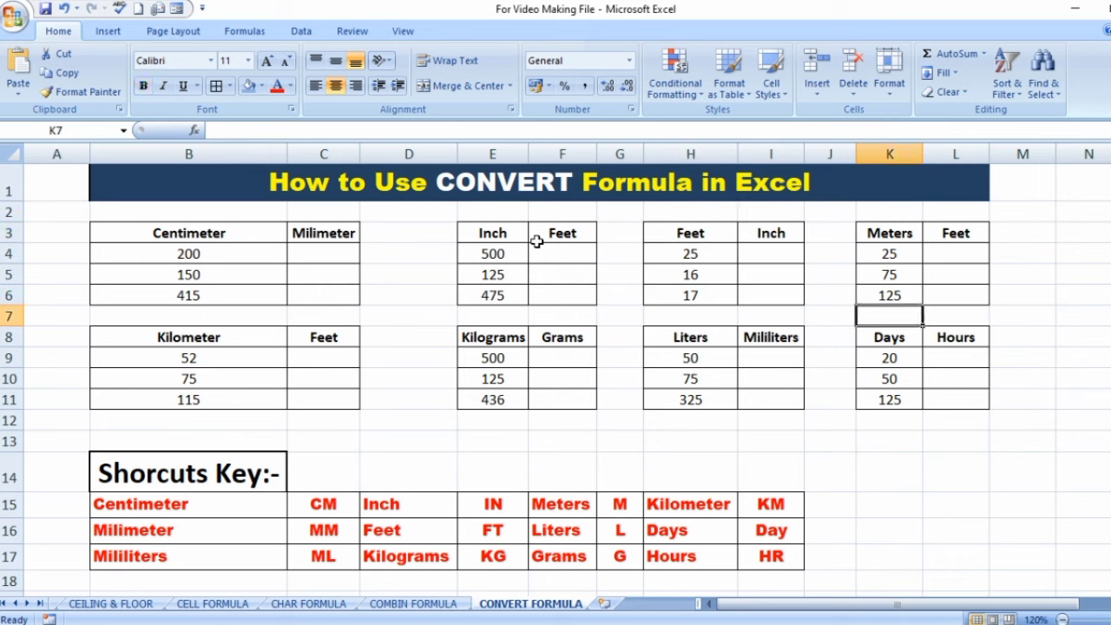
key("Left")
key("Left")
key("Down")
key("Left")
key("Left")
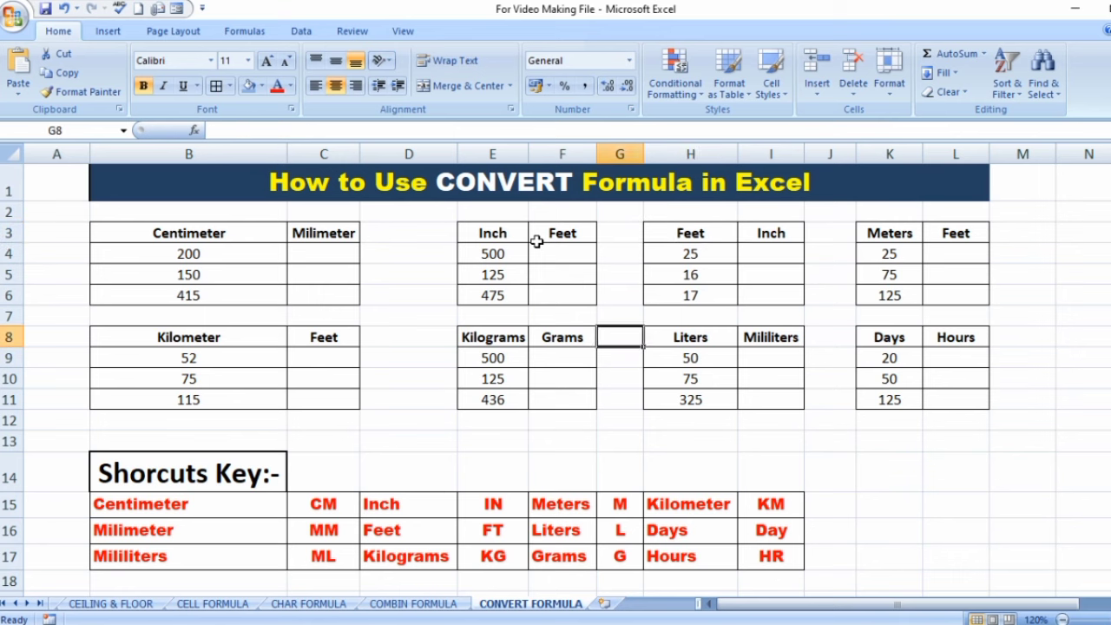
key("Left")
key("Left")
key("Left")
key("Left")
key("Left")
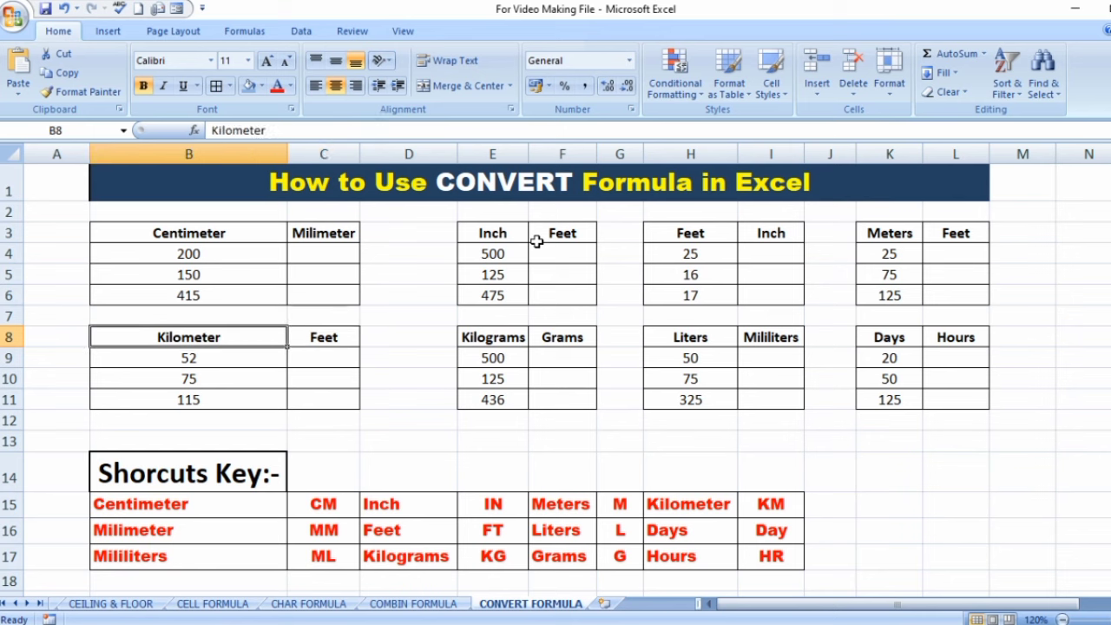
key("Right")
key("Left")
key("Right")
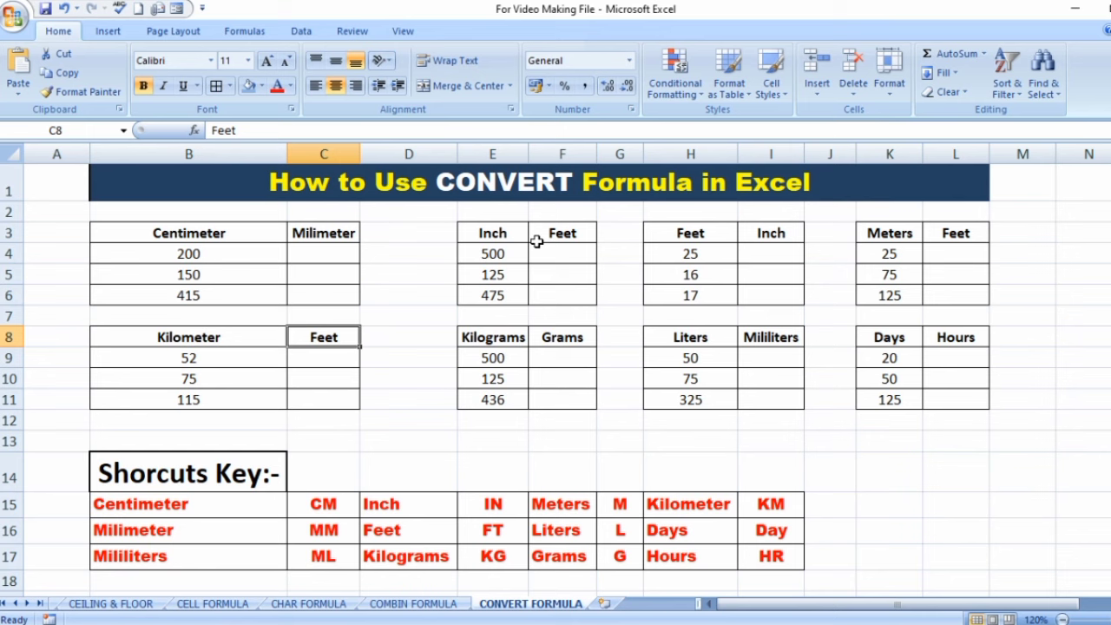
left_click(759, 477)
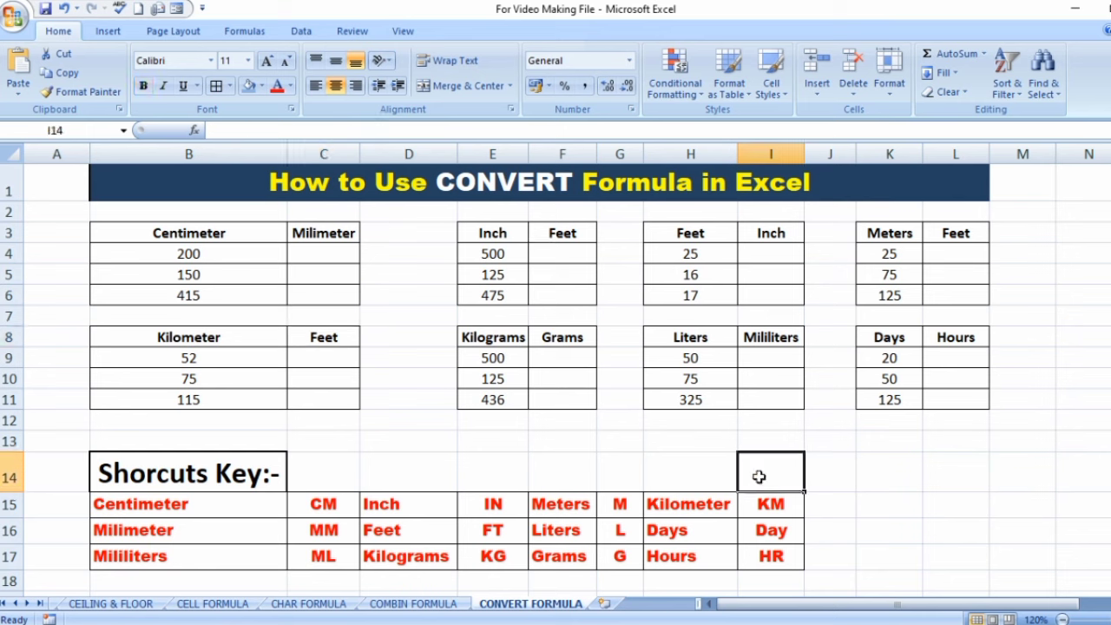
left_click(411, 231)
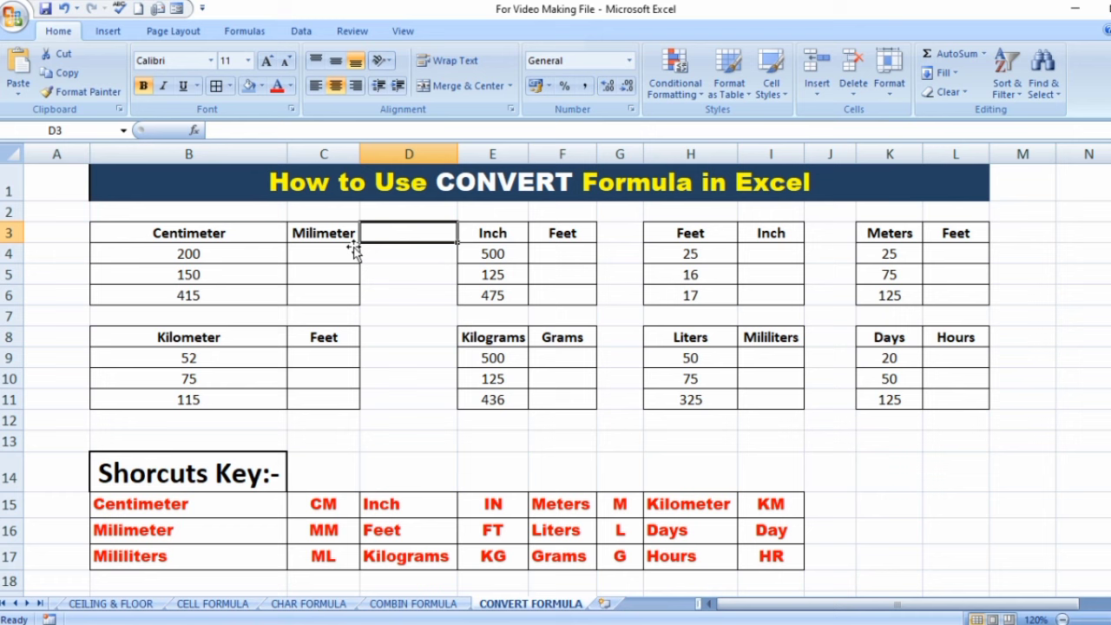
left_click(268, 287)
left_click(419, 271)
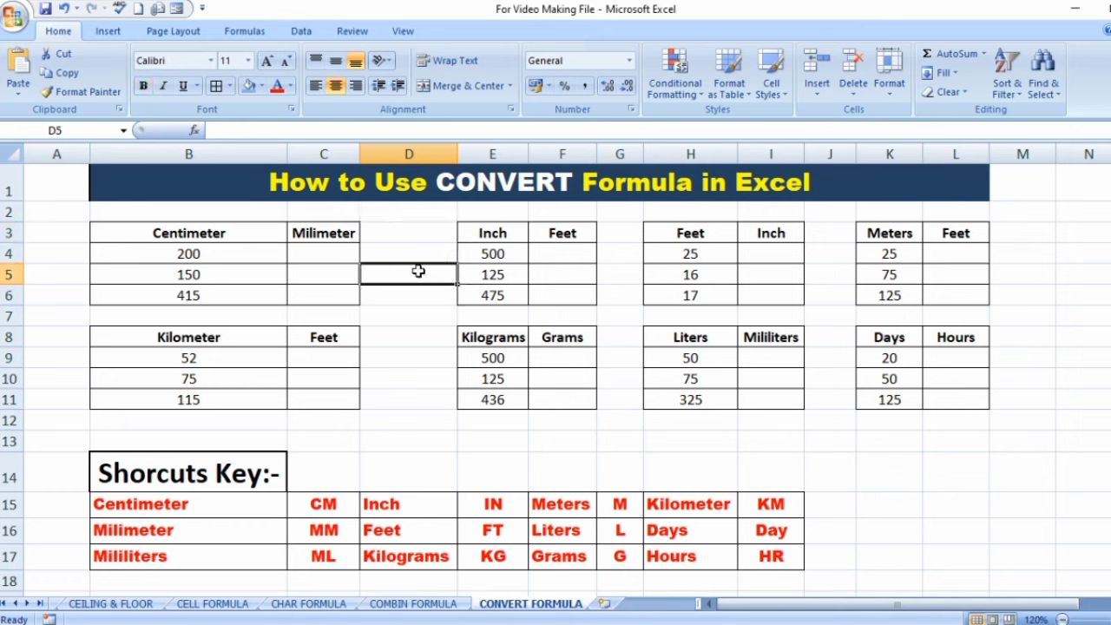
key("Up")
key("Up")
key("Up")
key("Up")
key("Down")
key("Down")
key("Up")
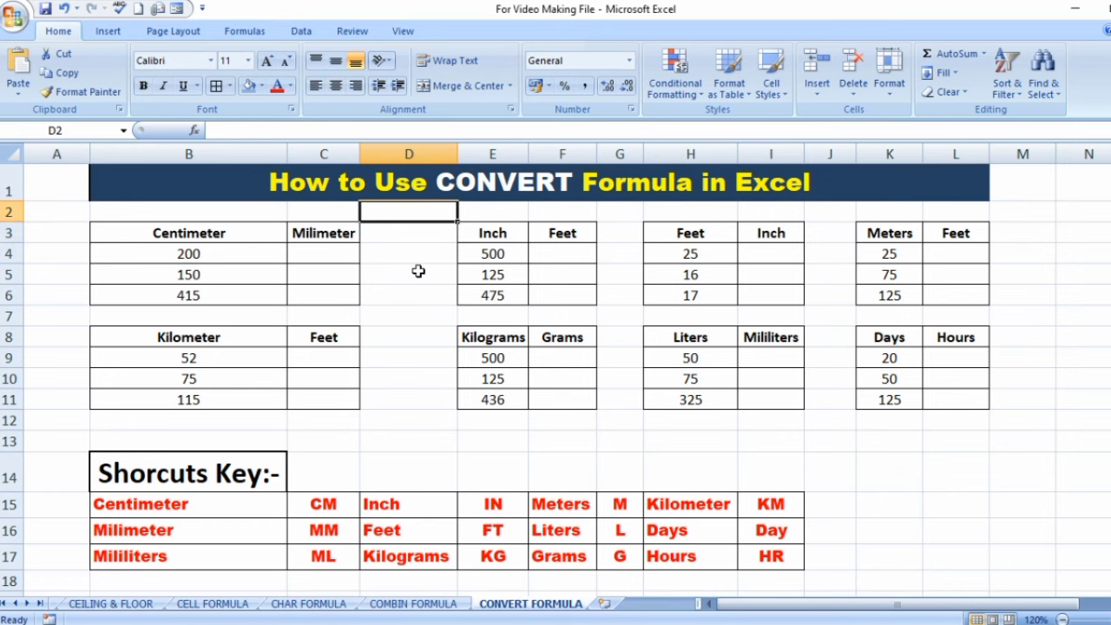
key("Up")
key("Down")
key("Down")
key("Down")
key("Up")
key("Up")
key("Down")
key("Down")
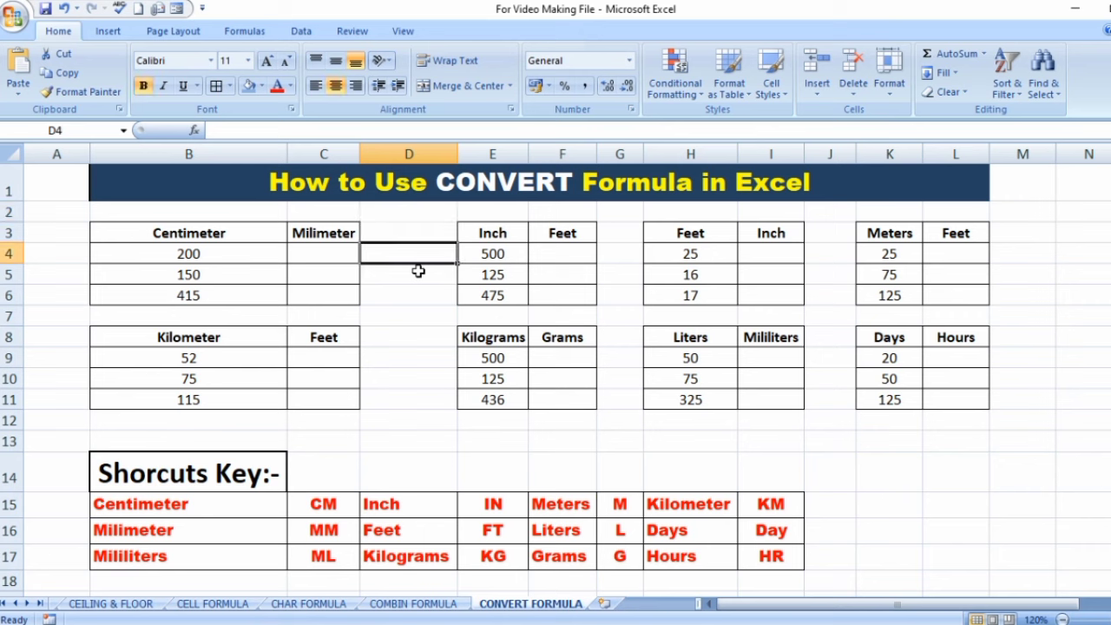
key("Down")
key("Down")
key("Down")
key("Up")
key("Up")
key("Up")
key("Down")
key("Down")
key("Up")
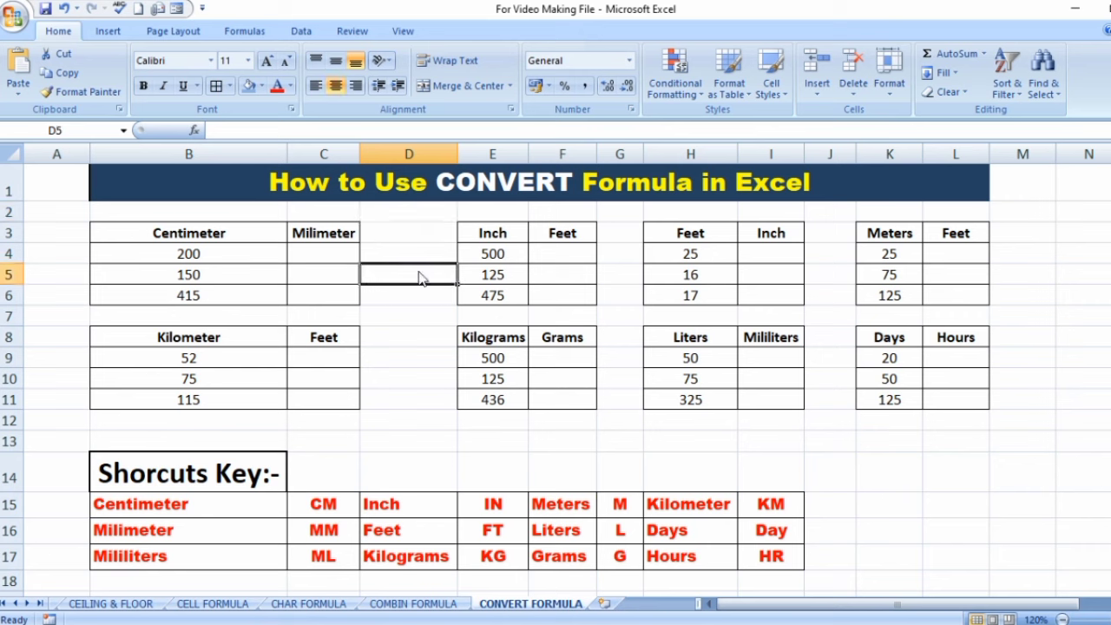
key("Up")
left_click(414, 349)
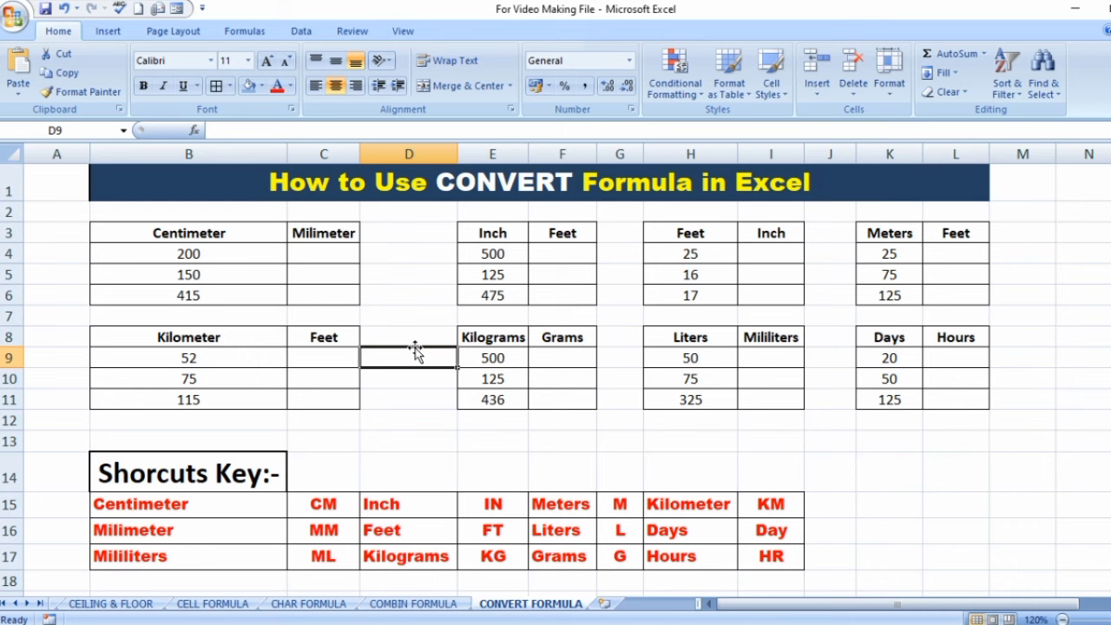
left_click(412, 295)
left_click(409, 364)
left_click(326, 255)
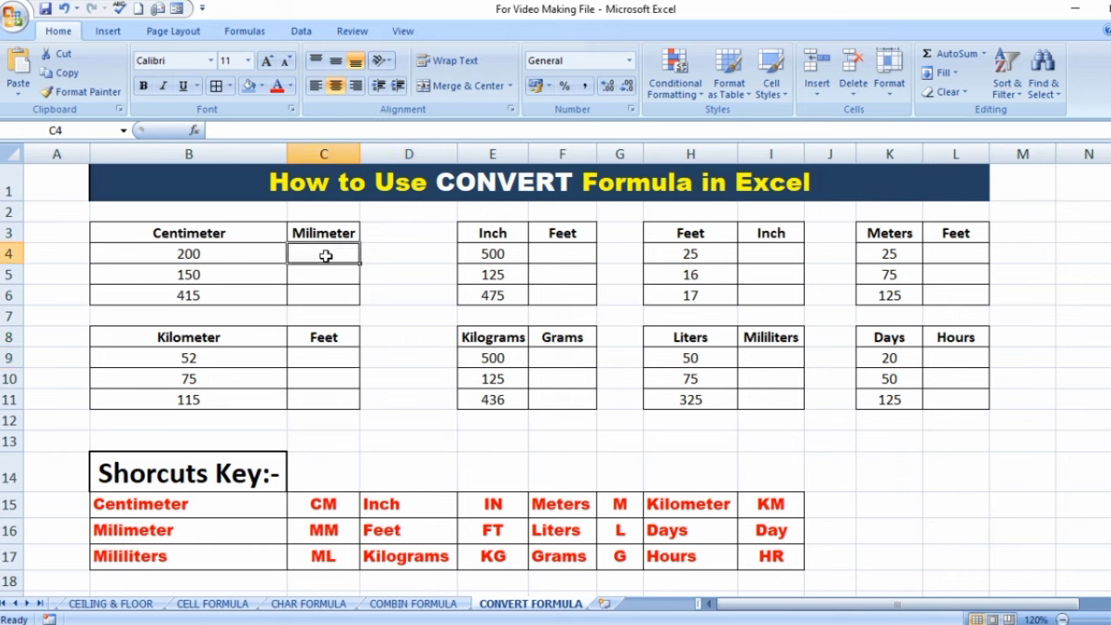
left_click(211, 522)
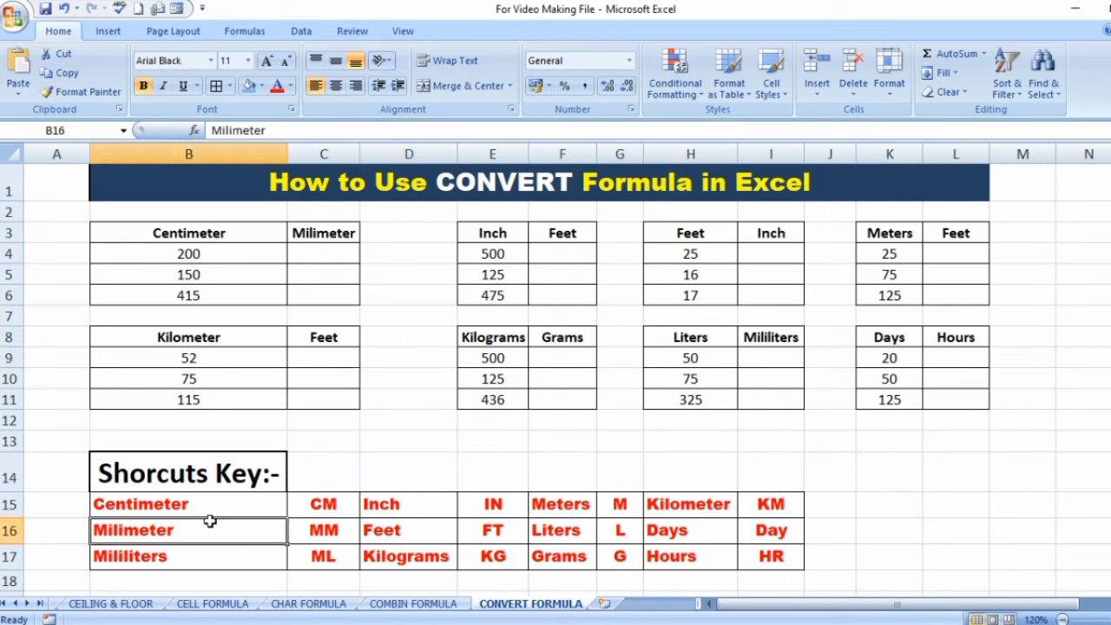
key("Up")
key("Right")
key("Right")
key("Right")
key("Left")
key("Left")
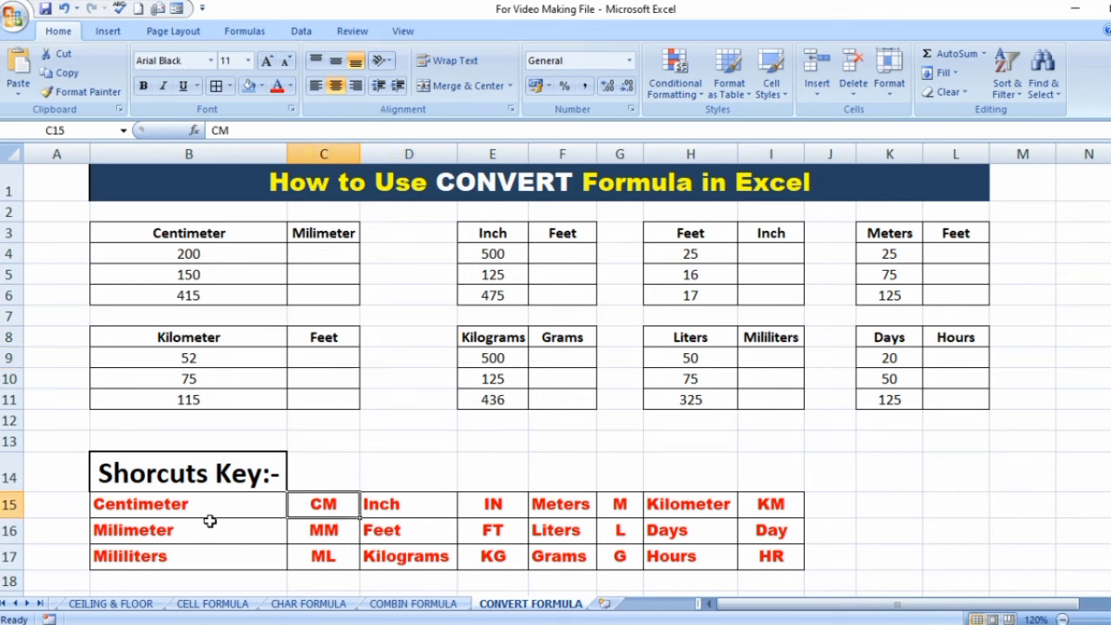
left_click_drag(293, 576, 483, 560)
left_click(484, 560)
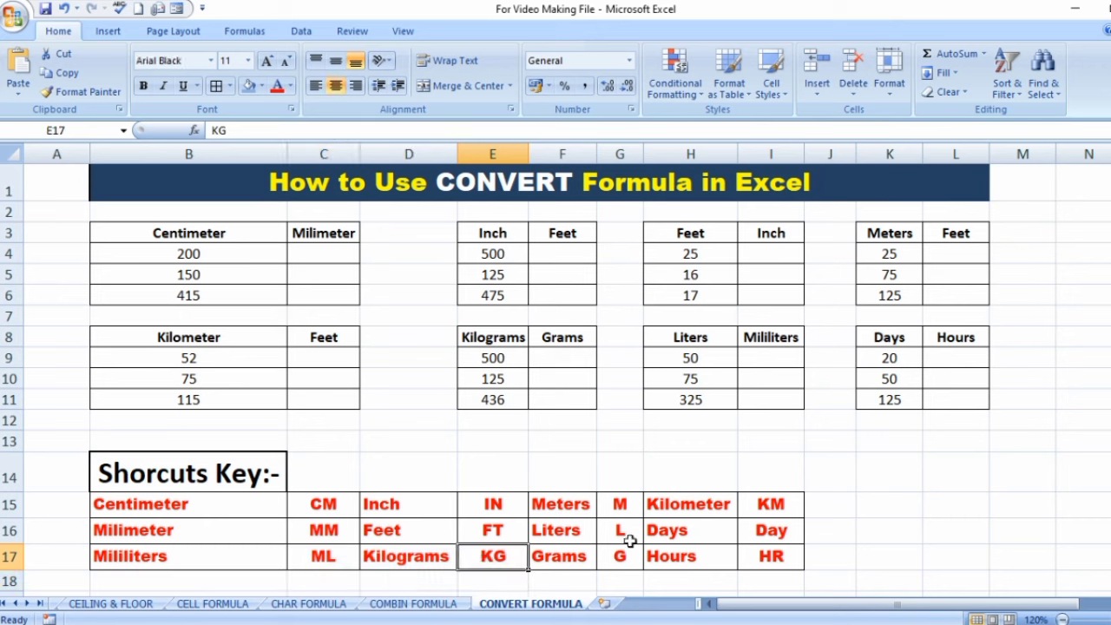
left_click(707, 535)
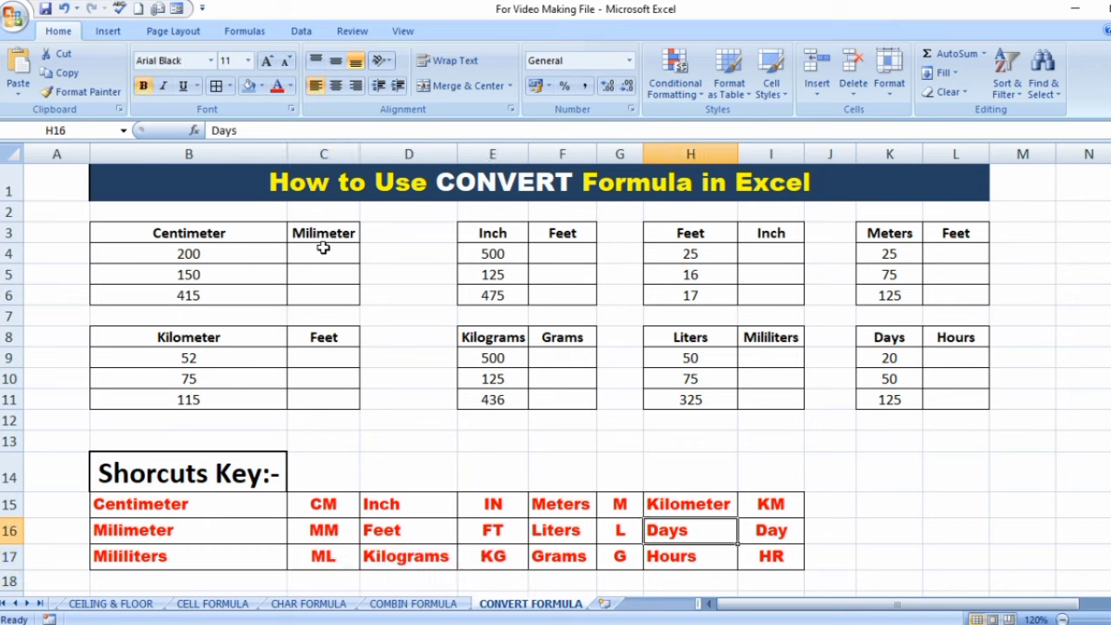
left_click(323, 249)
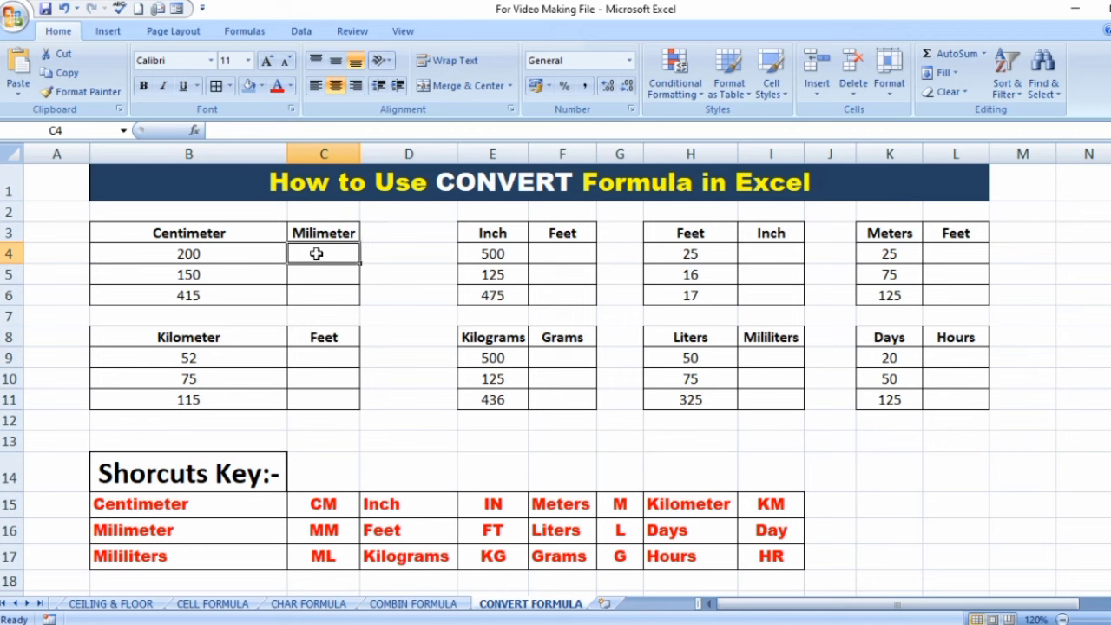
Start C4's formula as =CONVERT(B4, using the 200 centimetres in B4
type("=")
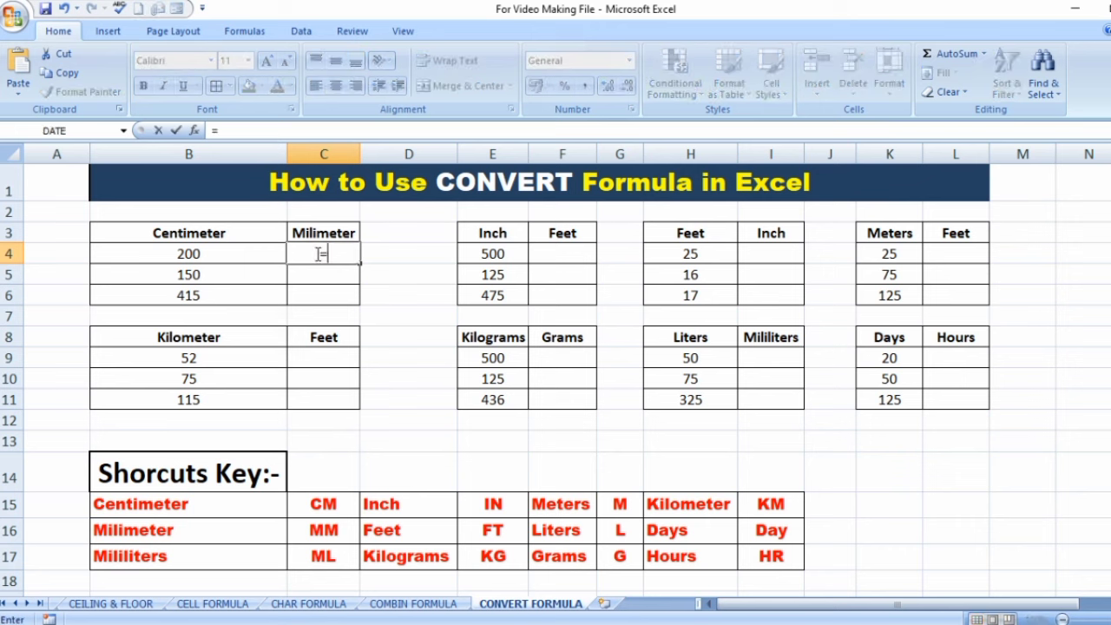
type("CON")
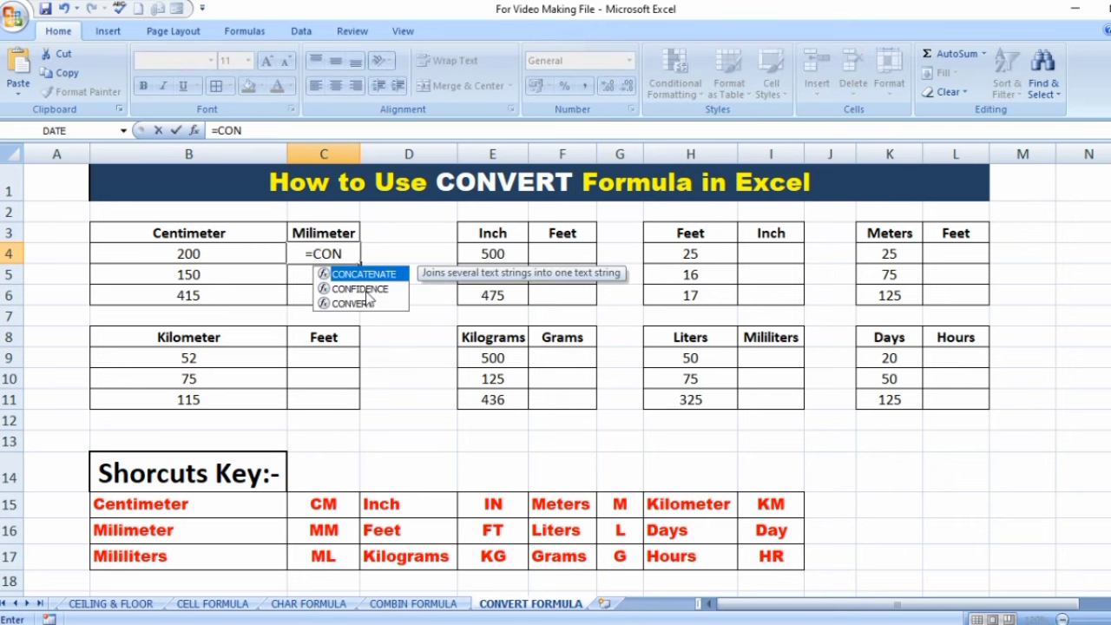
left_click(357, 303)
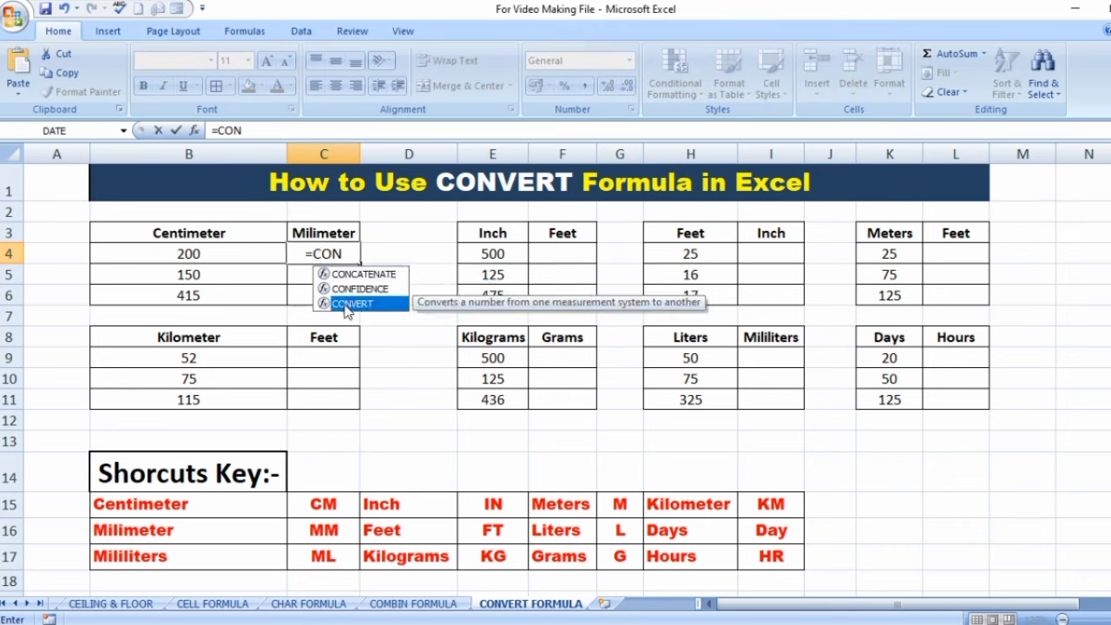
double_click(345, 304)
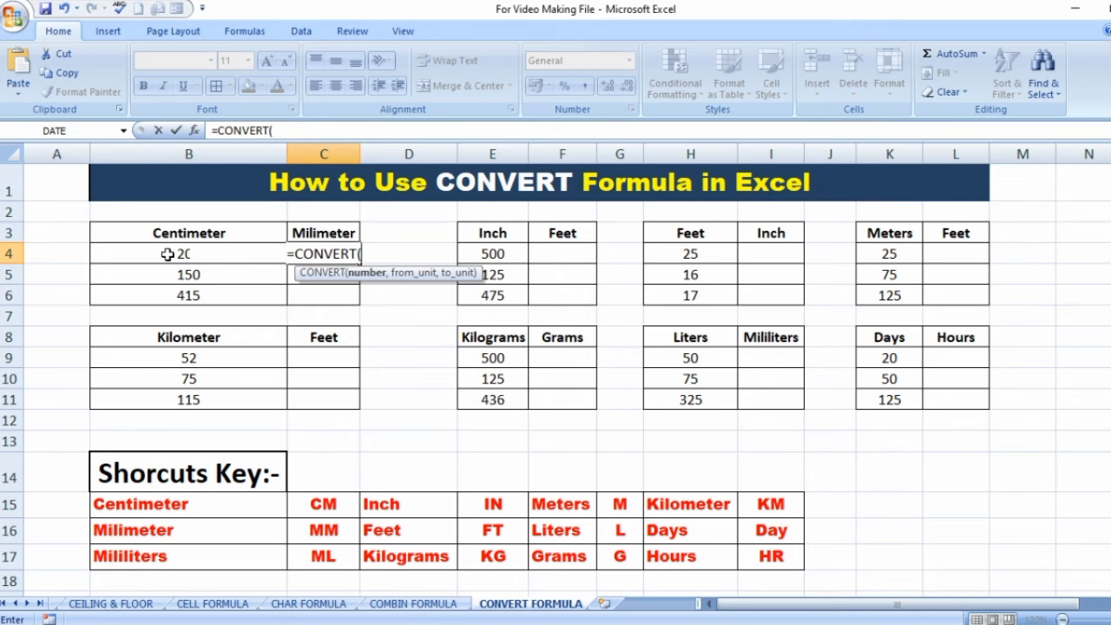
left_click(168, 254)
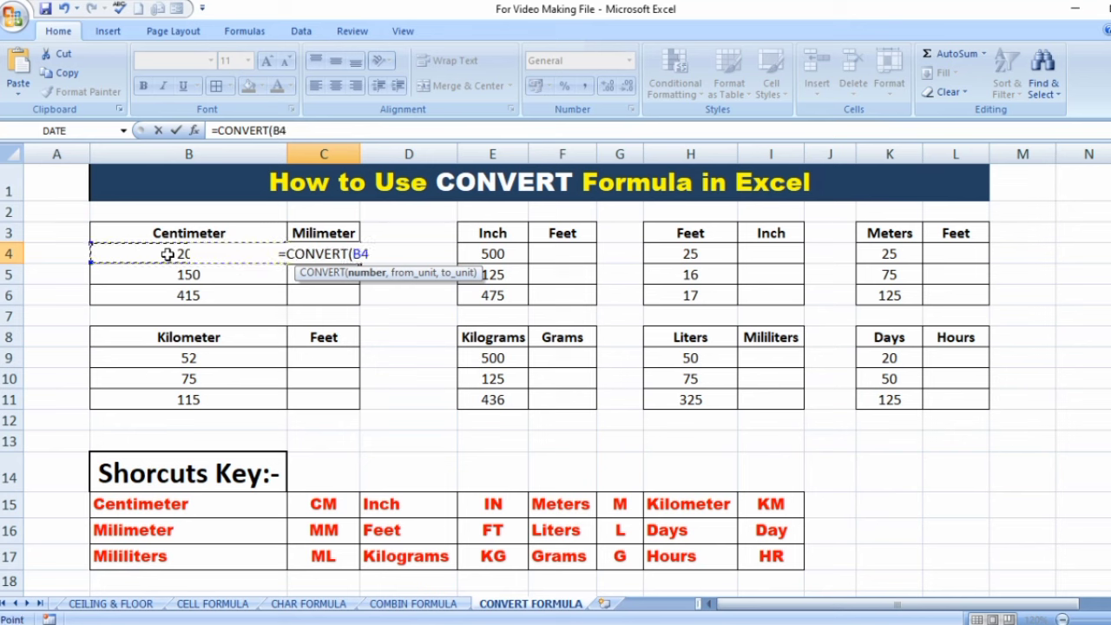
Complete C4's formula as =CONVERT(B4,"CM","MM"), removing the stray comma after CM
type(",")
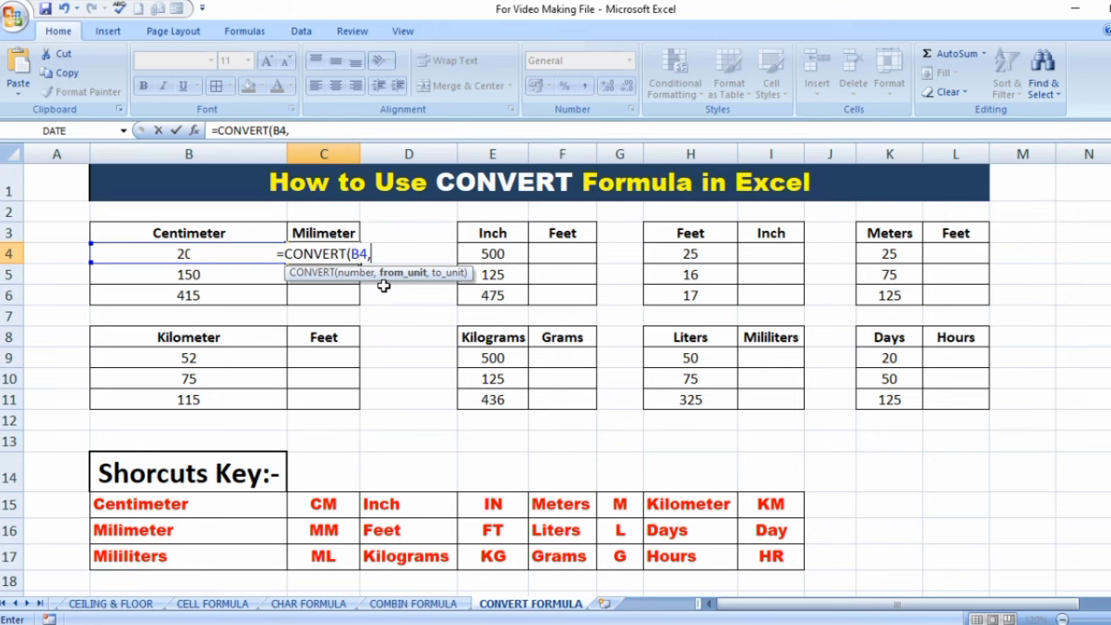
type("\"")
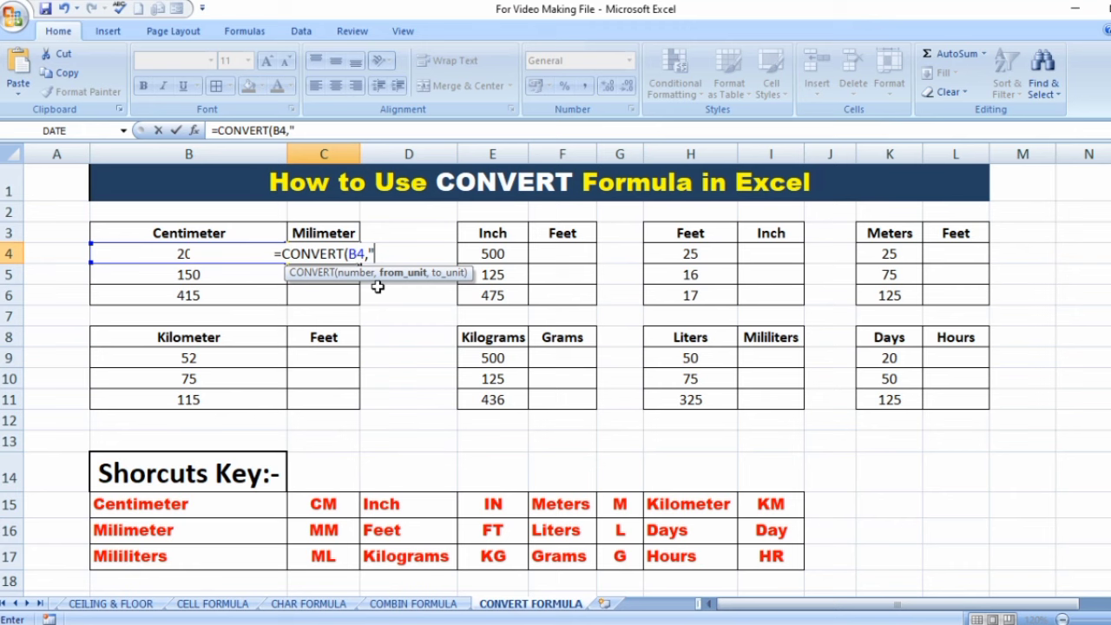
type("CM")
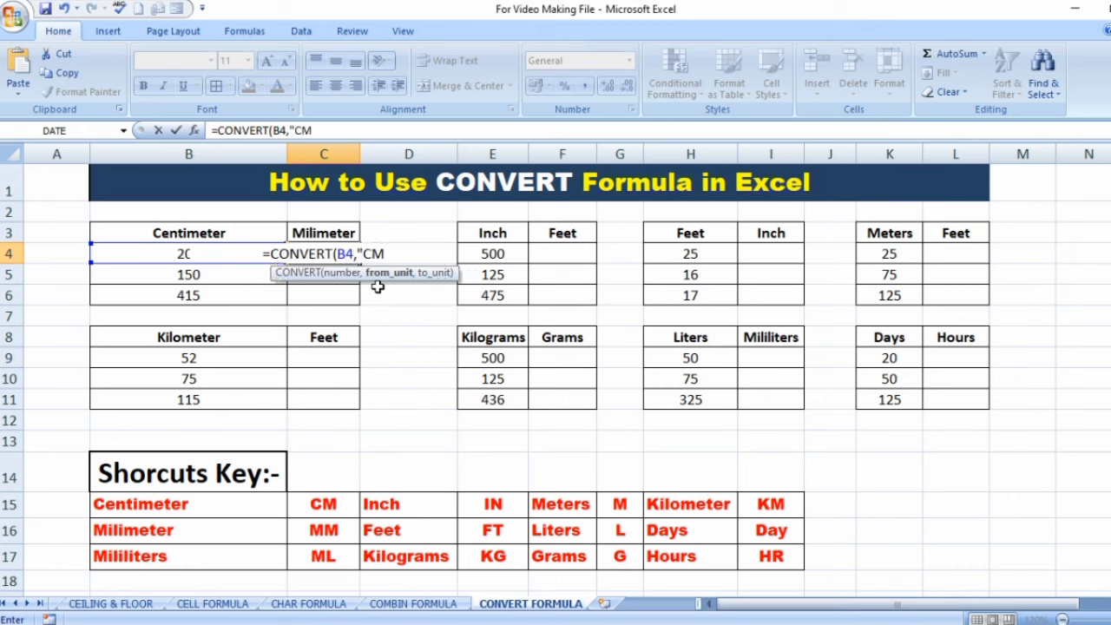
type(",")
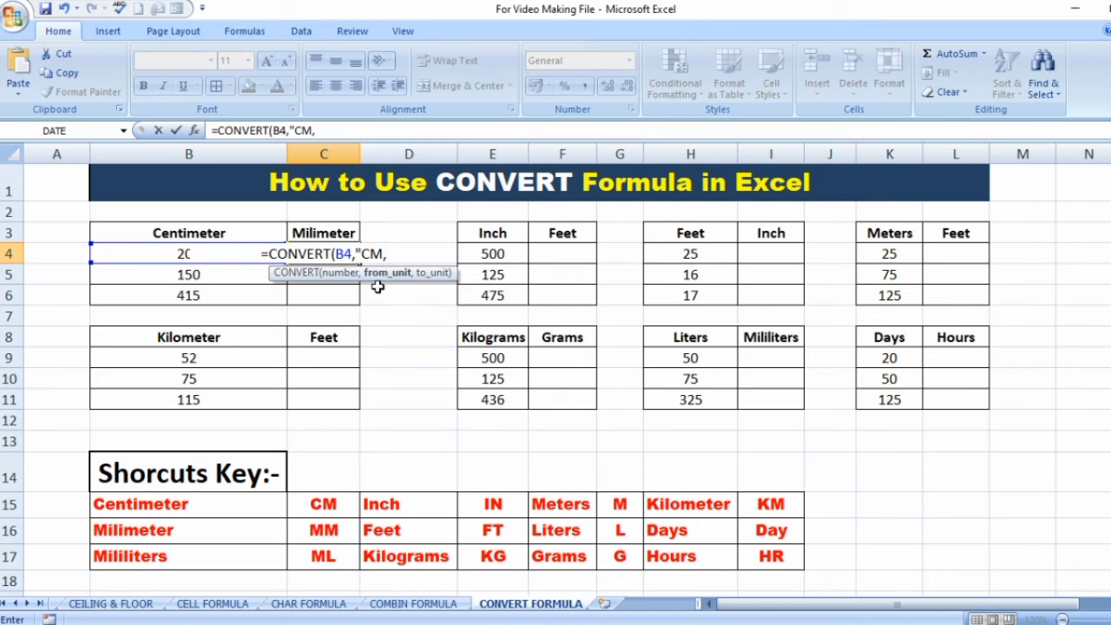
type("\"")
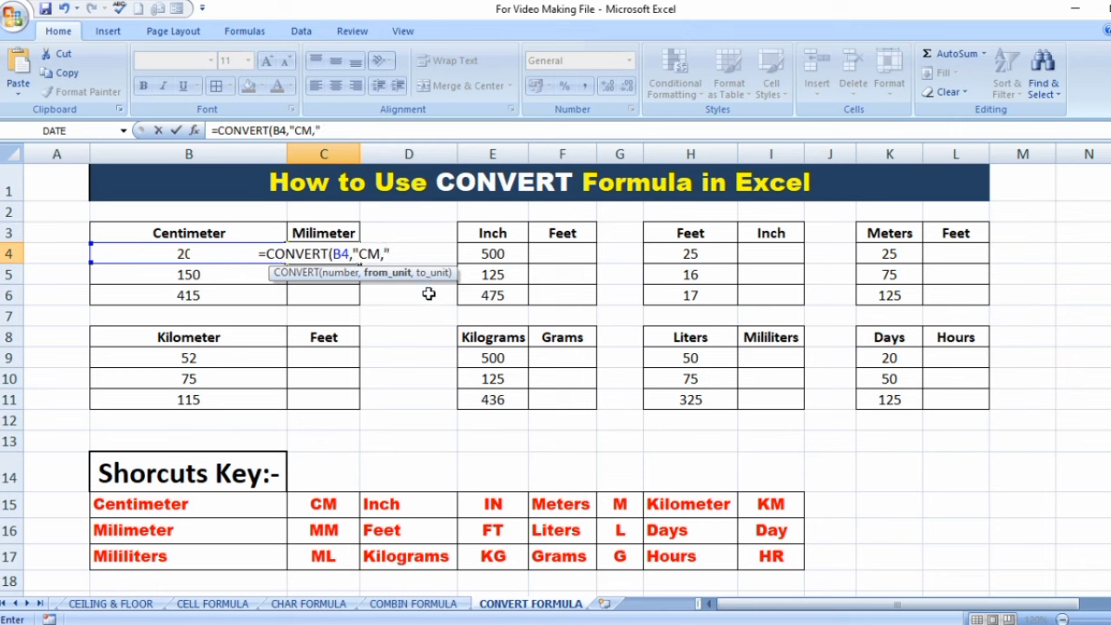
left_click(383, 254)
key("Delete")
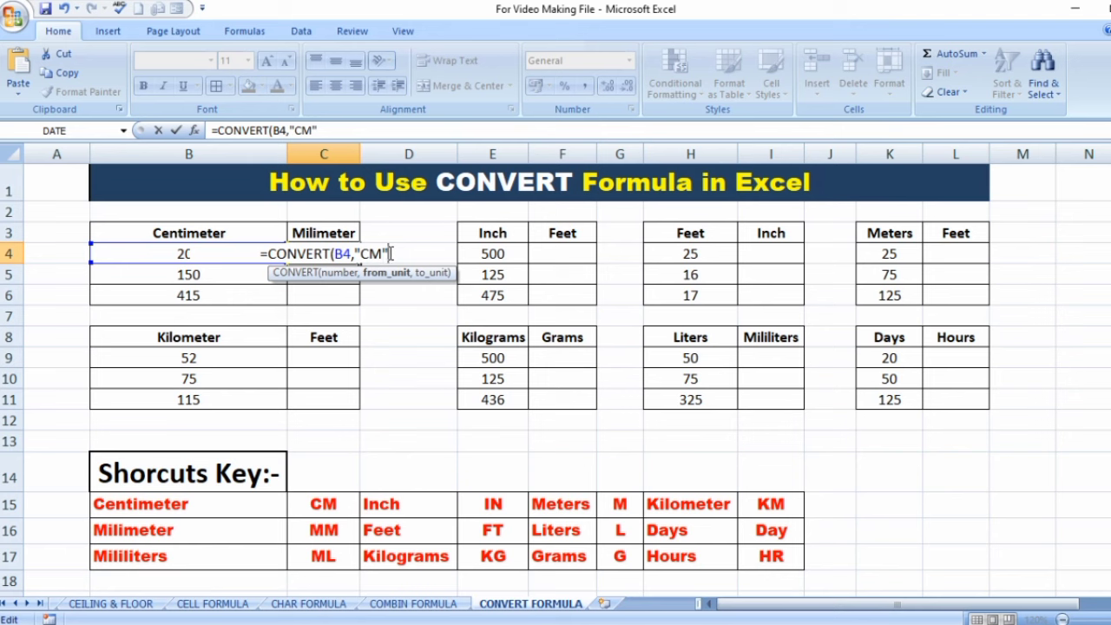
type(",")
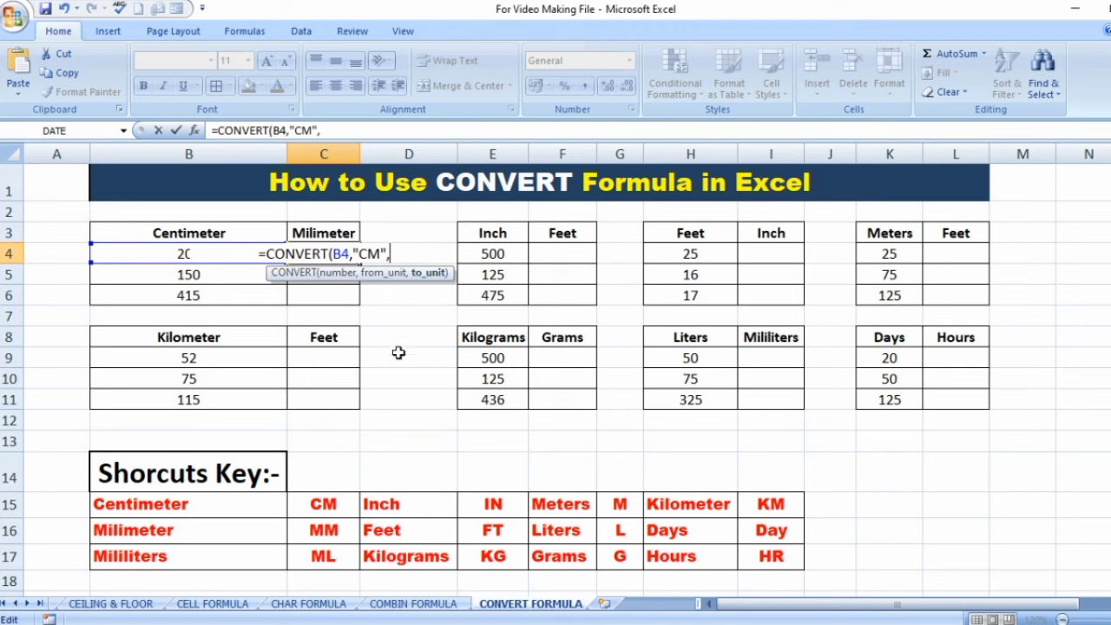
type("\"")
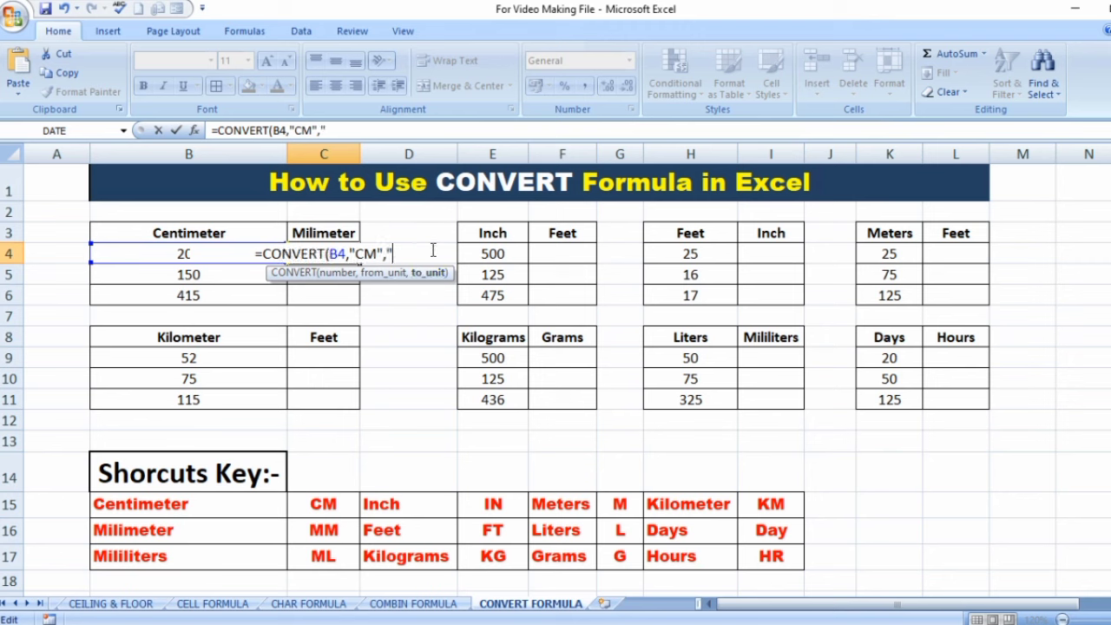
type("MM")
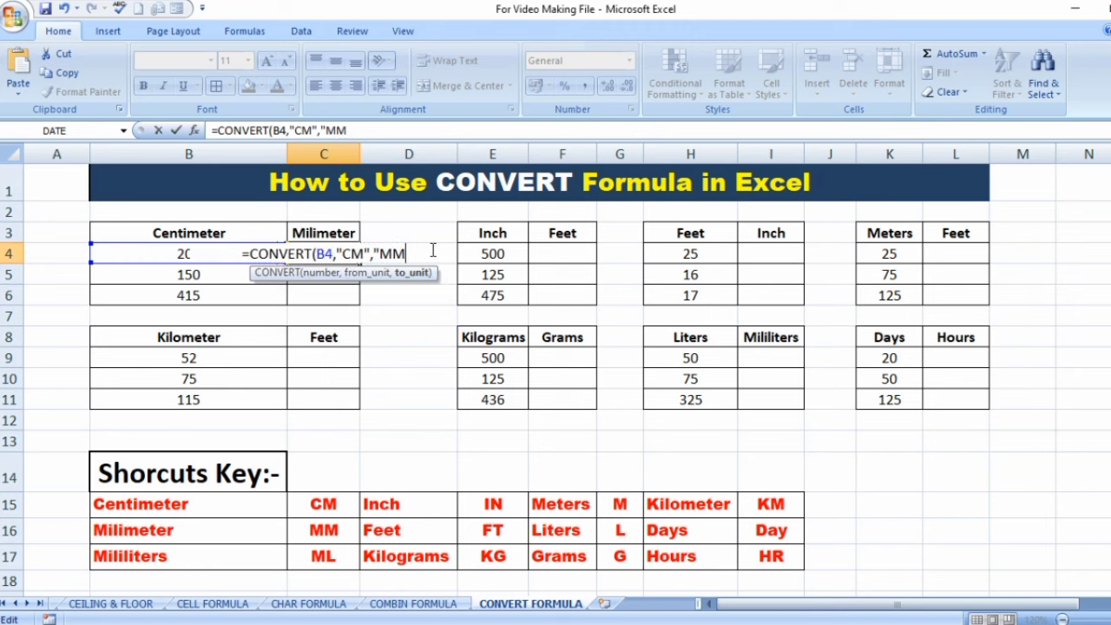
type("\"")
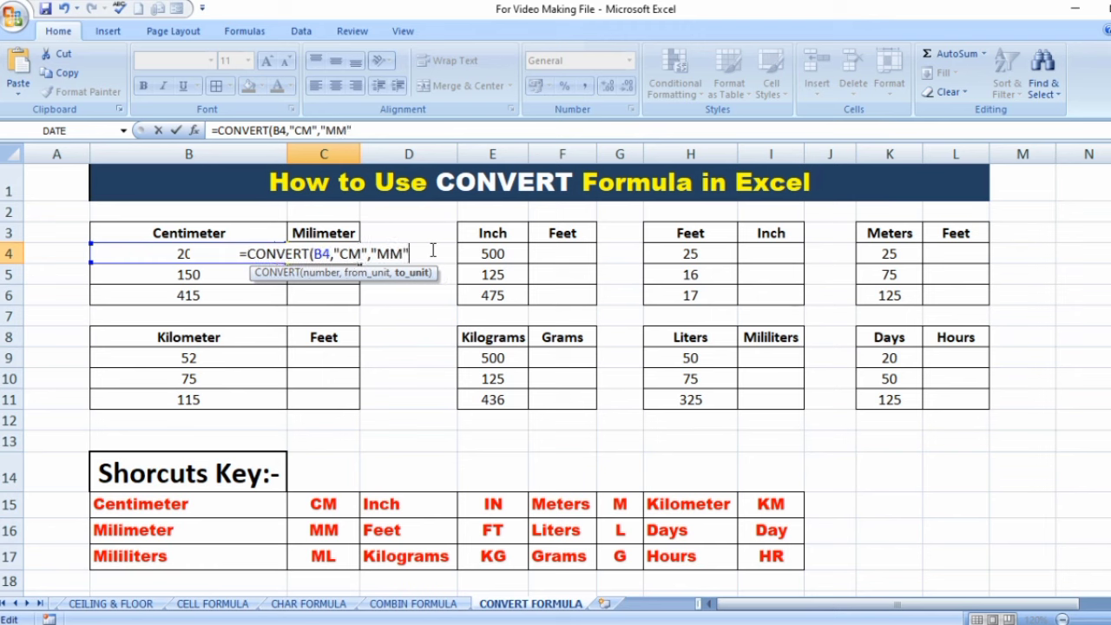
type(")")
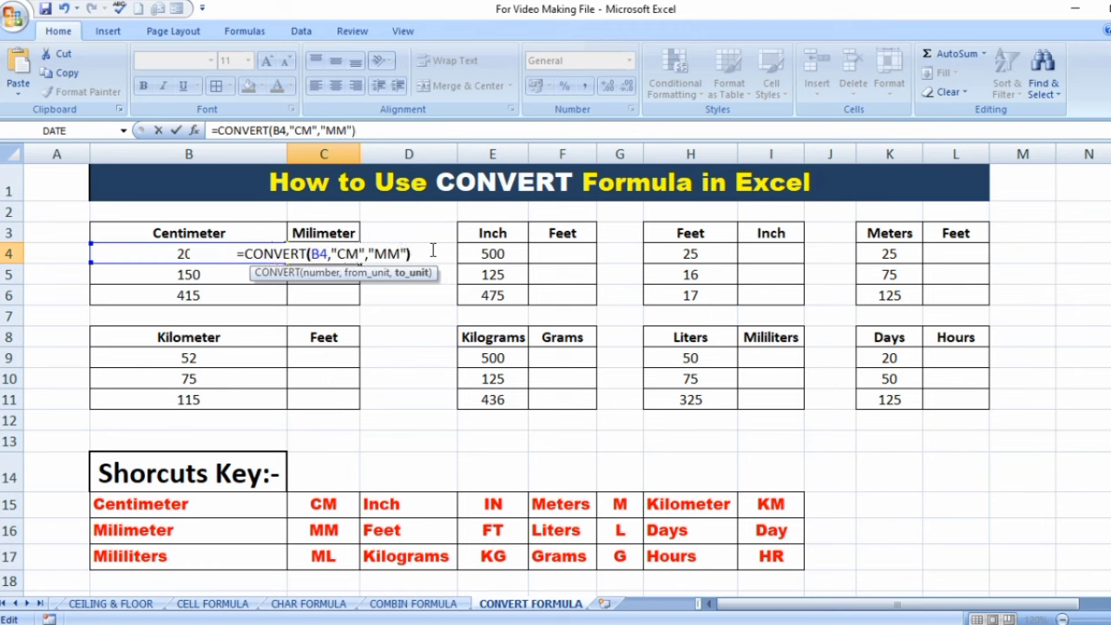
Correct C4's formula to =CONVERT(B4,"cm","mm") with lowercase unit codes
key("Return")
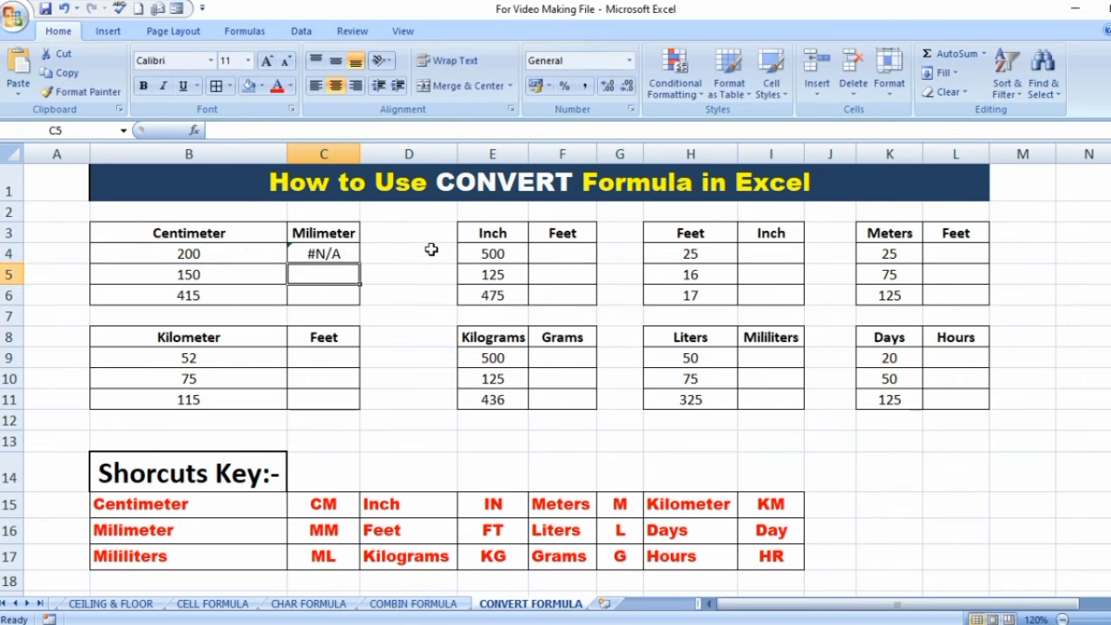
double_click(348, 252)
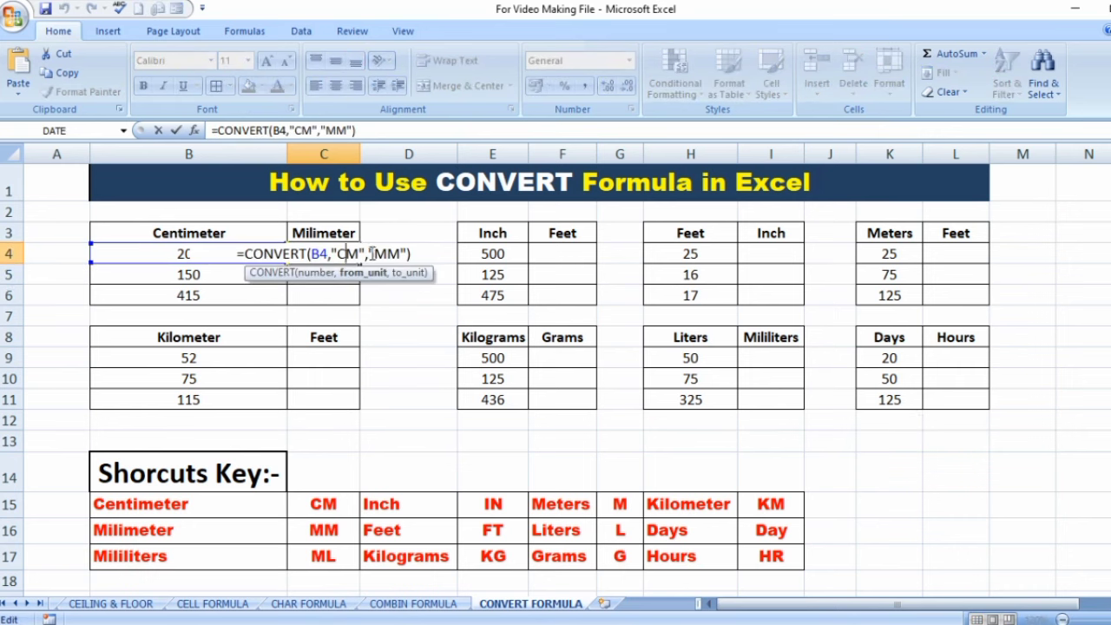
left_click(339, 253)
left_click(374, 254)
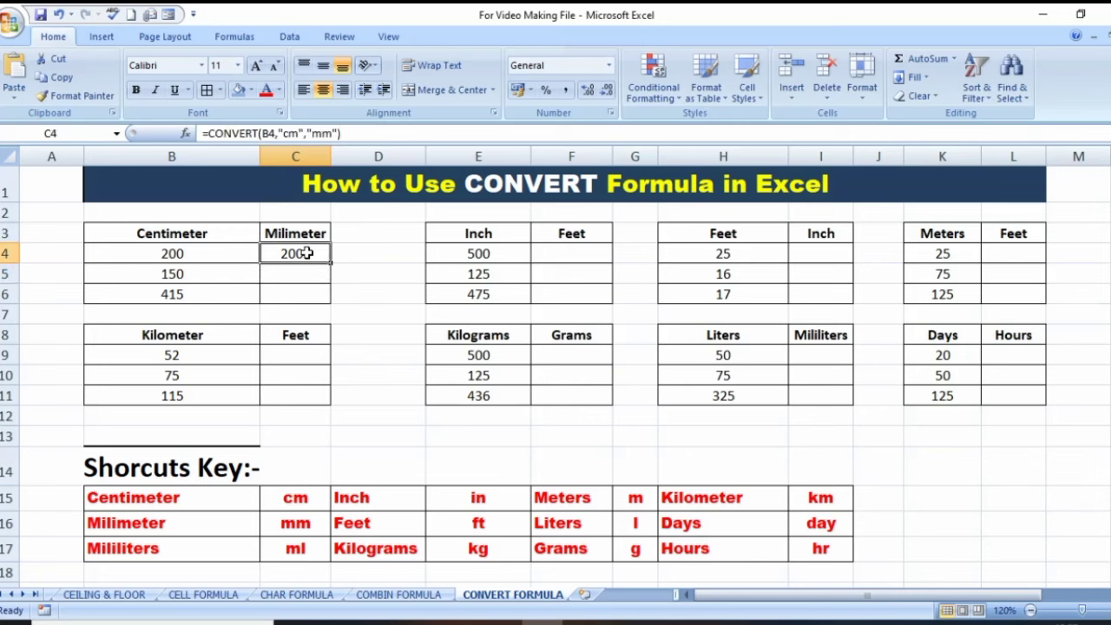
left_click(296, 273)
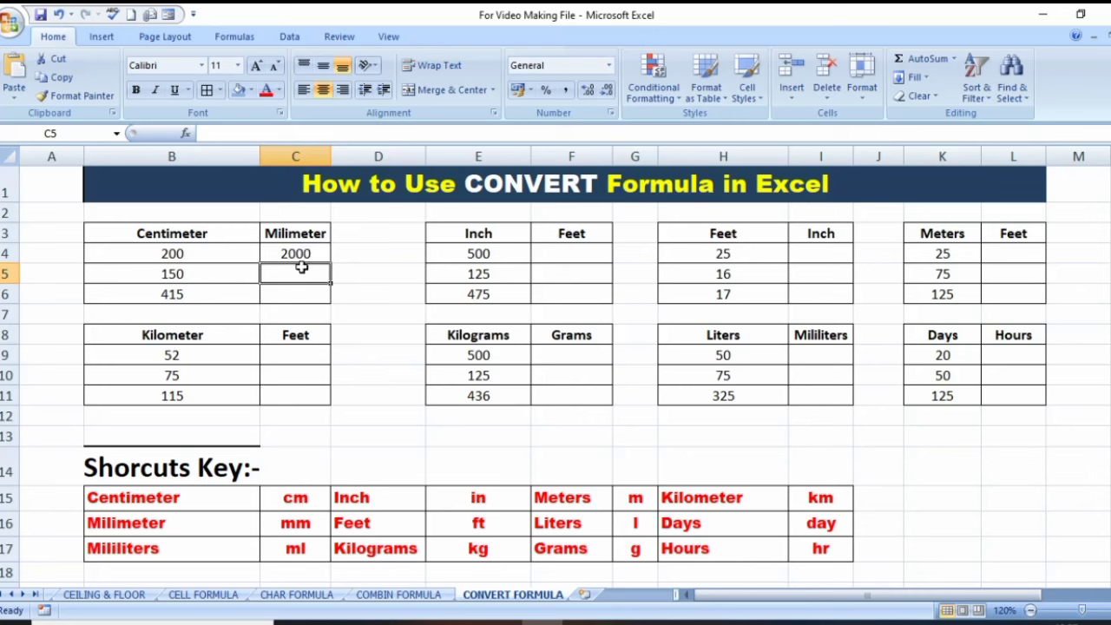
Fill the C4 formula down to C6, giving 2000, 1500 and 4150
left_click(308, 252)
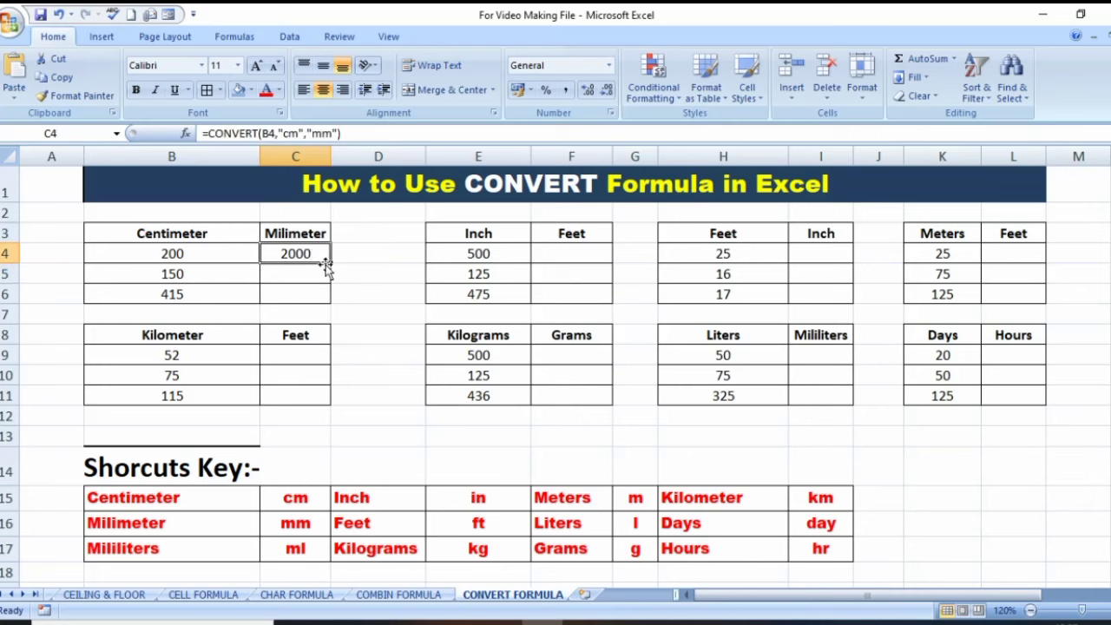
left_click_drag(330, 262, 330, 300)
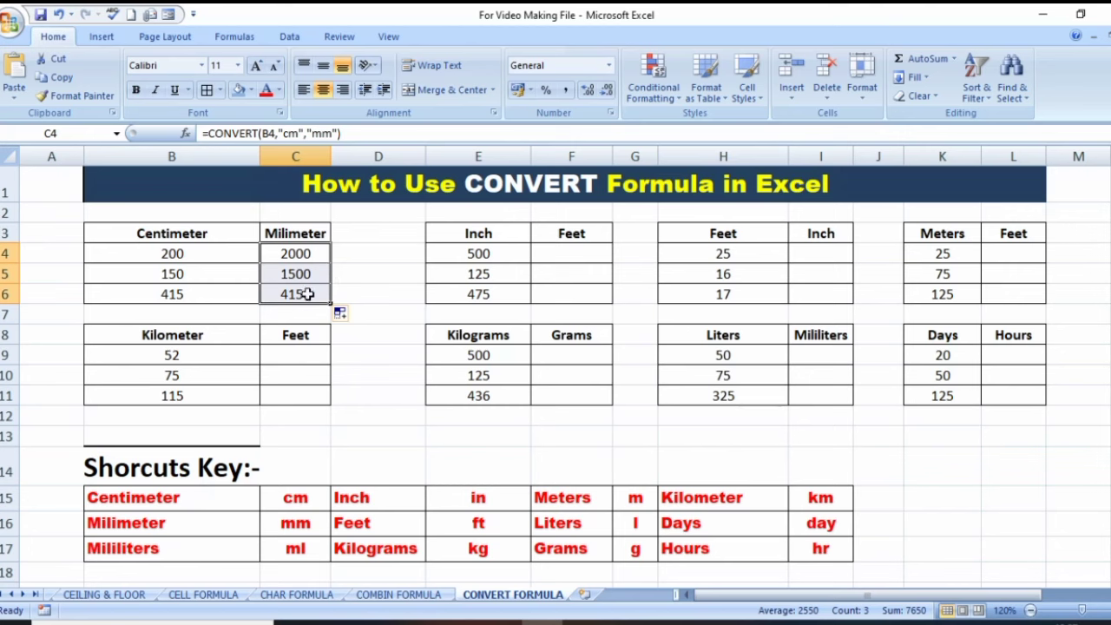
left_click(303, 294)
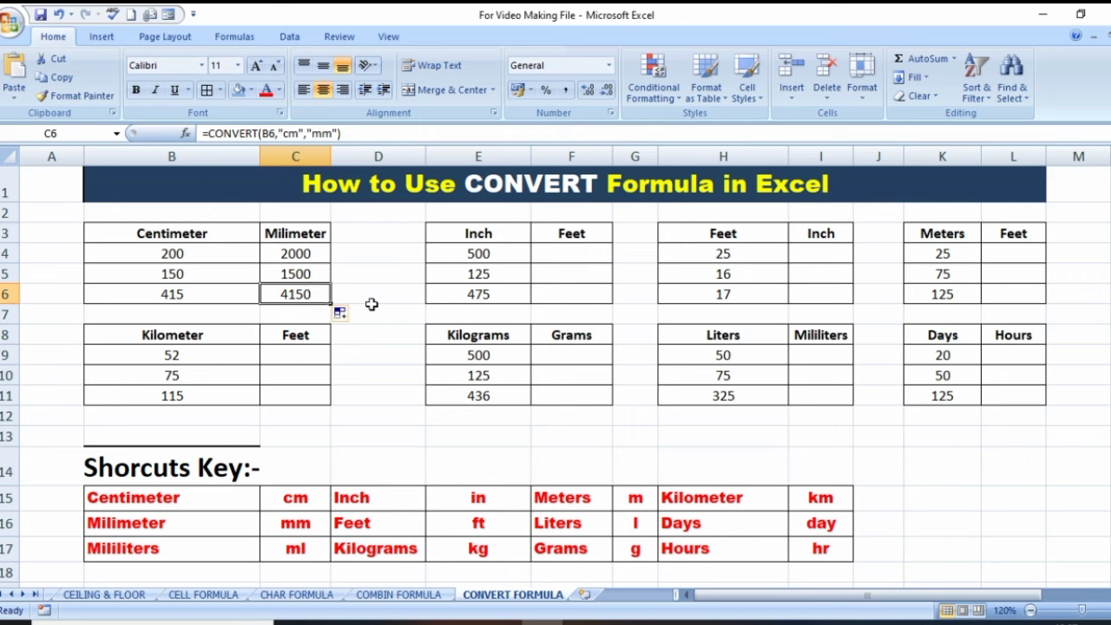
Enter =CONVERT(E4,"in",f) in F4 for inches to feet
left_click(549, 251)
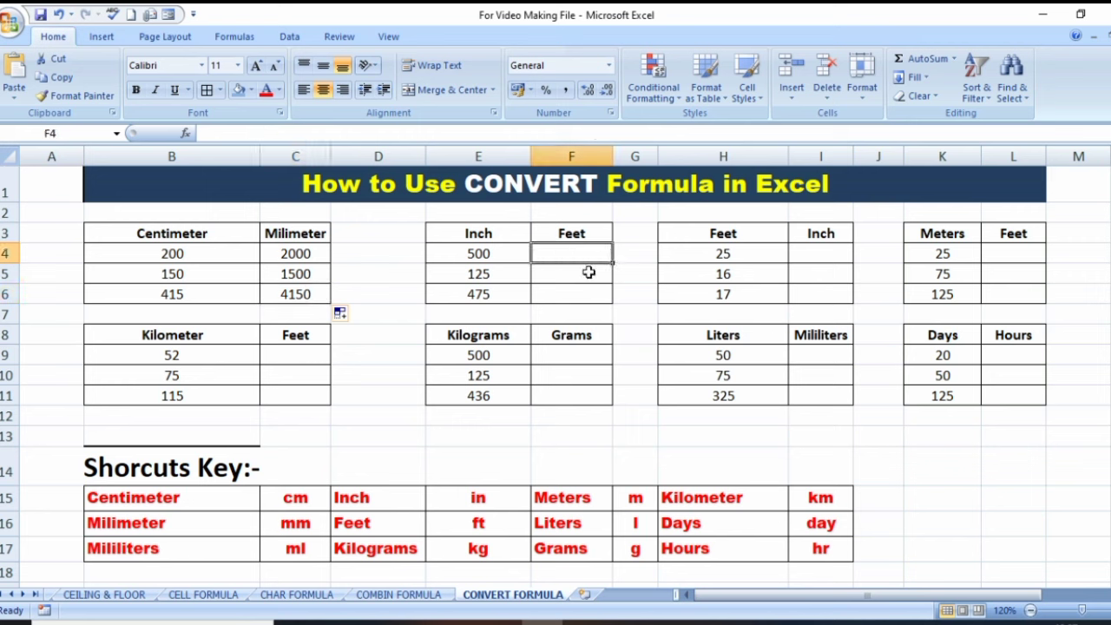
type("=")
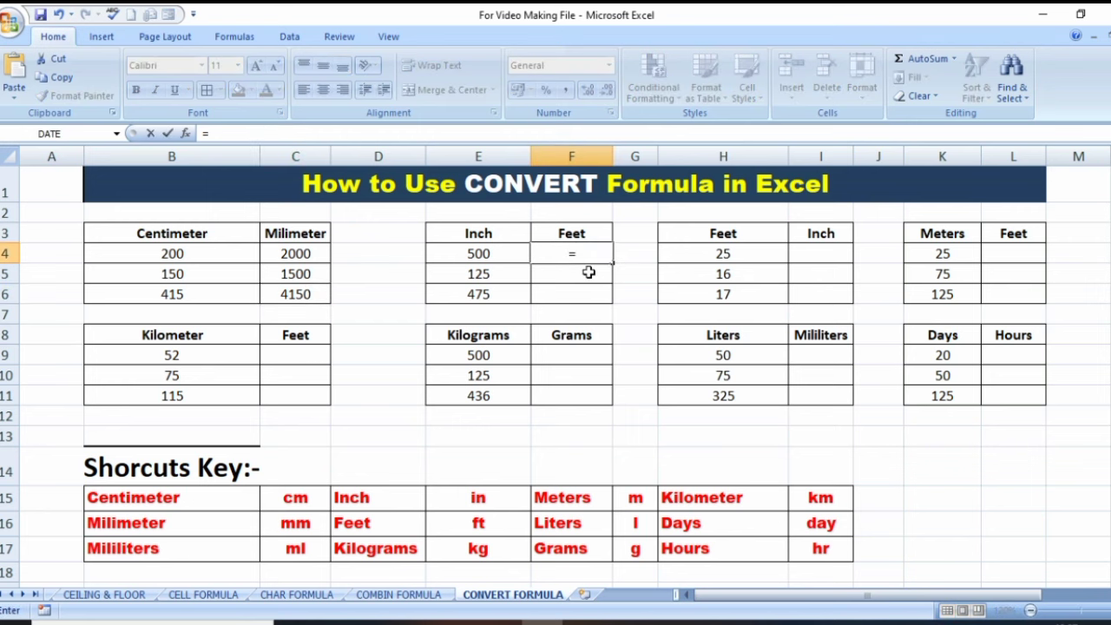
type("co")
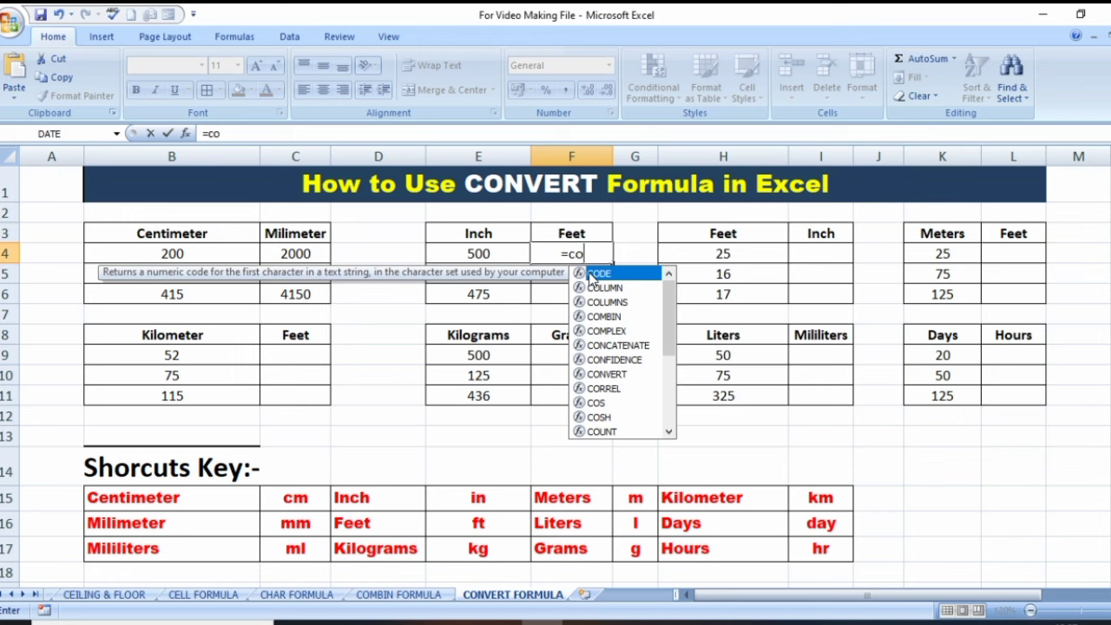
type("nver")
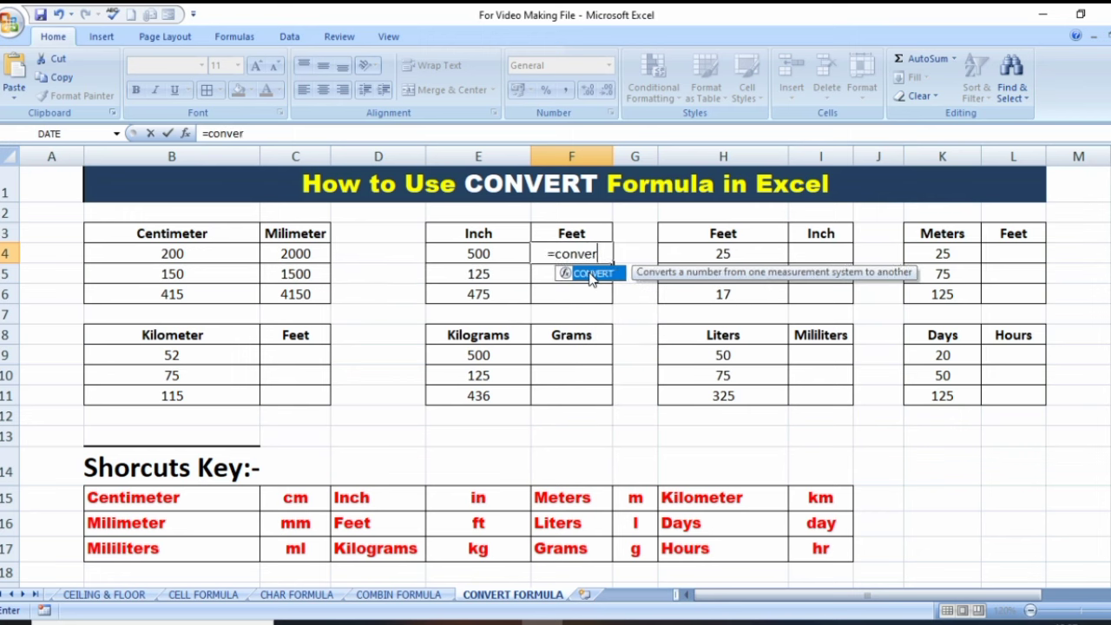
double_click(589, 273)
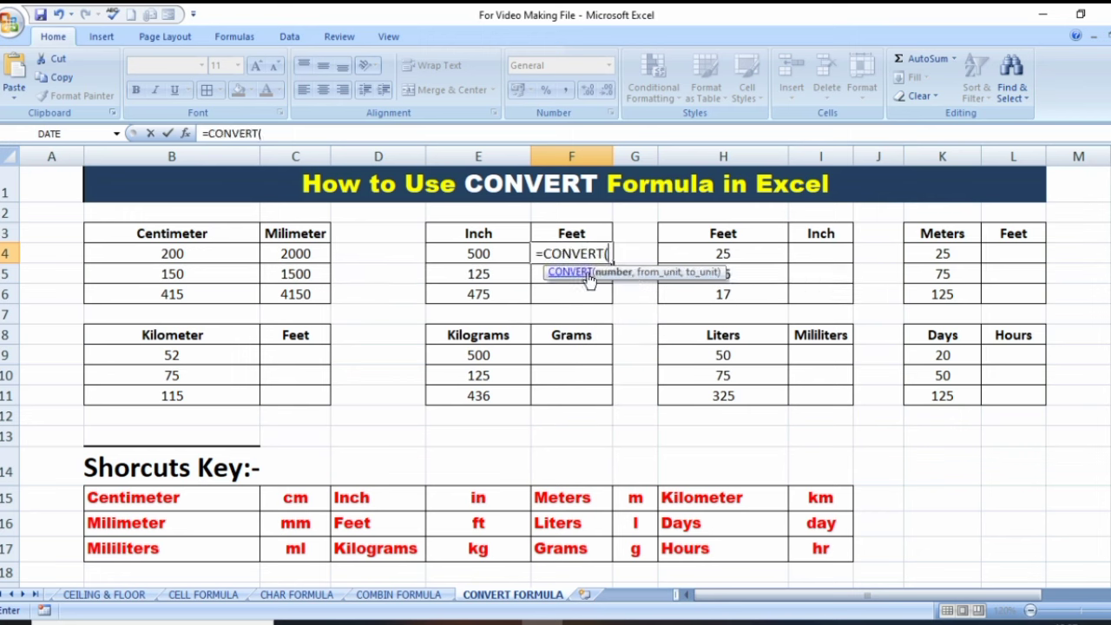
left_click(478, 254)
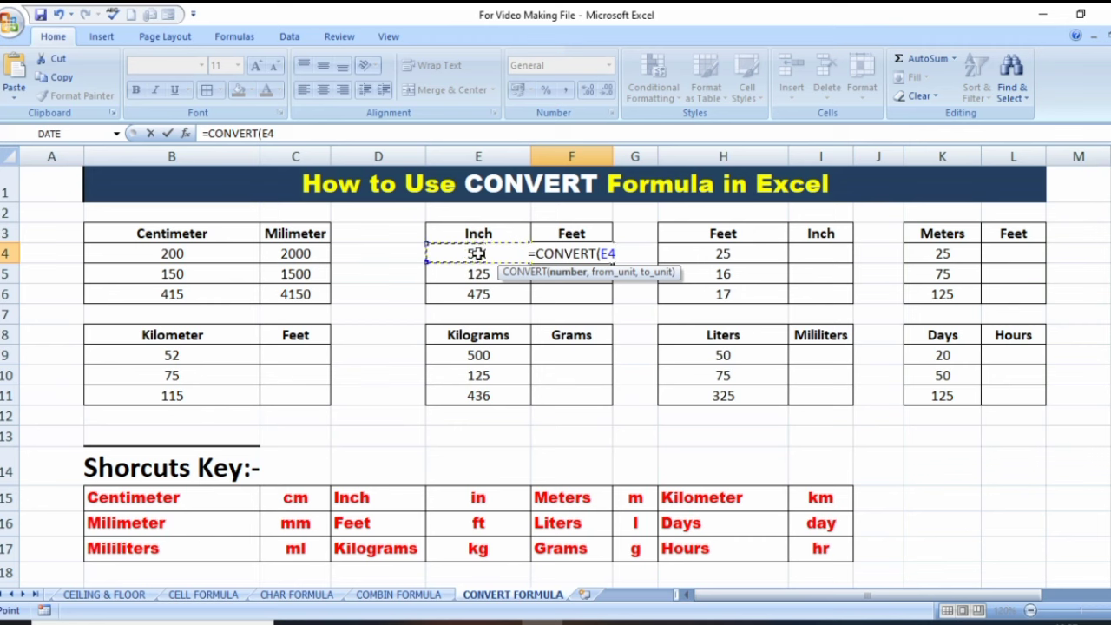
type(",")
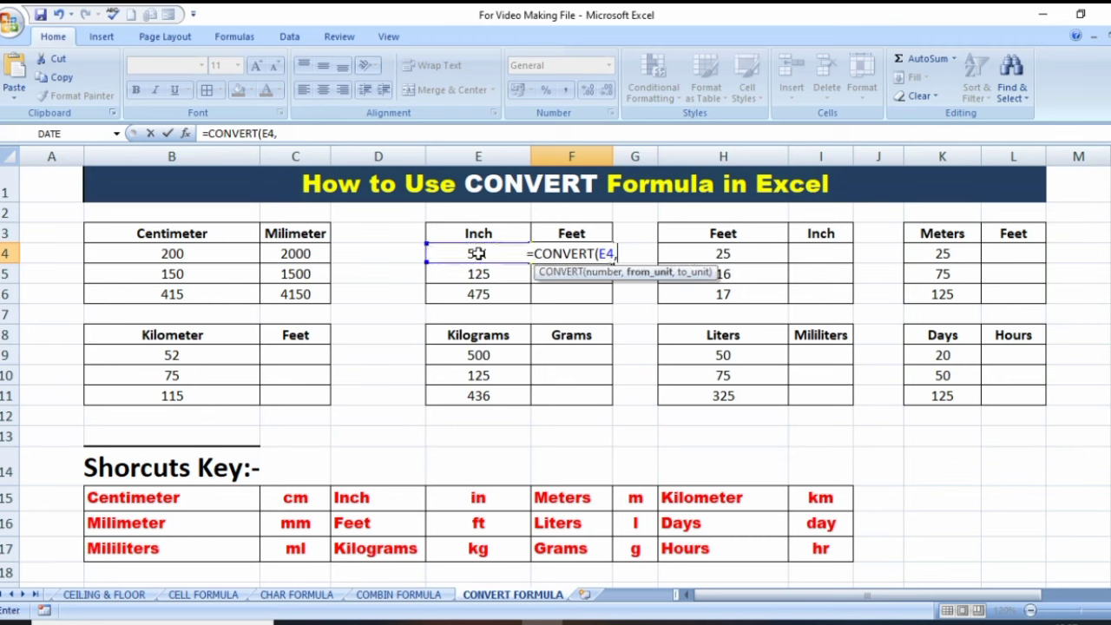
type("\"")
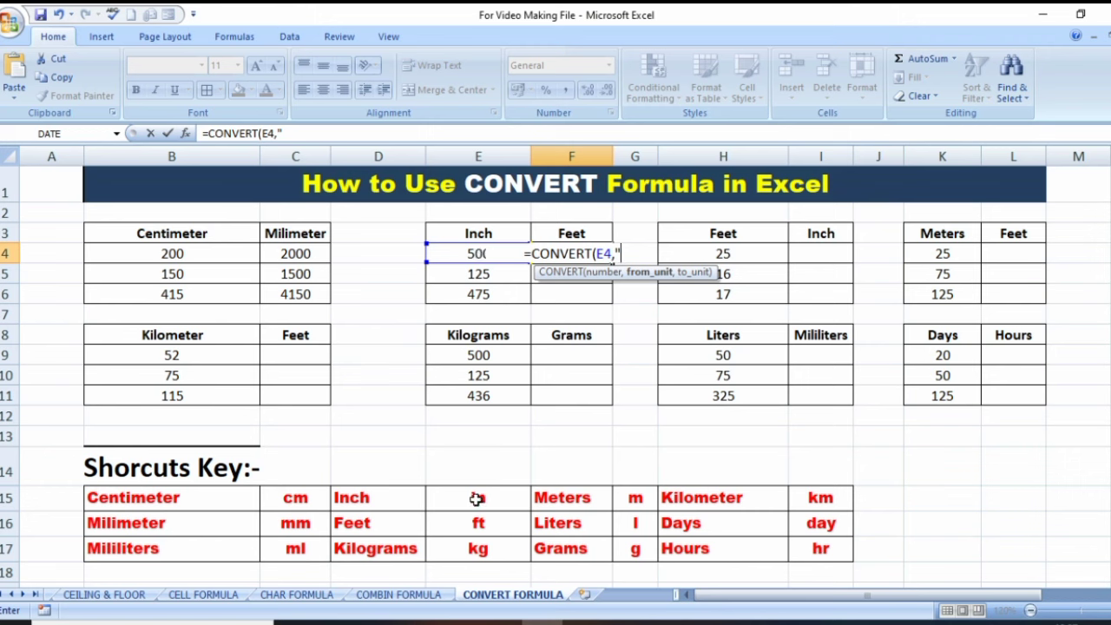
type("i")
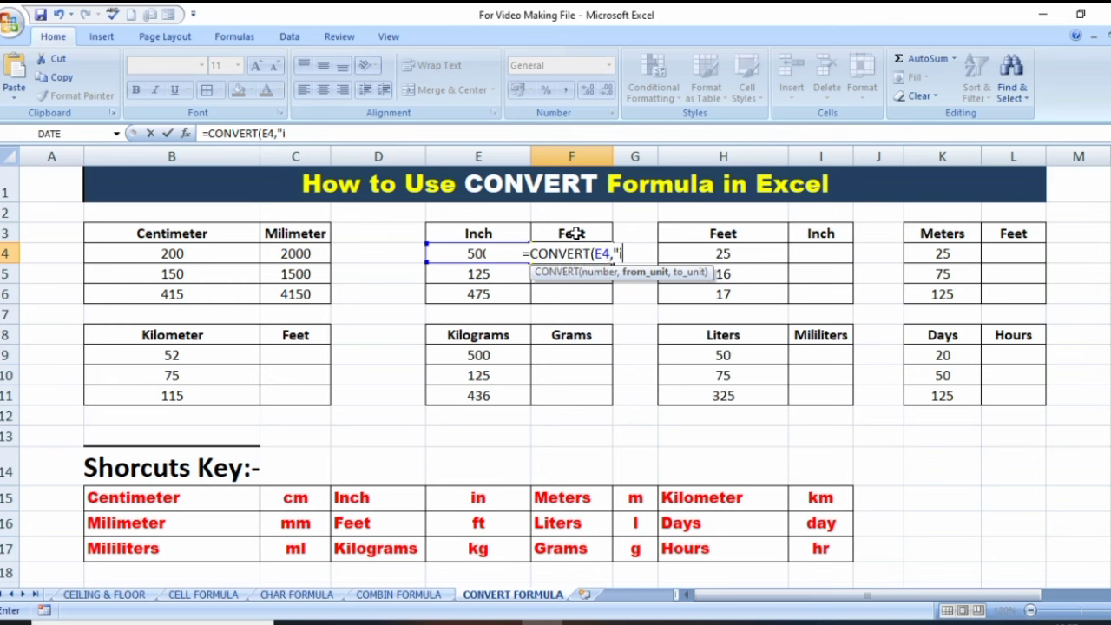
type("n\"")
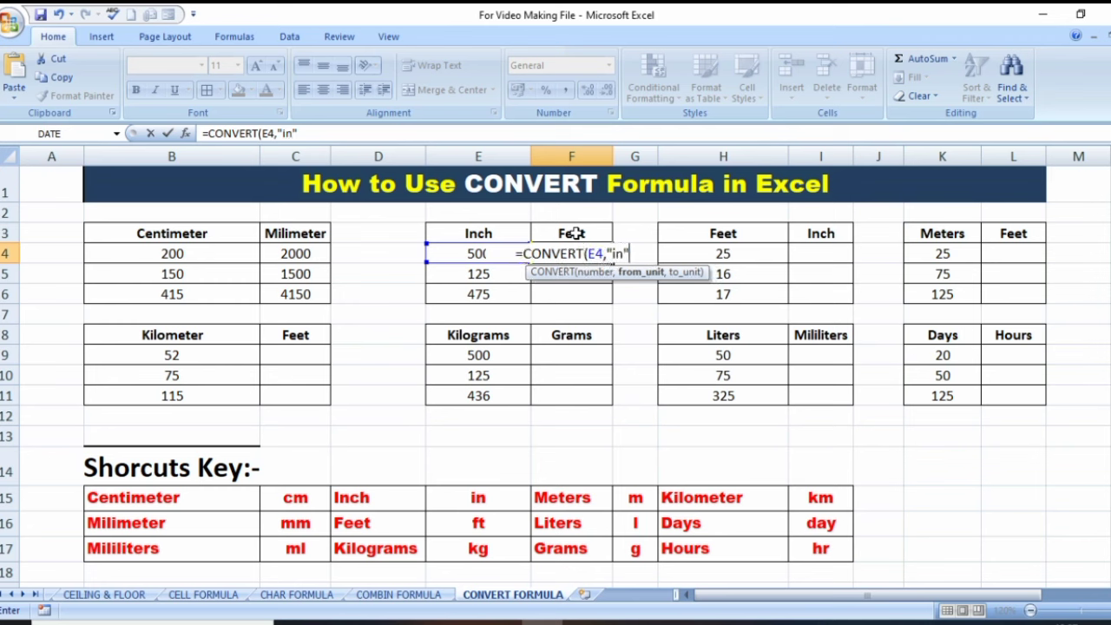
type(",")
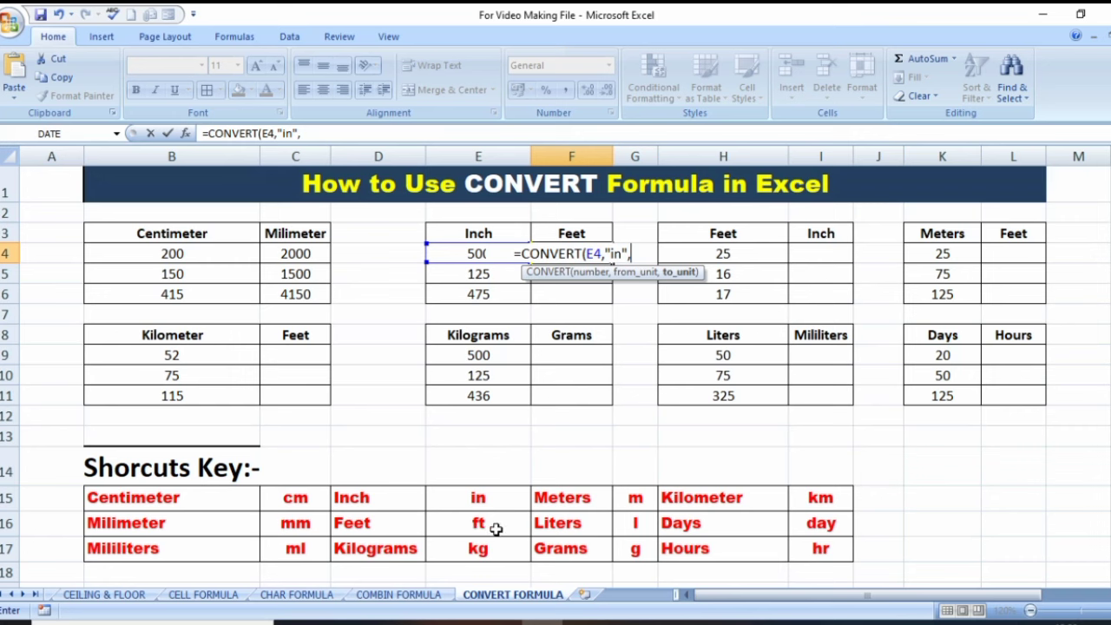
type("f")
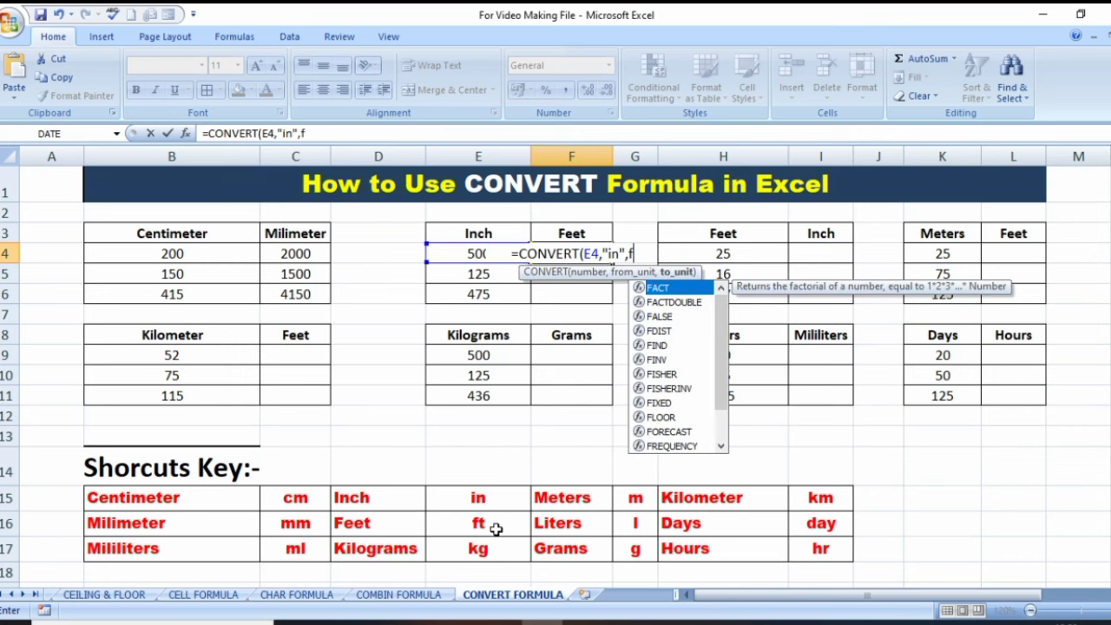
key("ctrl+Return")
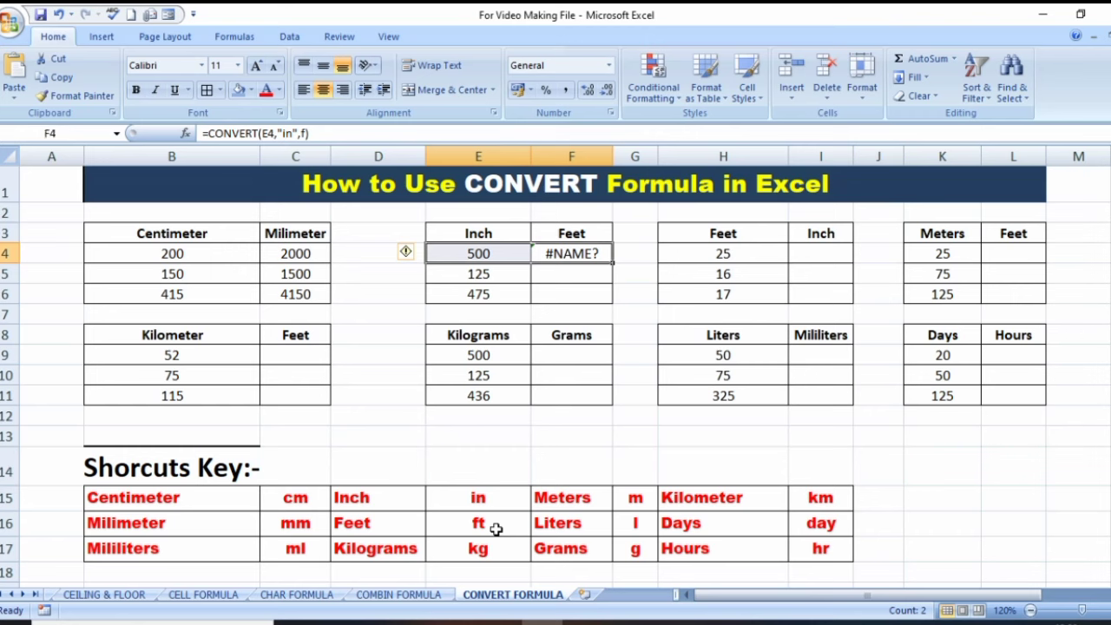
Replace the unquoted f in F4's formula with "ft"
double_click(589, 253)
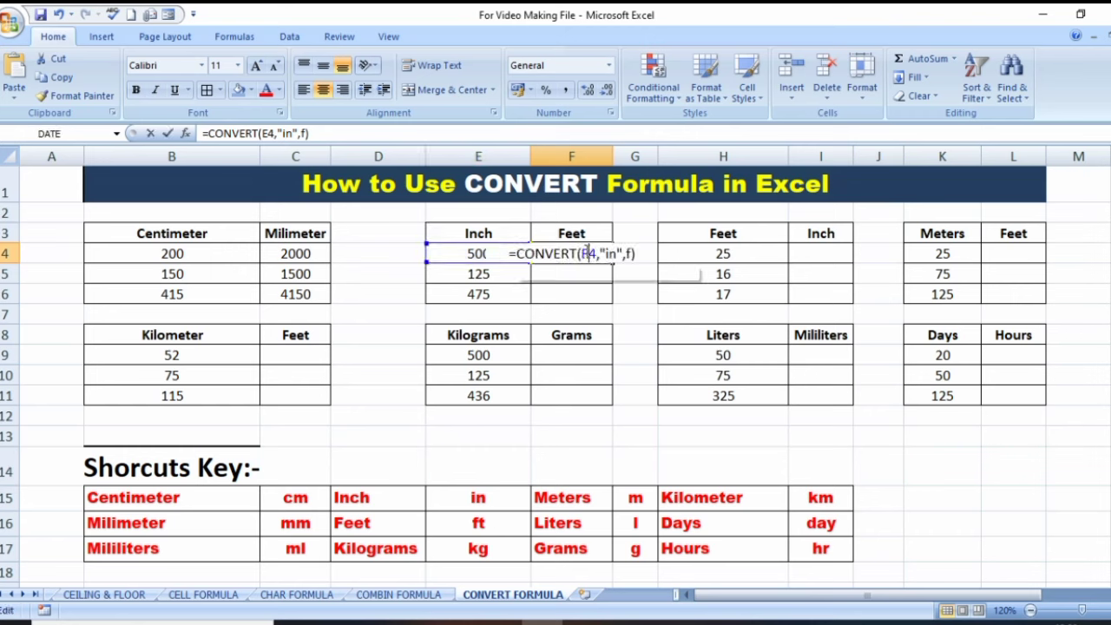
left_click(627, 253)
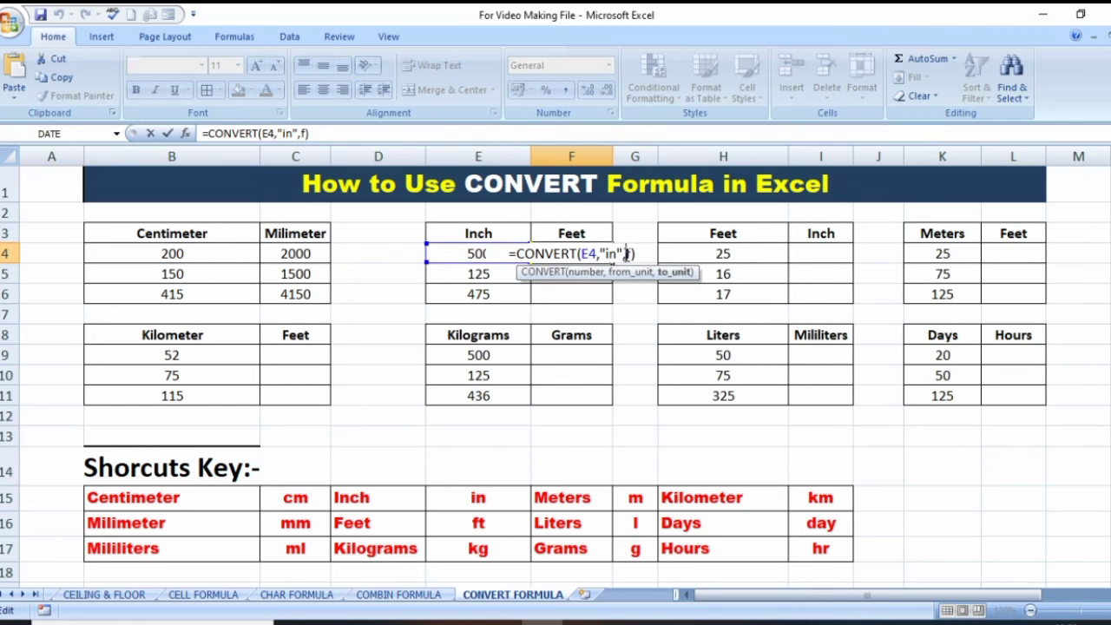
double_click(627, 254)
type("\"f")
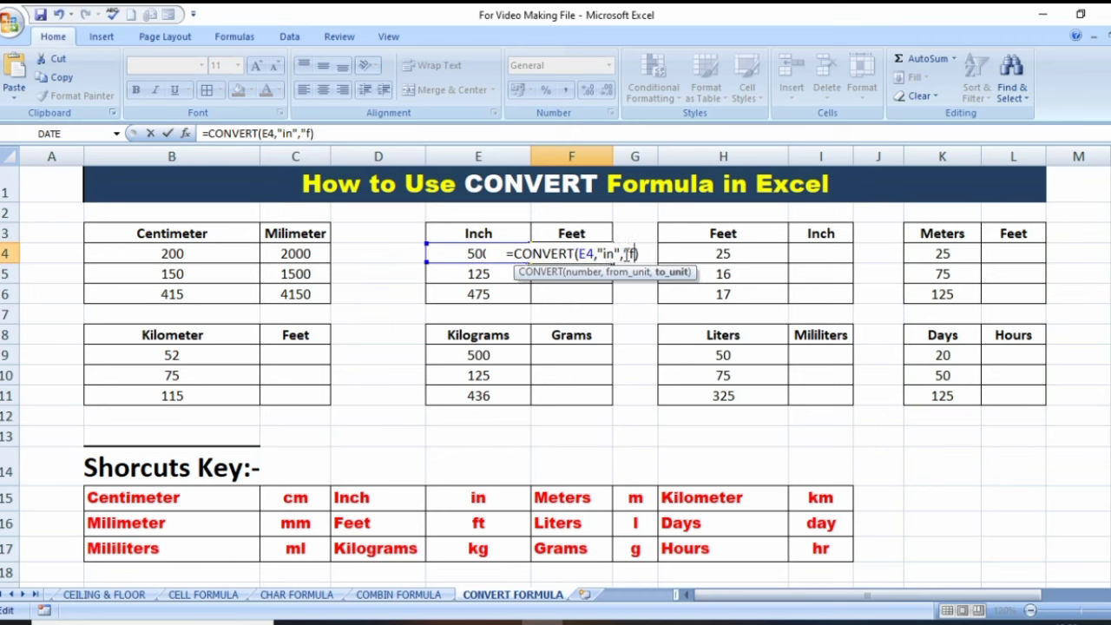
type("t\"")
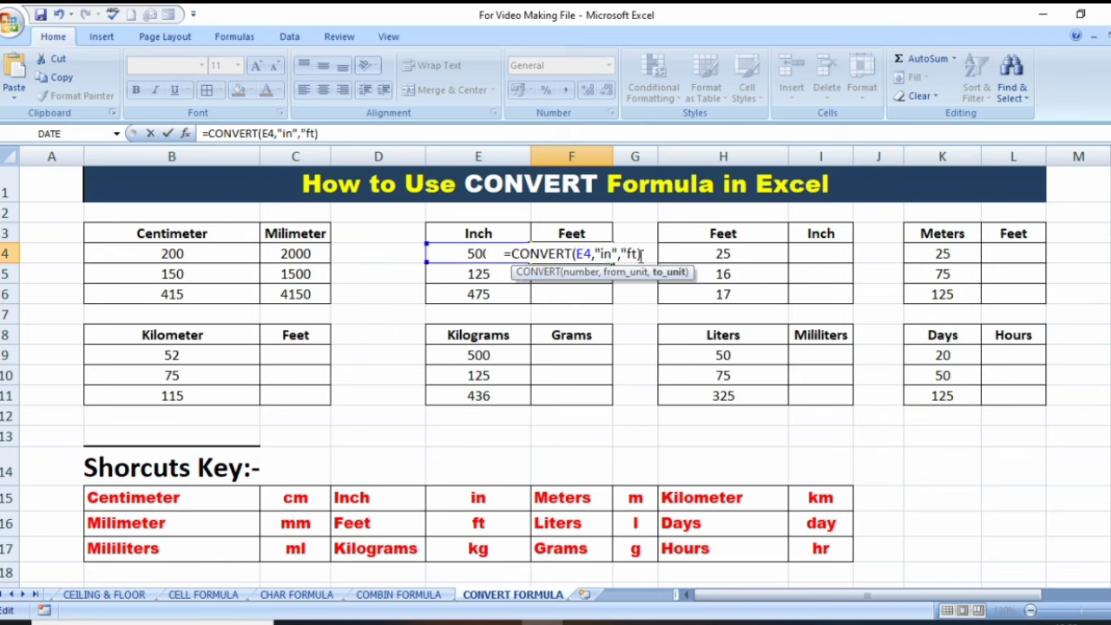
type("\"")
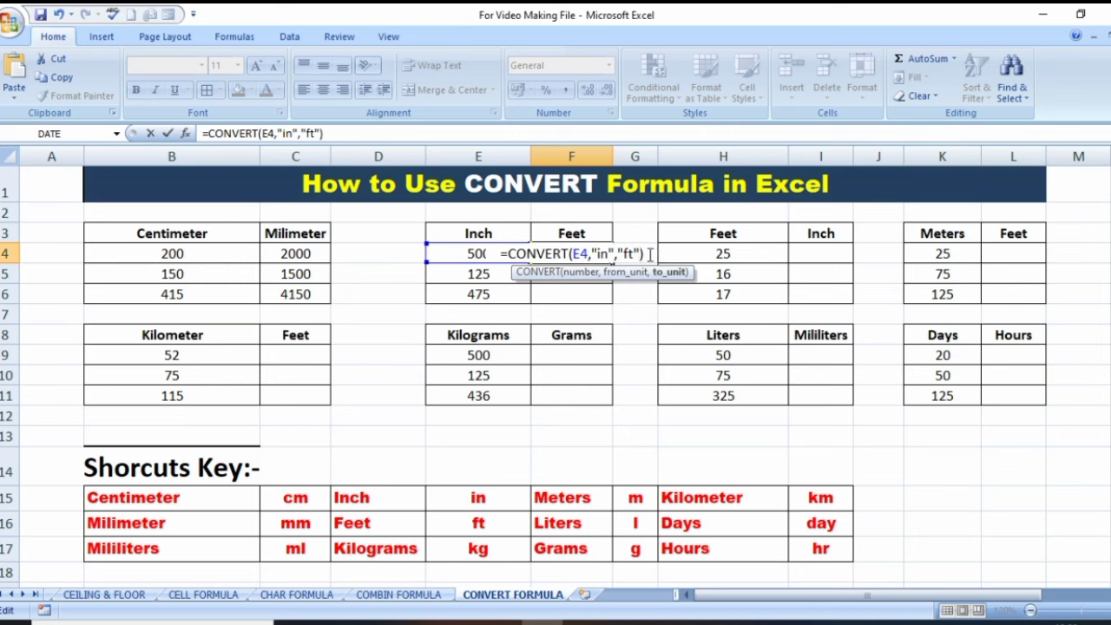
Commit F4's inch-to-feet formula and round its display to two decimals
key("Return")
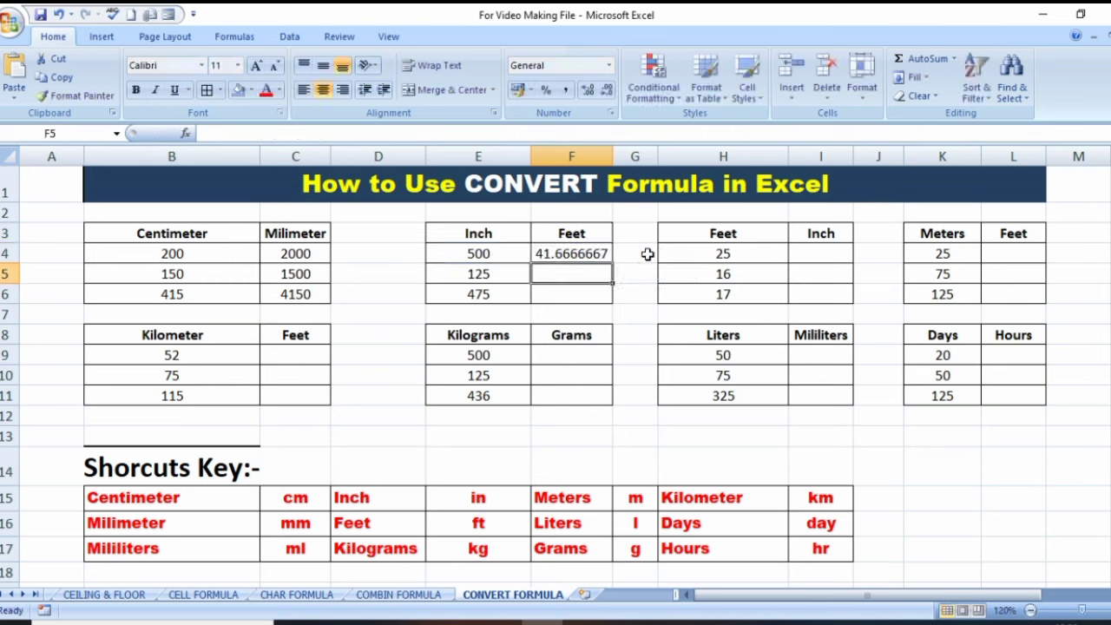
left_click(562, 254)
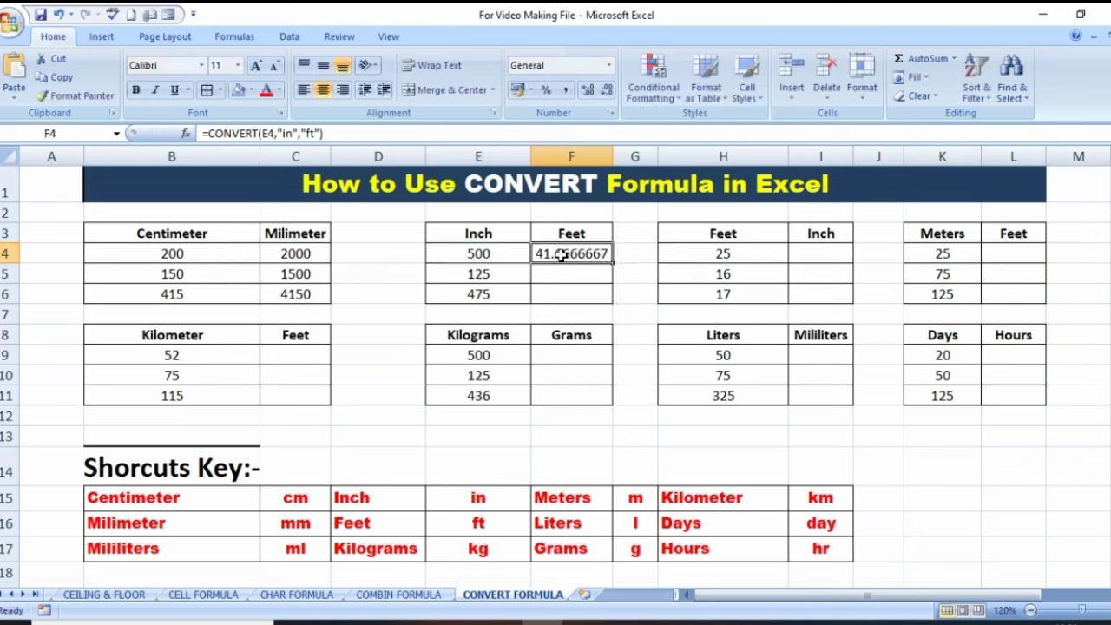
left_click(474, 255)
left_click(558, 253)
left_click(589, 92)
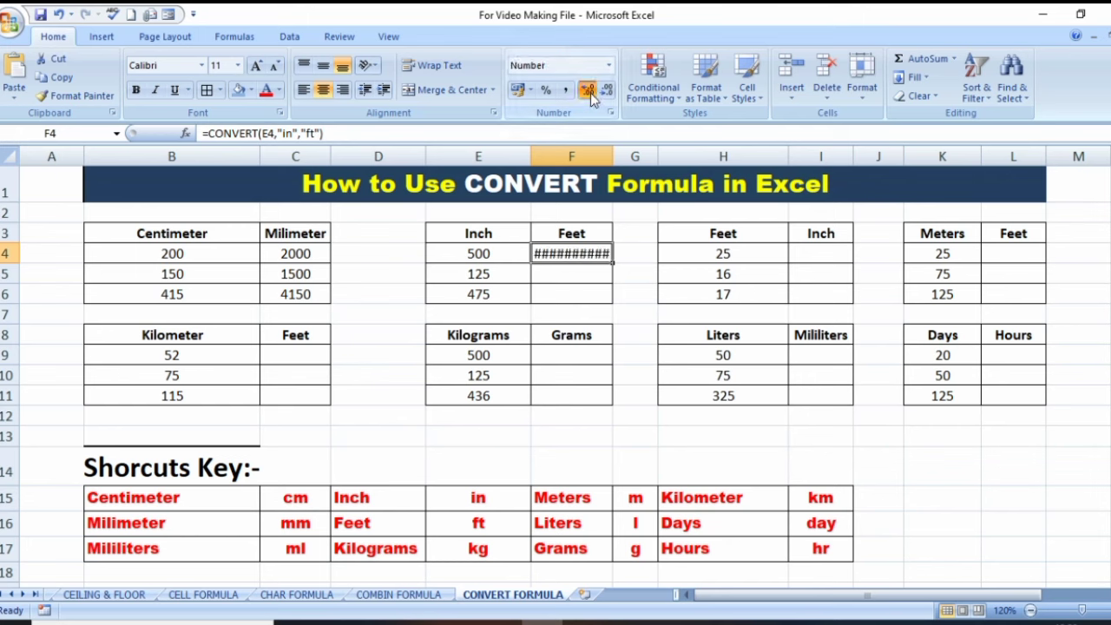
left_click(606, 93)
left_click(606, 93)
left_click(606, 93)
left_click(606, 93)
left_click(606, 93)
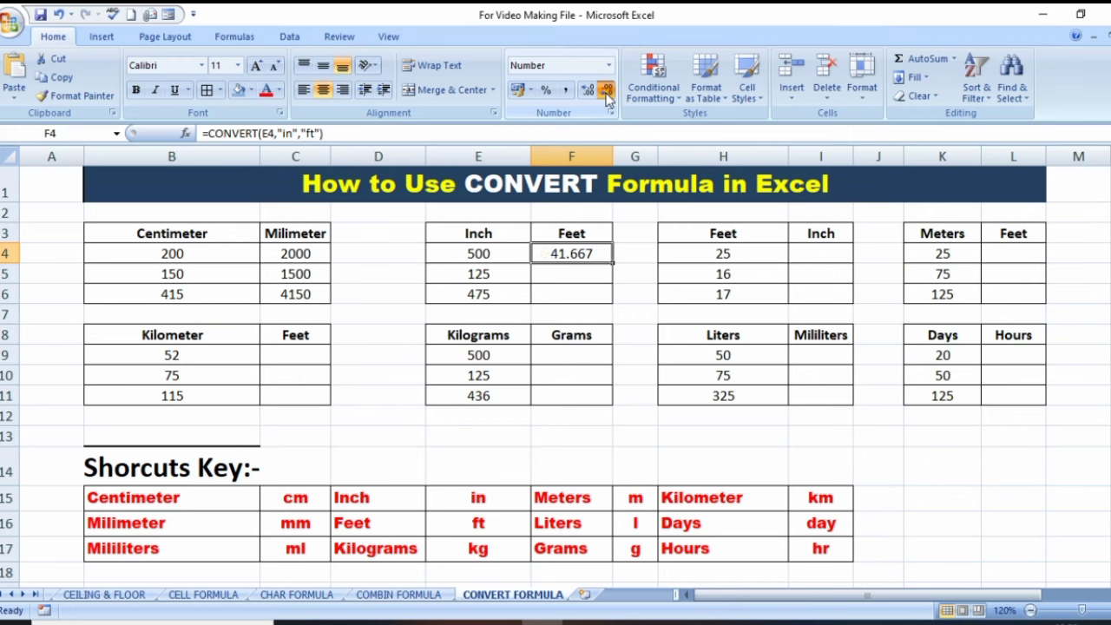
left_click(606, 93)
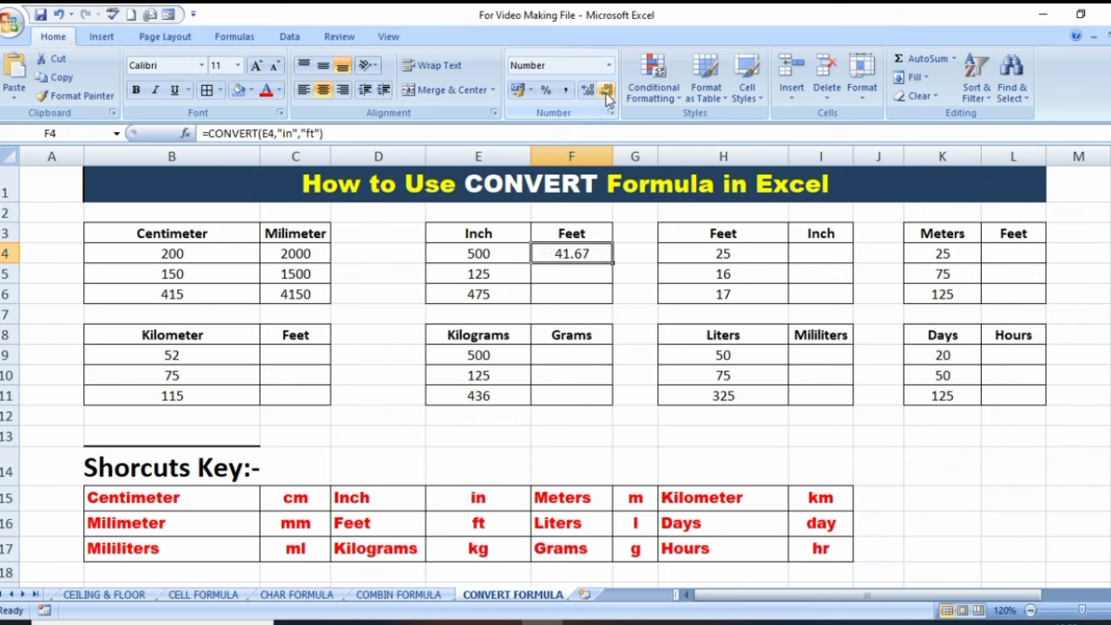
Fill F4 down to F6, showing 41.67, 10.42 and 39.58
left_click(572, 274)
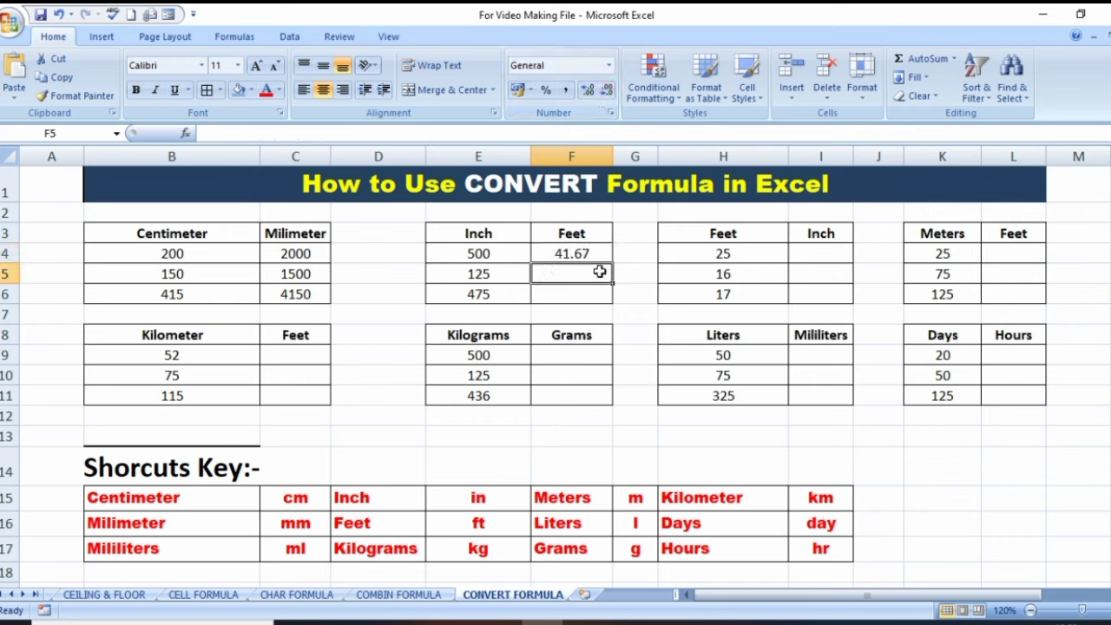
left_click(610, 259)
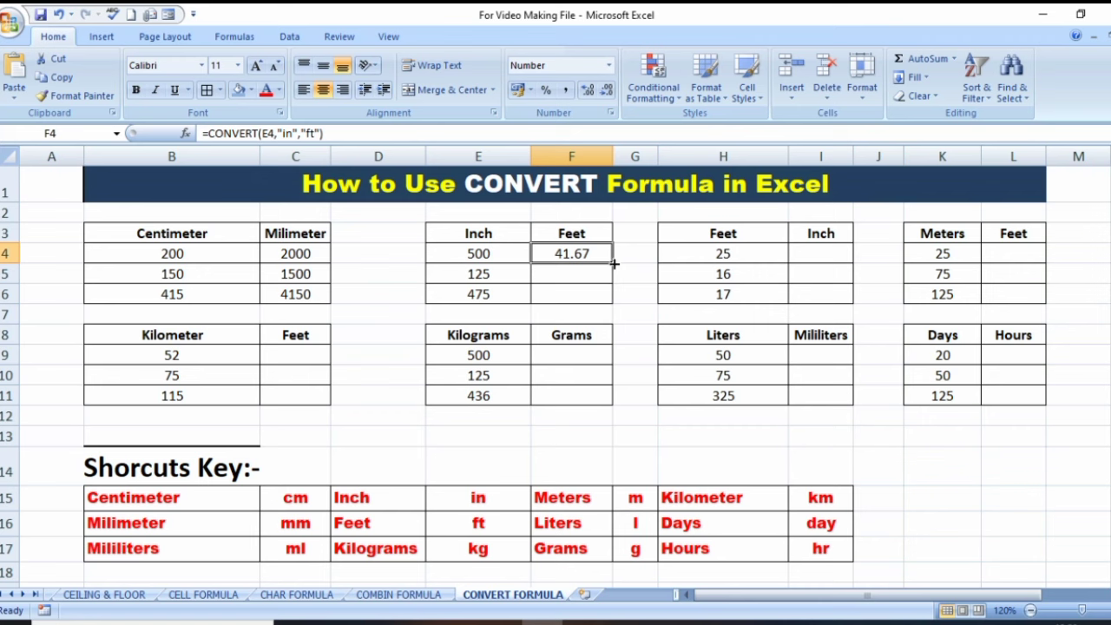
double_click(613, 262)
left_click(553, 278)
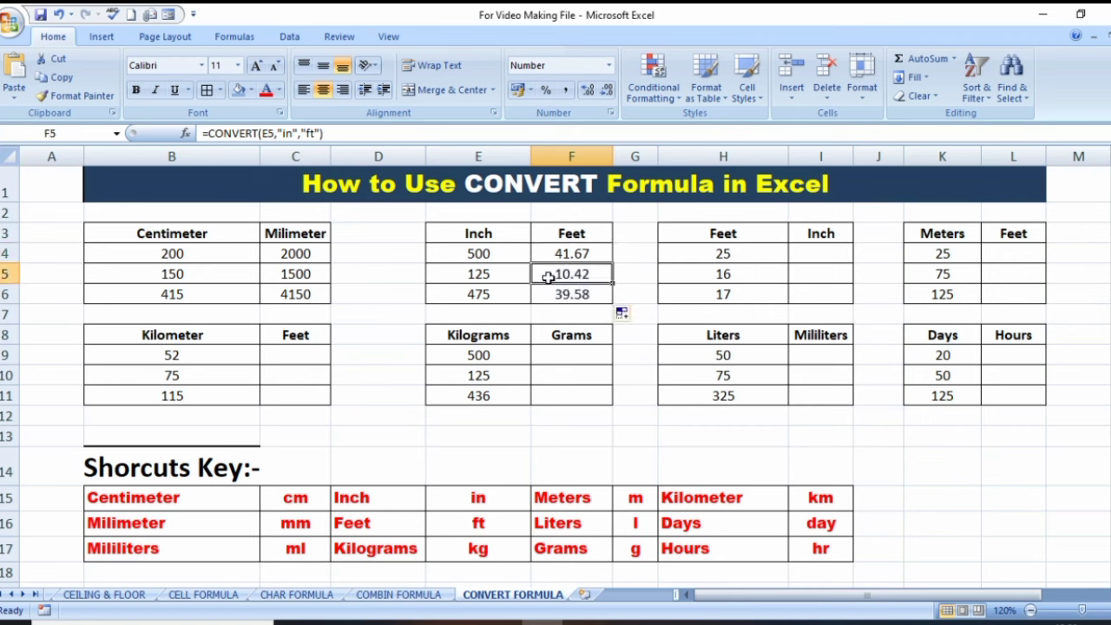
left_click(493, 274)
left_click(590, 271)
Enter =CONVERT(H4,"ft","in") in I4 for feet to inches
left_click(823, 257)
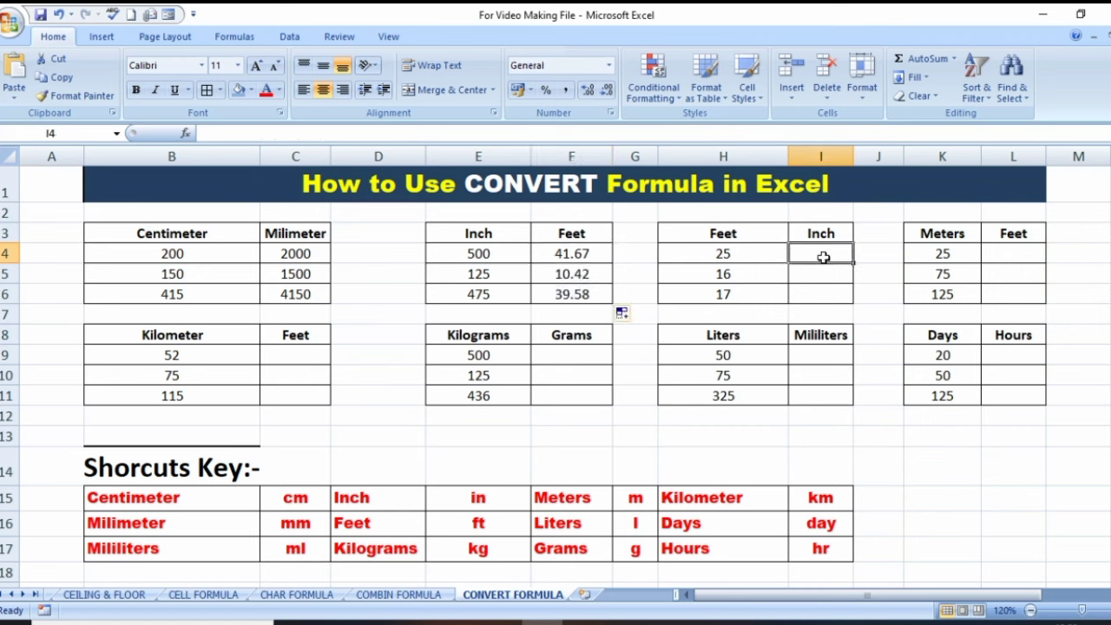
type("=")
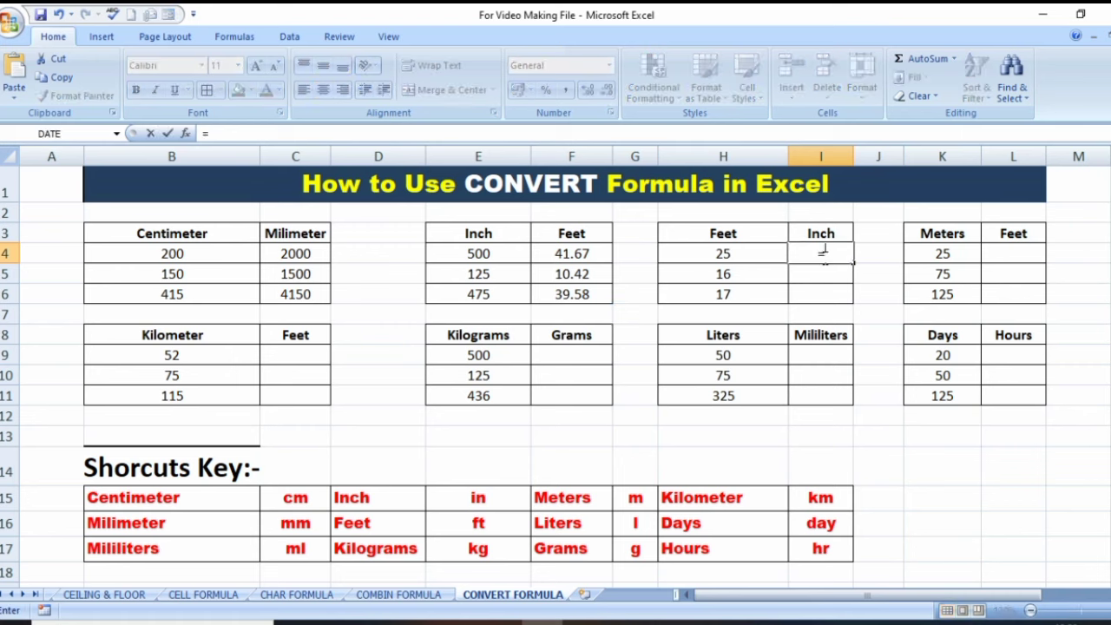
type("convert")
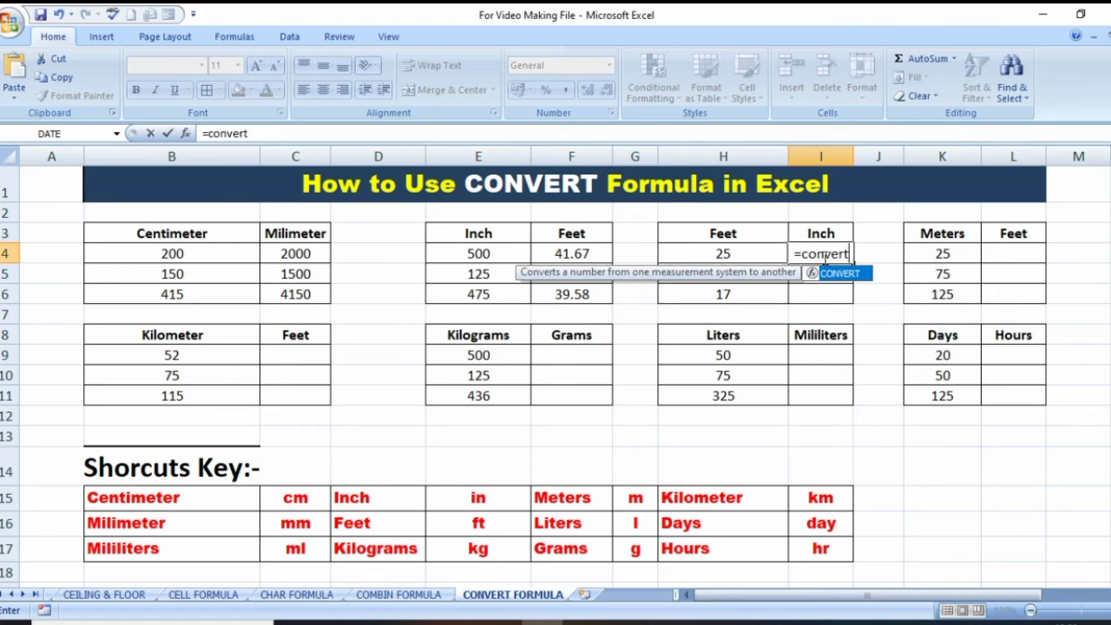
double_click(848, 274)
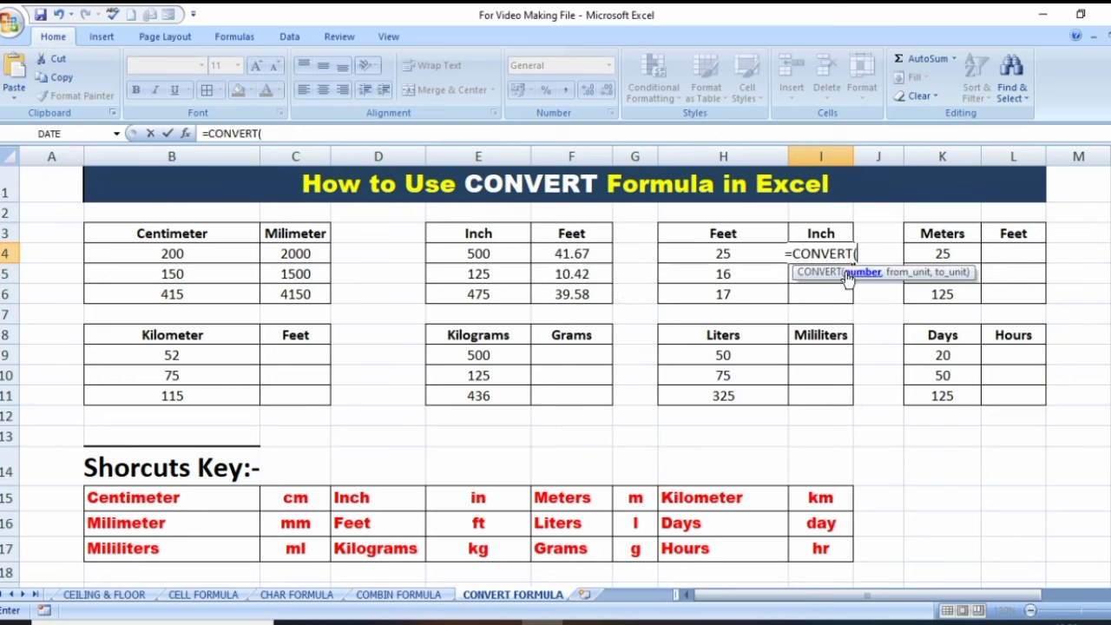
left_click(732, 254)
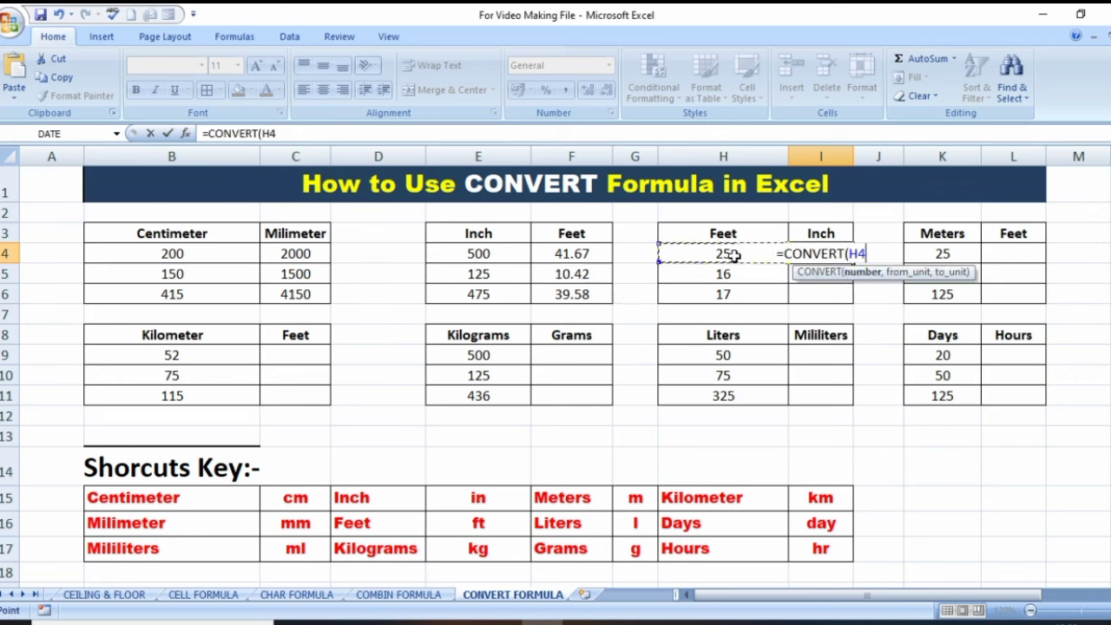
type(",")
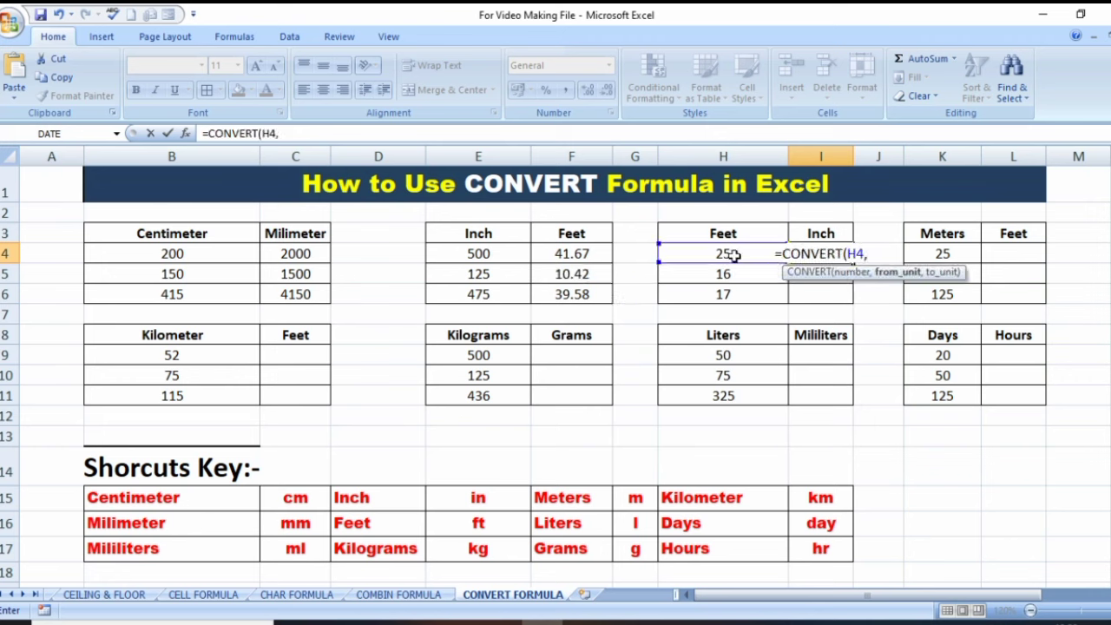
type("\"")
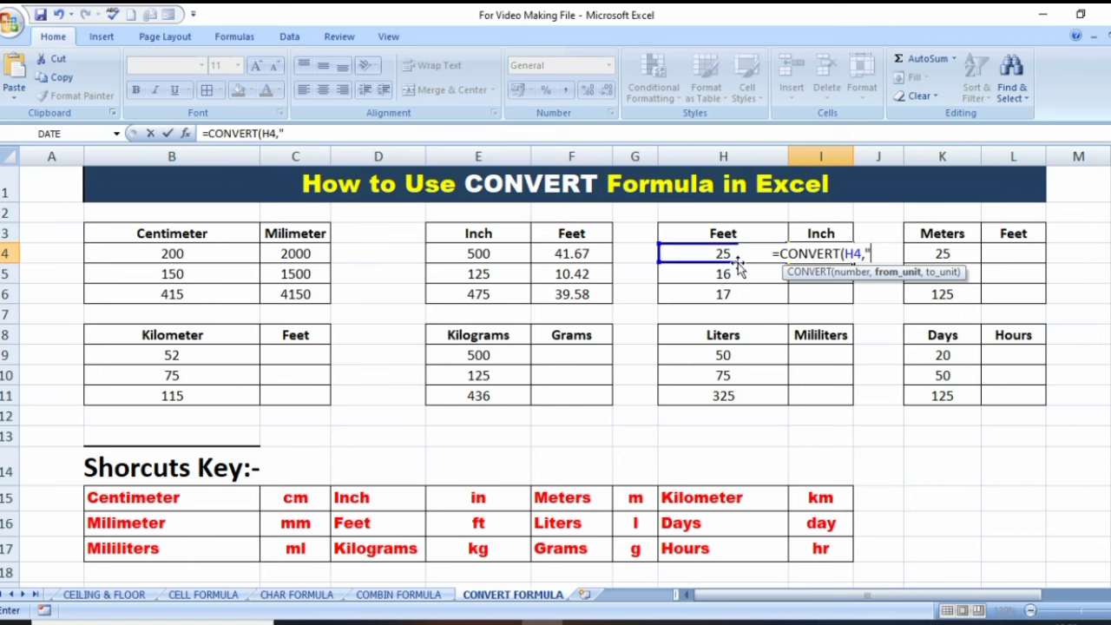
type("ft")
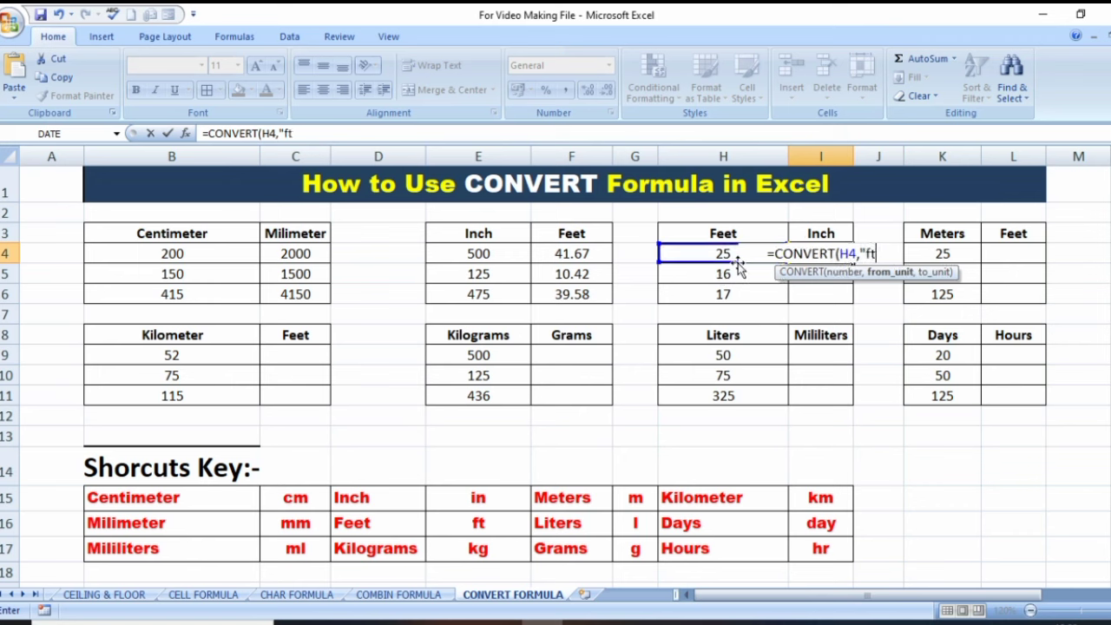
type("\"")
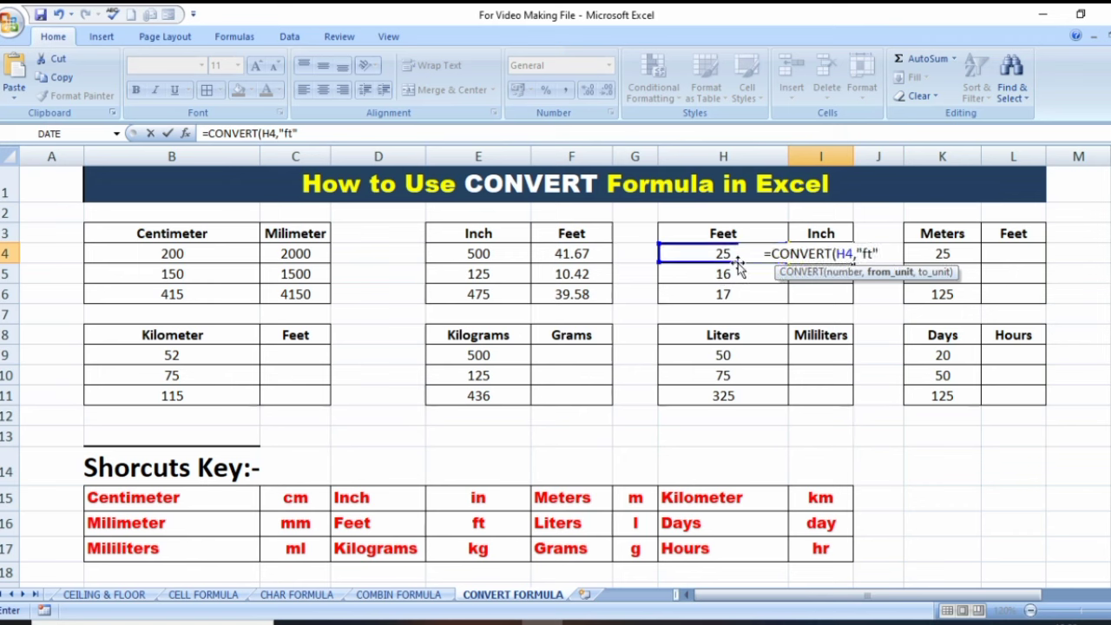
type(",")
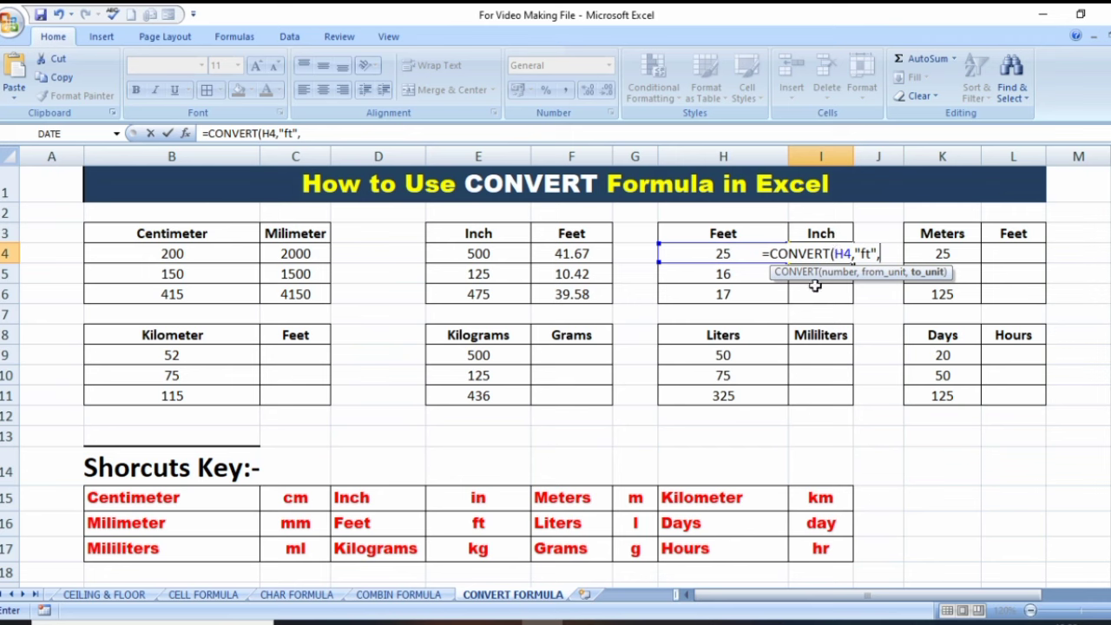
type("\"")
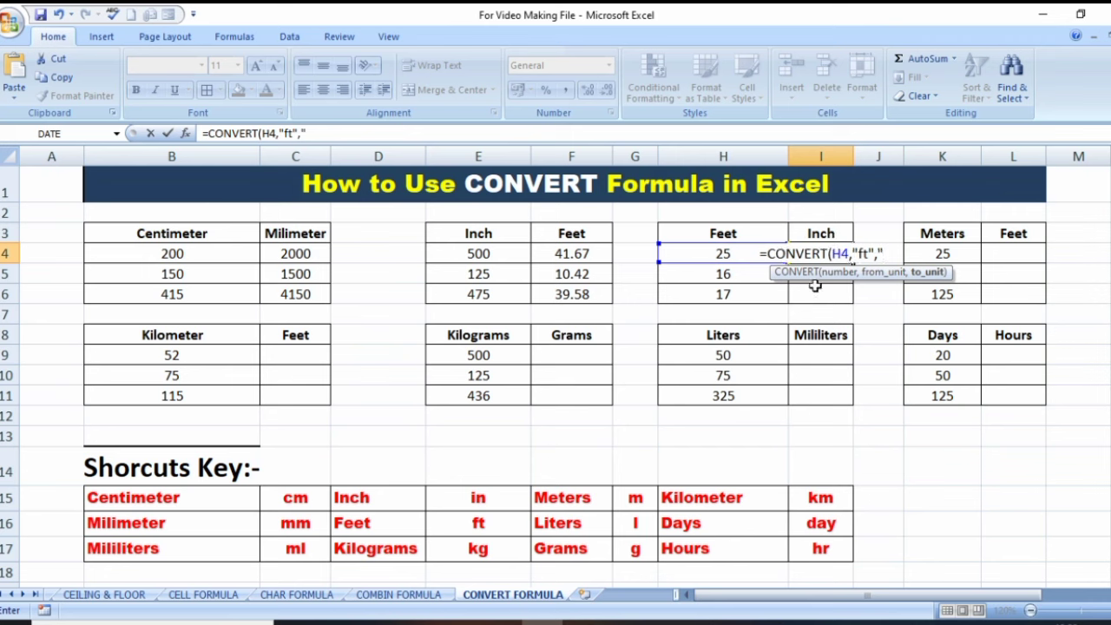
type("in")
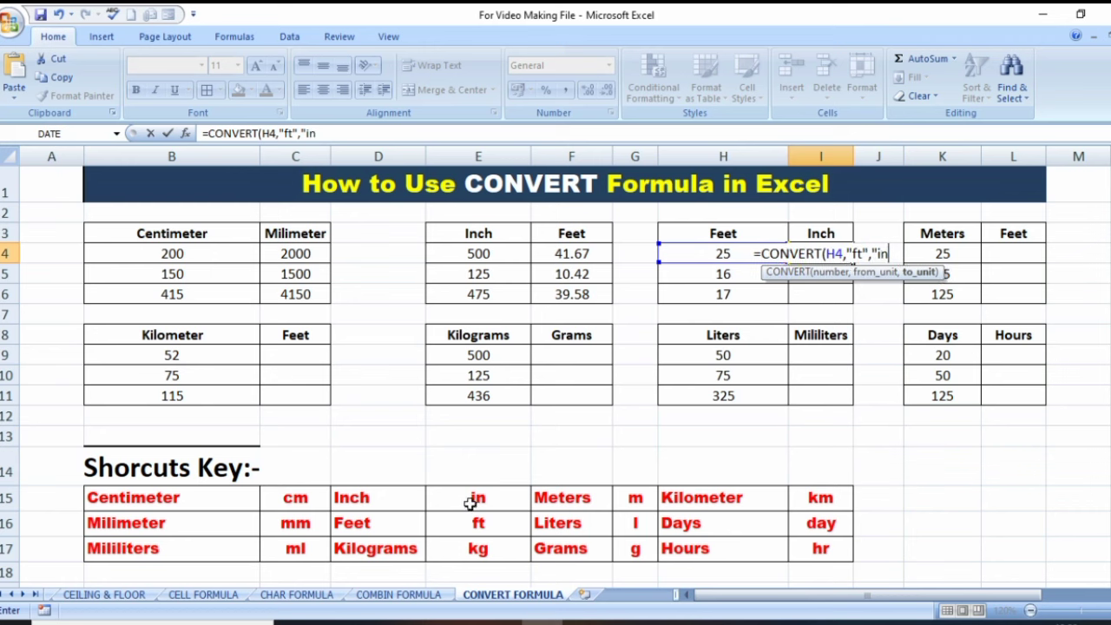
type("\"")
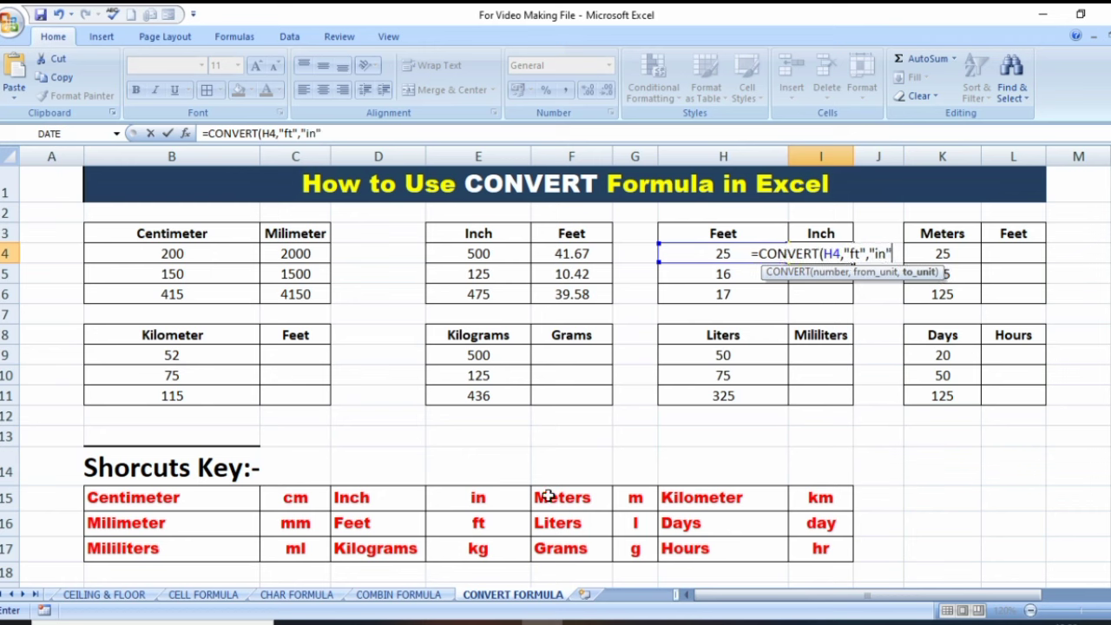
type(")")
key("Return")
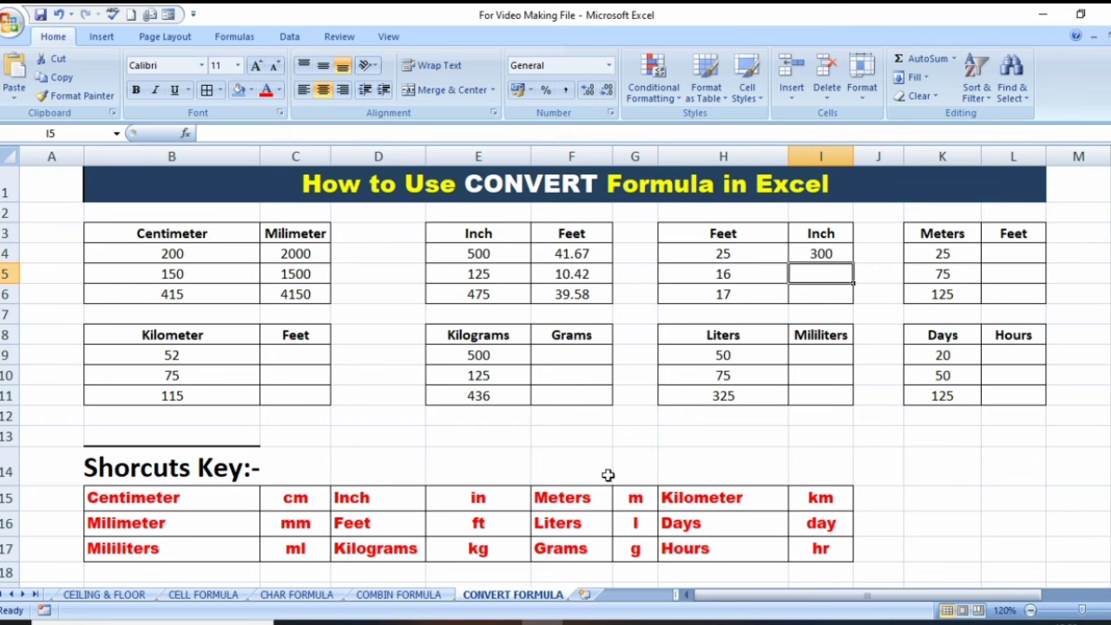
Fill I4 down to I6 (300, 192, 204) and save the workbook
left_click(833, 253)
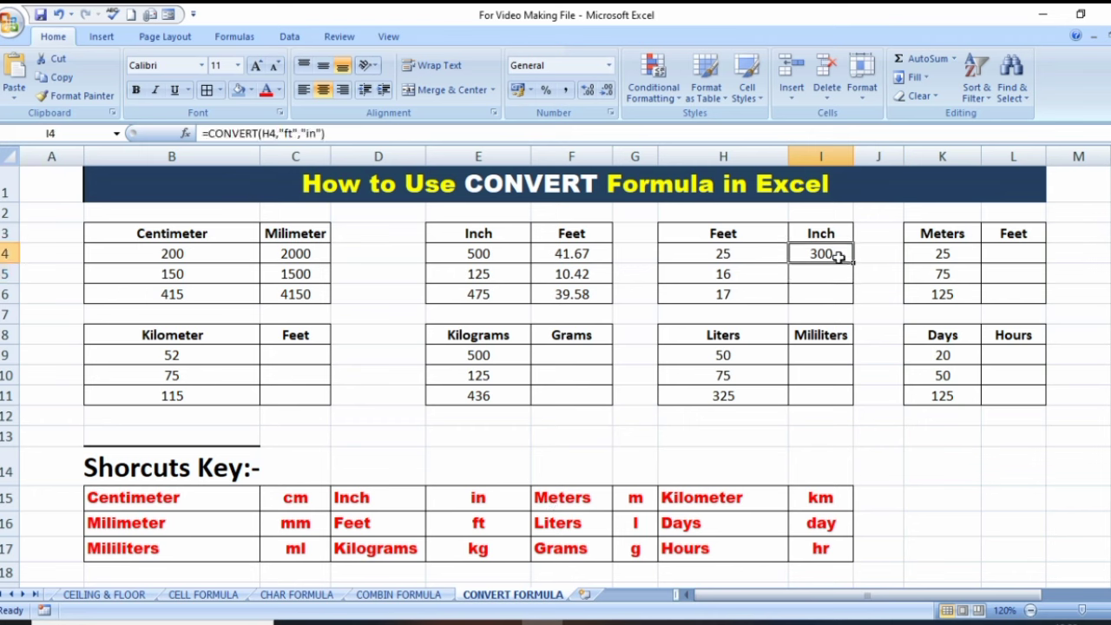
double_click(856, 262)
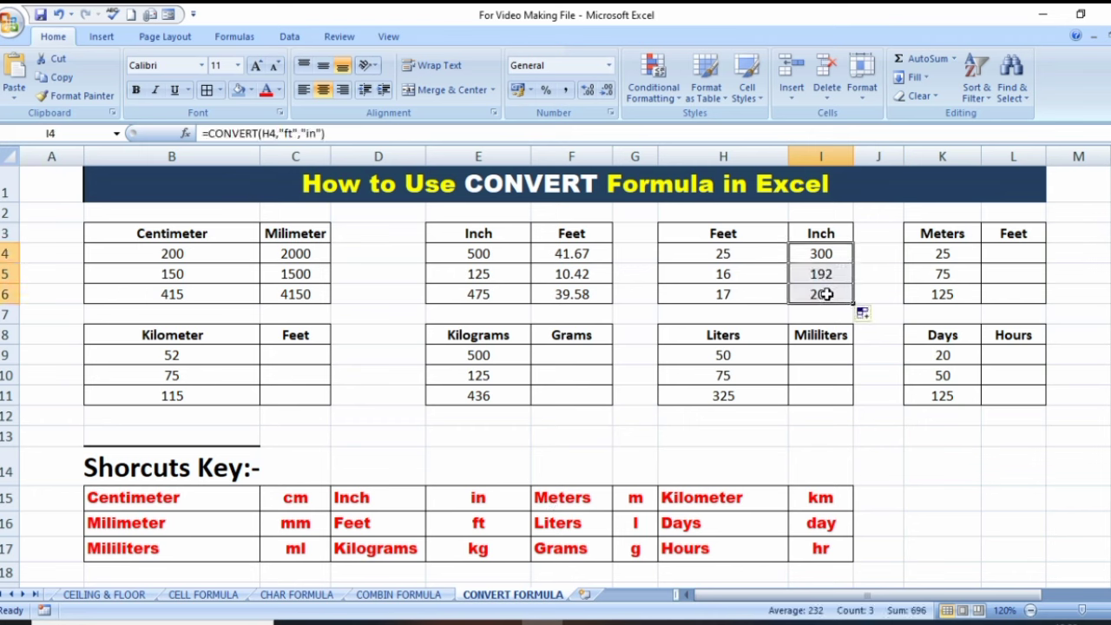
left_click(829, 272)
key("ctrl+s")
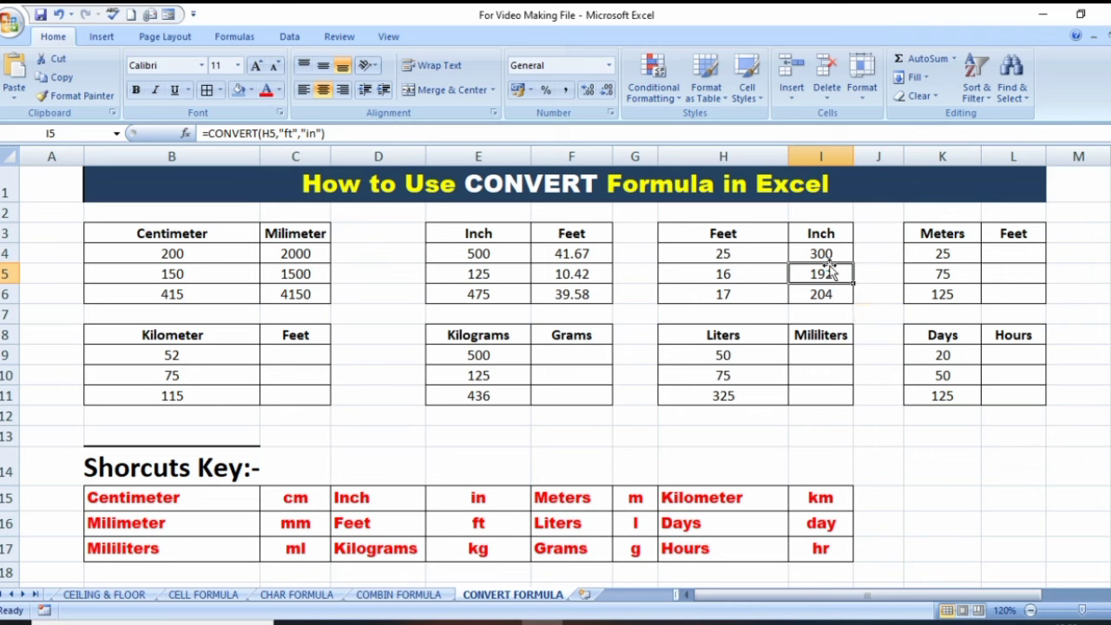
Enter =CONVERT(K4,"m","ft") in L4, replacing the mistyped =cob entry
left_click(1010, 252)
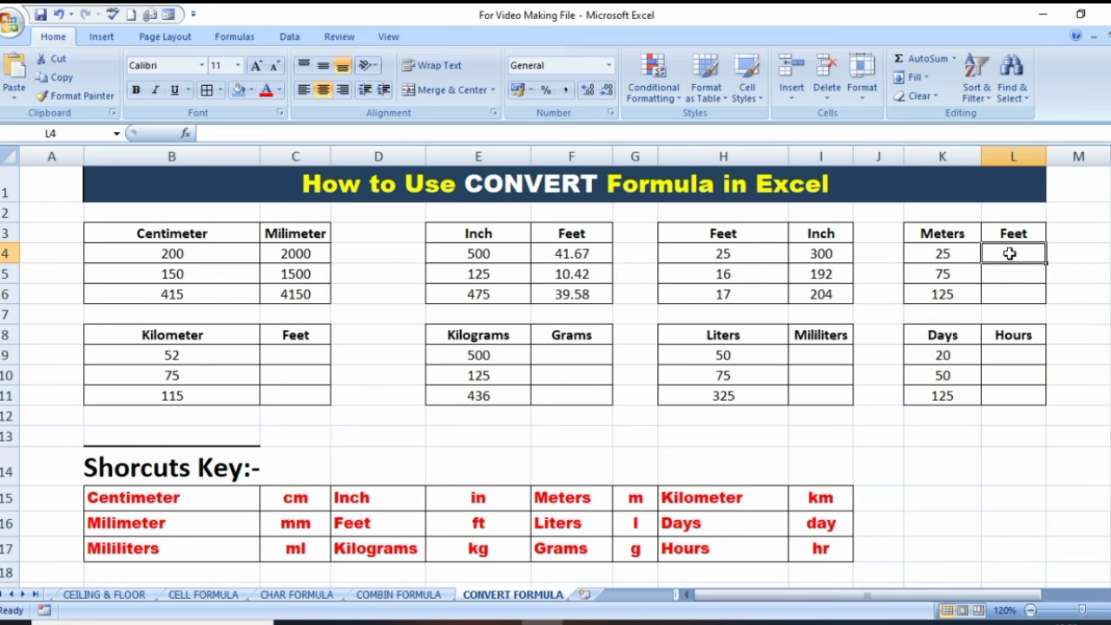
type("=")
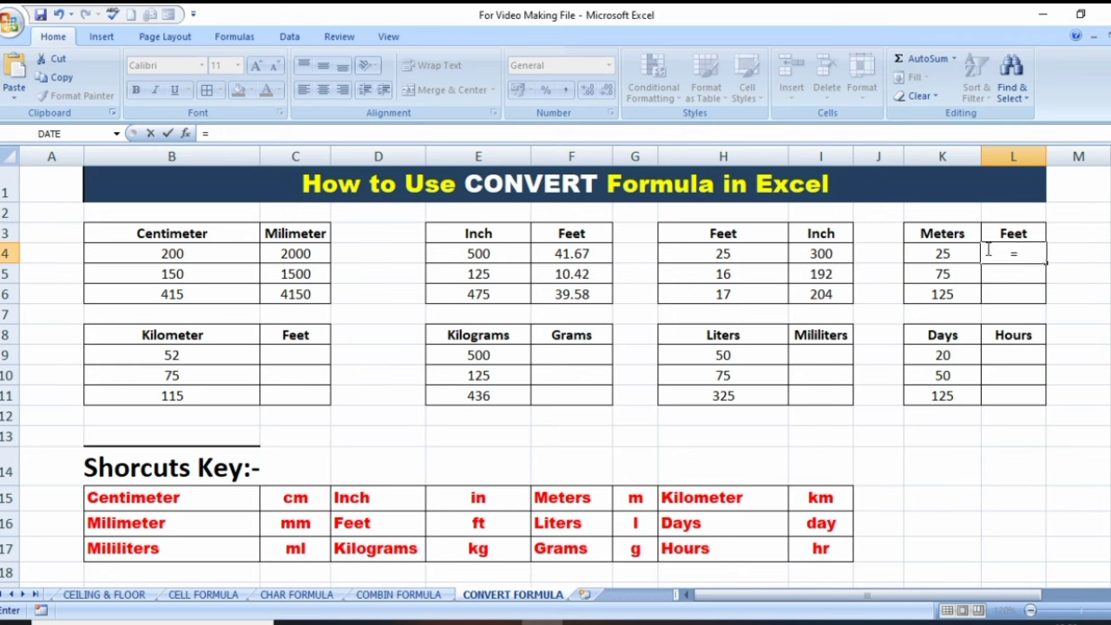
type("cob")
left_click(977, 252)
left_click(988, 251)
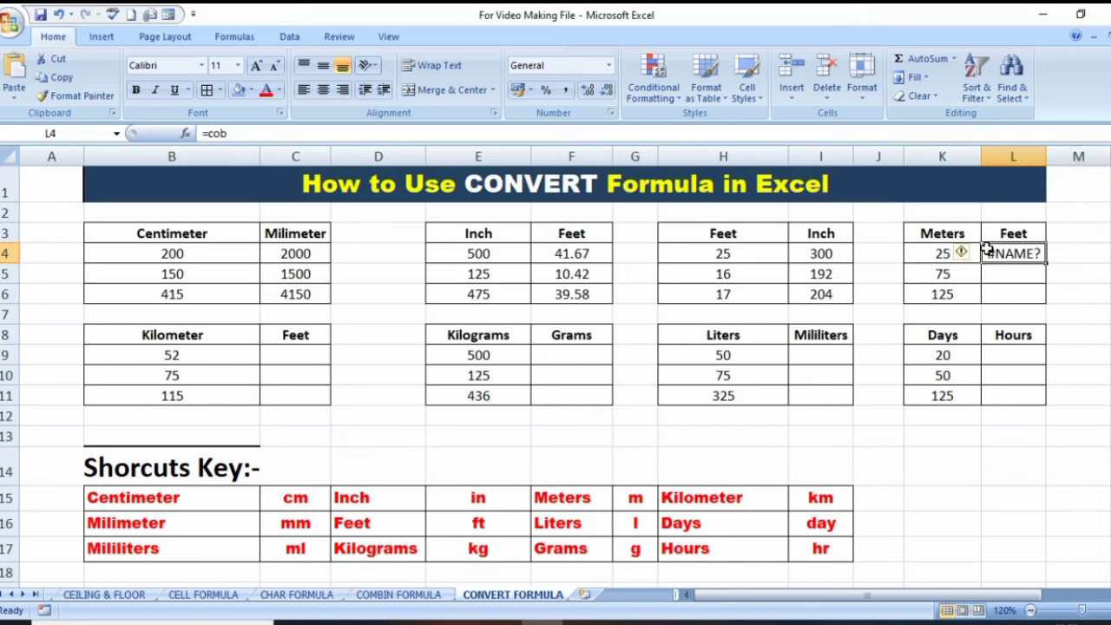
type("=c")
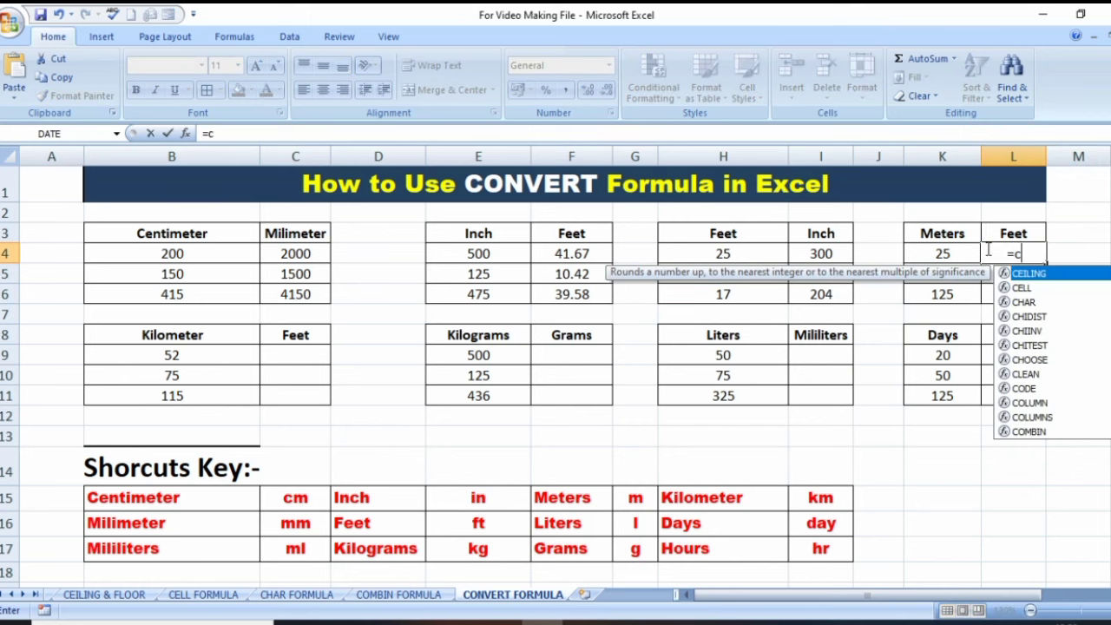
type("onv")
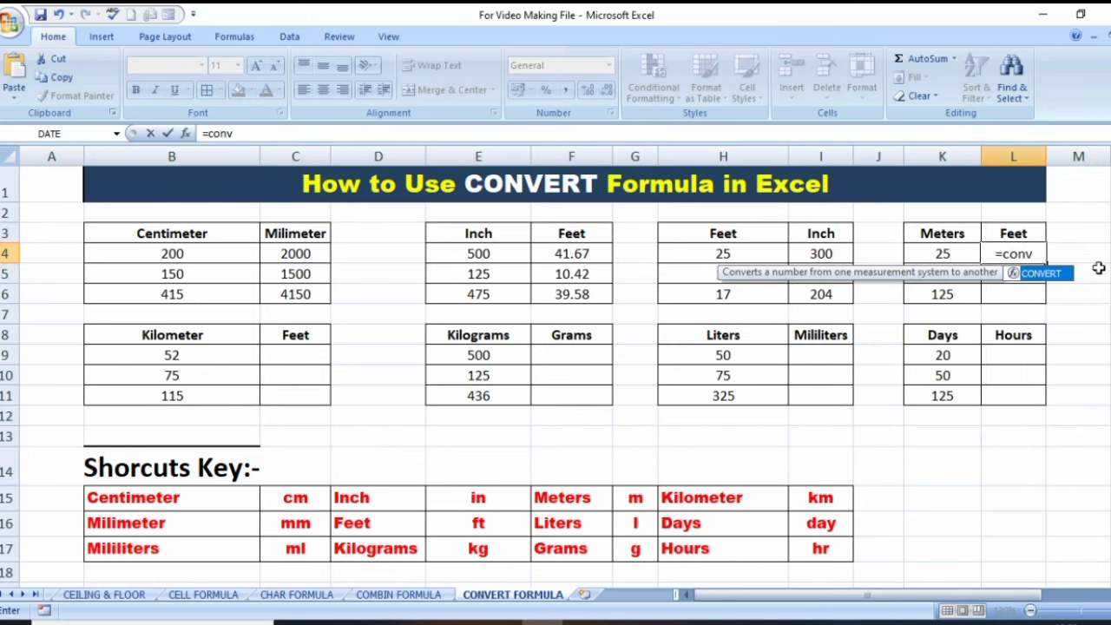
double_click(1042, 274)
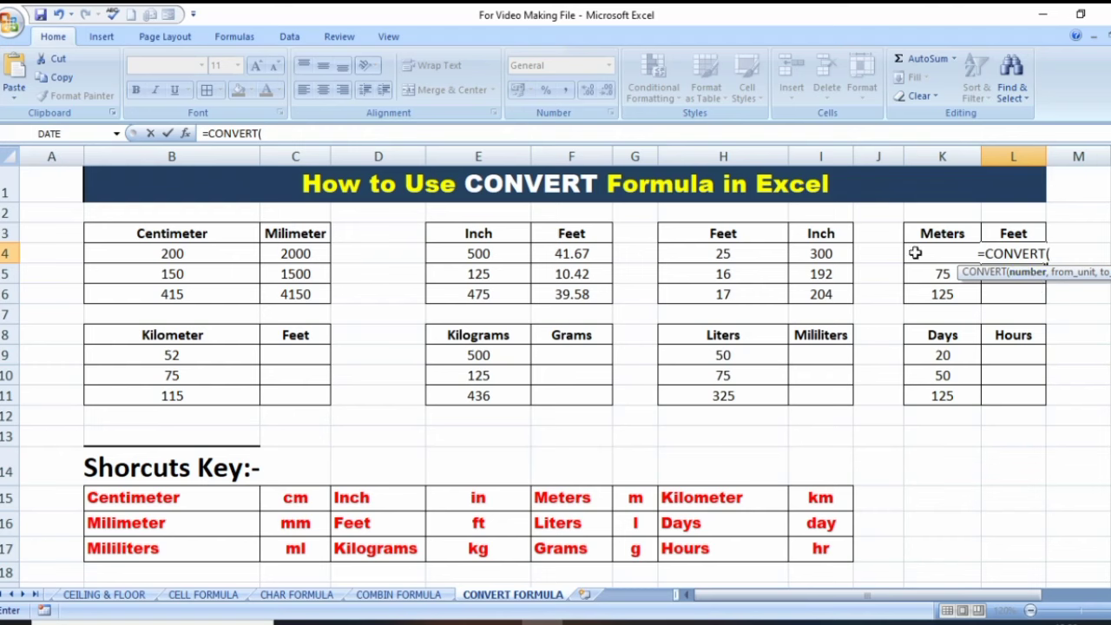
left_click(915, 252)
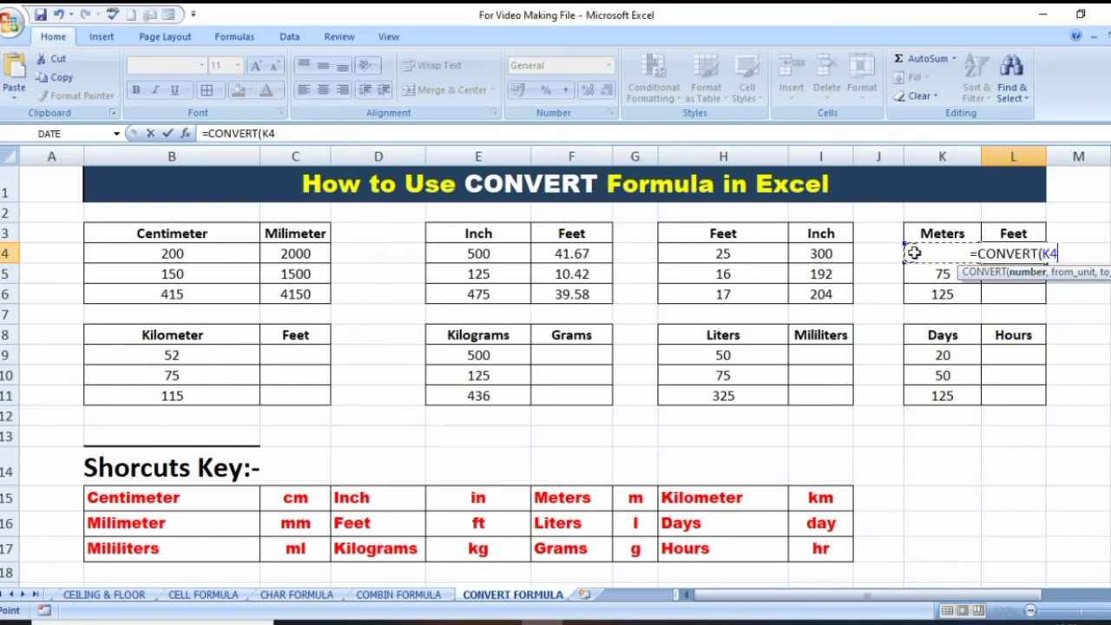
type(",")
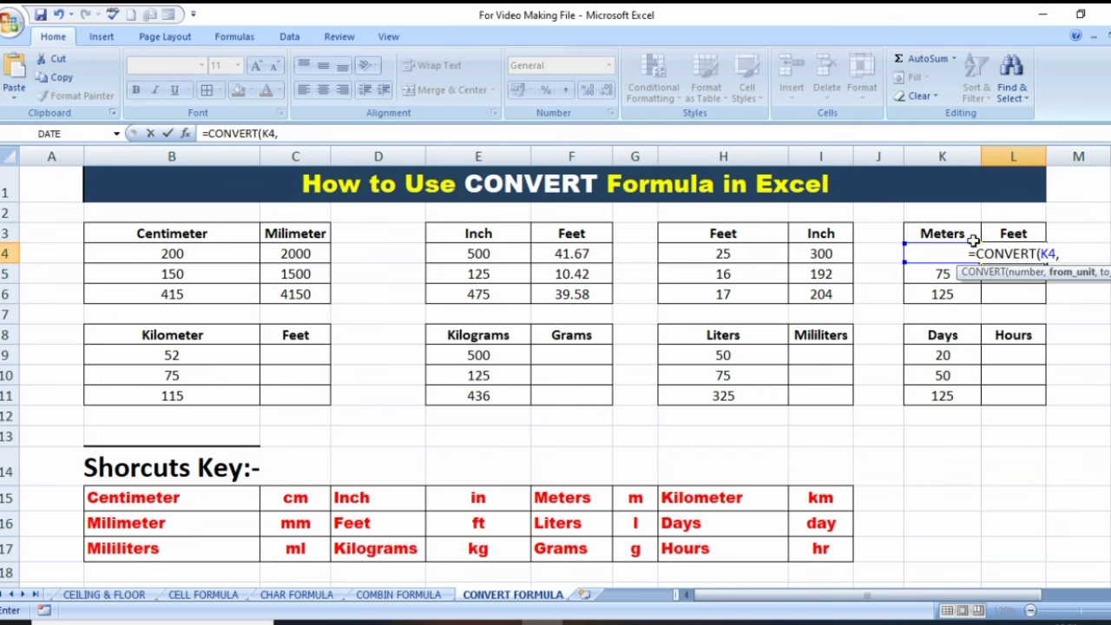
type("\"")
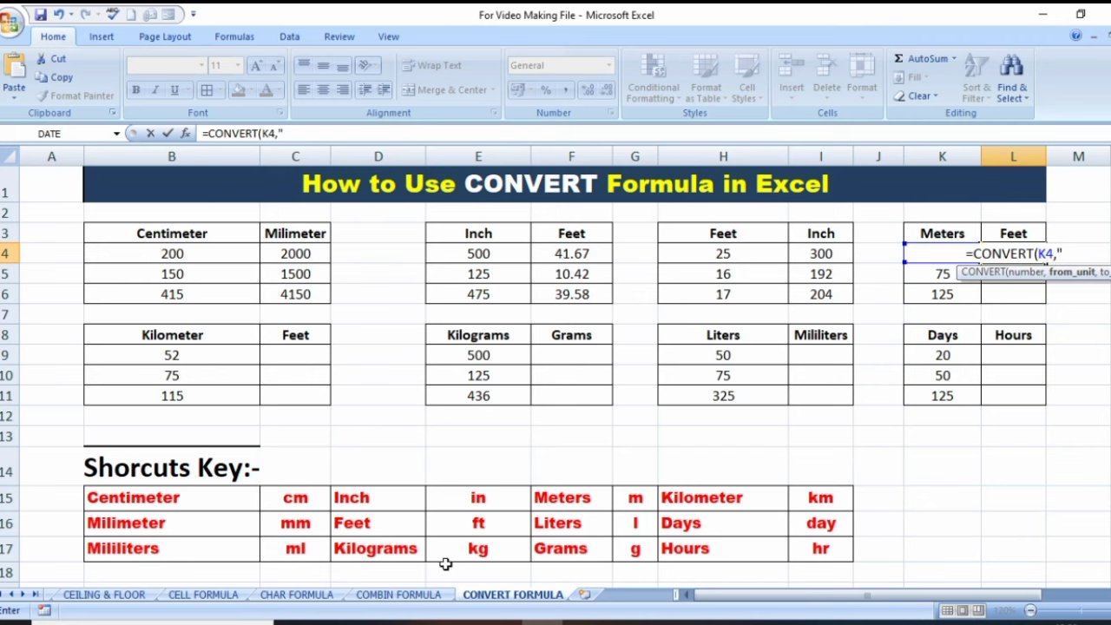
type("m")
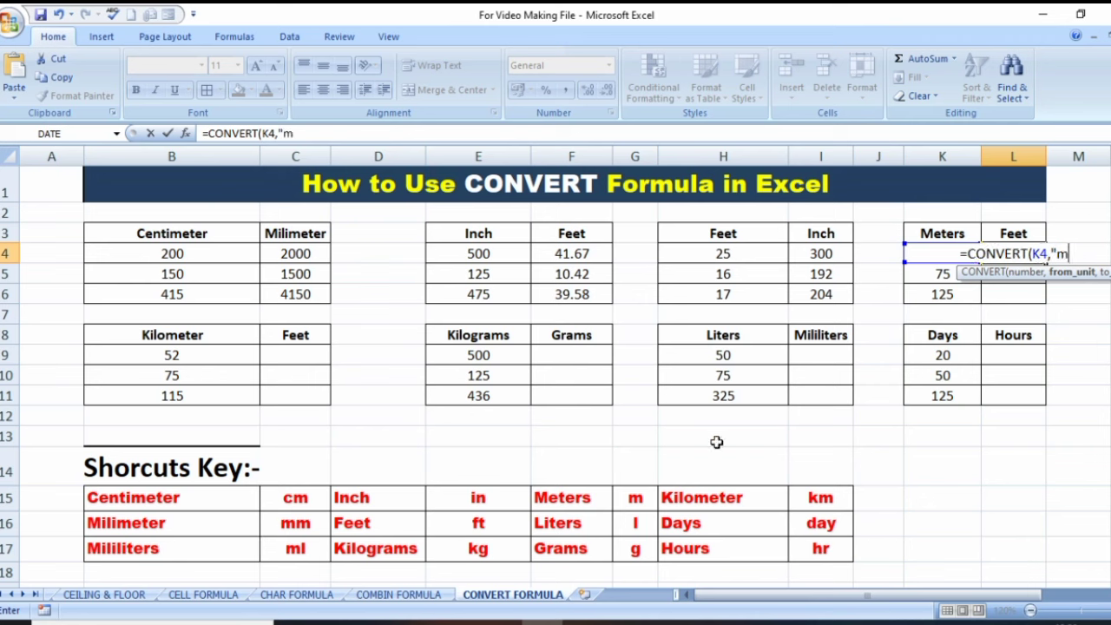
type("\"")
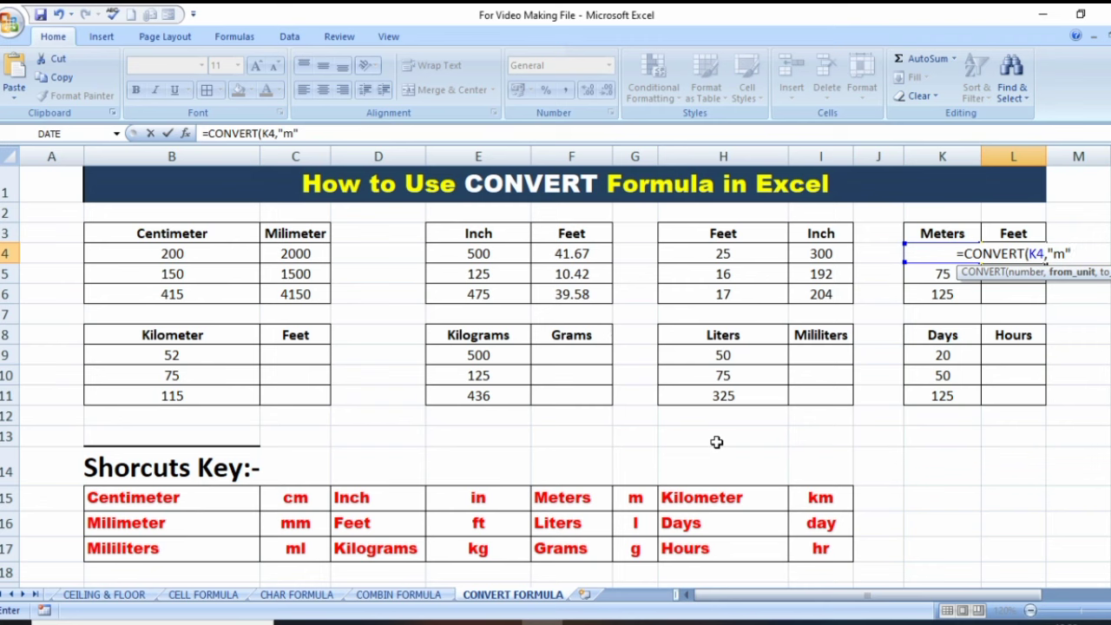
type(",")
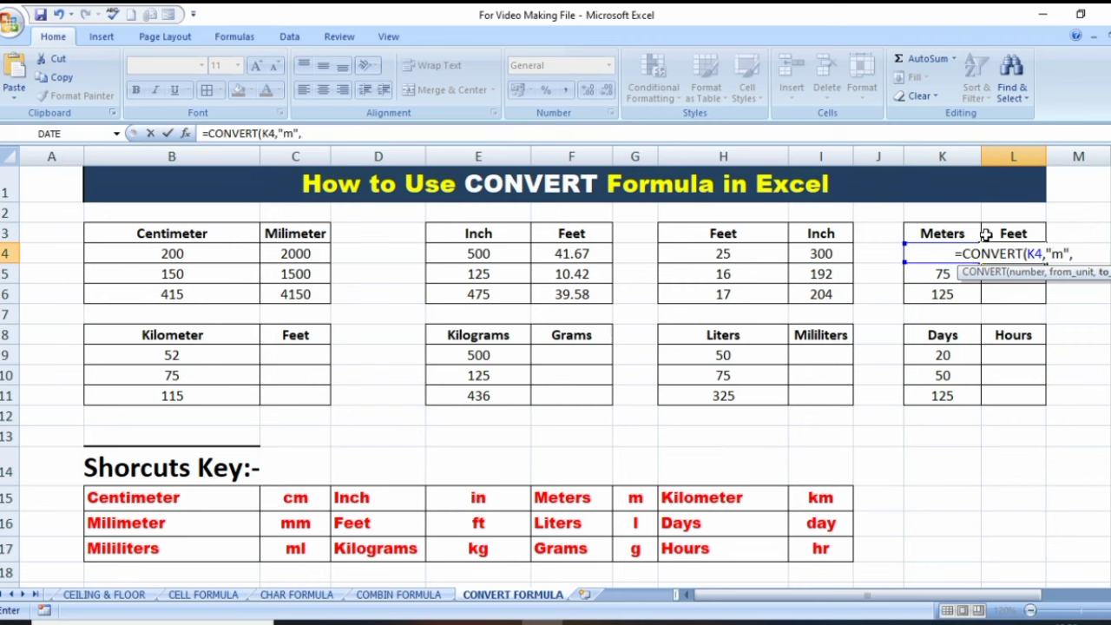
type("\"")
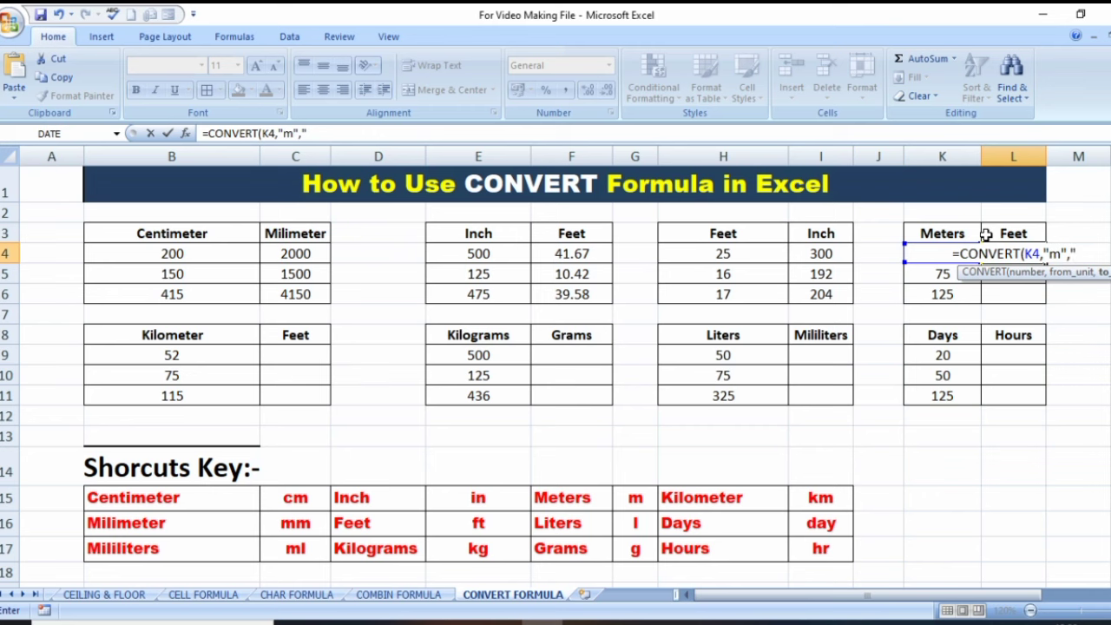
type("ft")
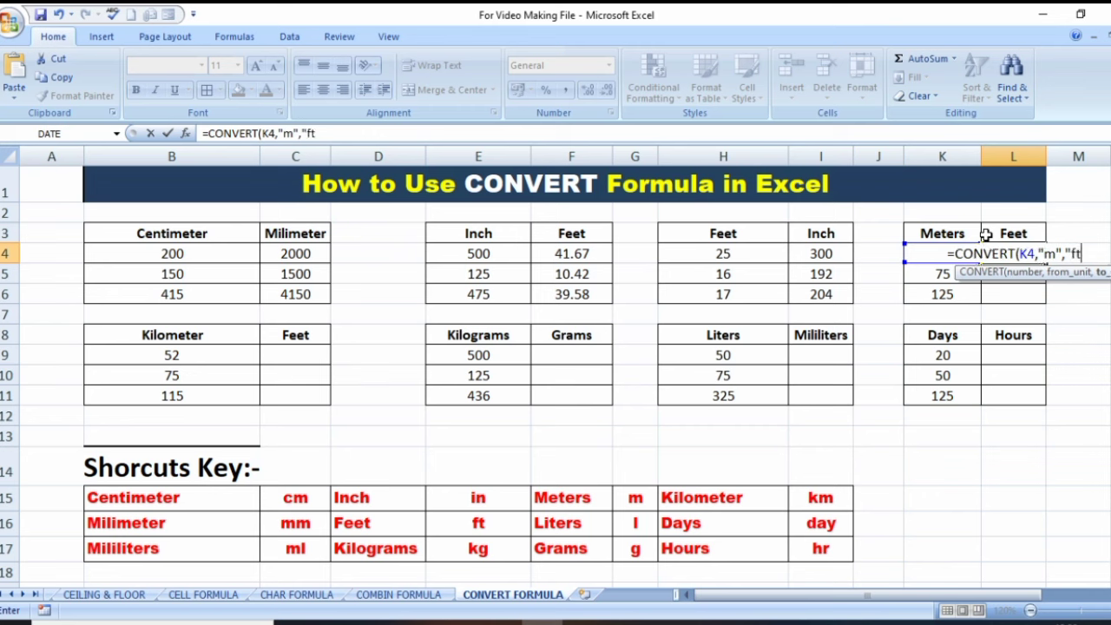
type("\"")
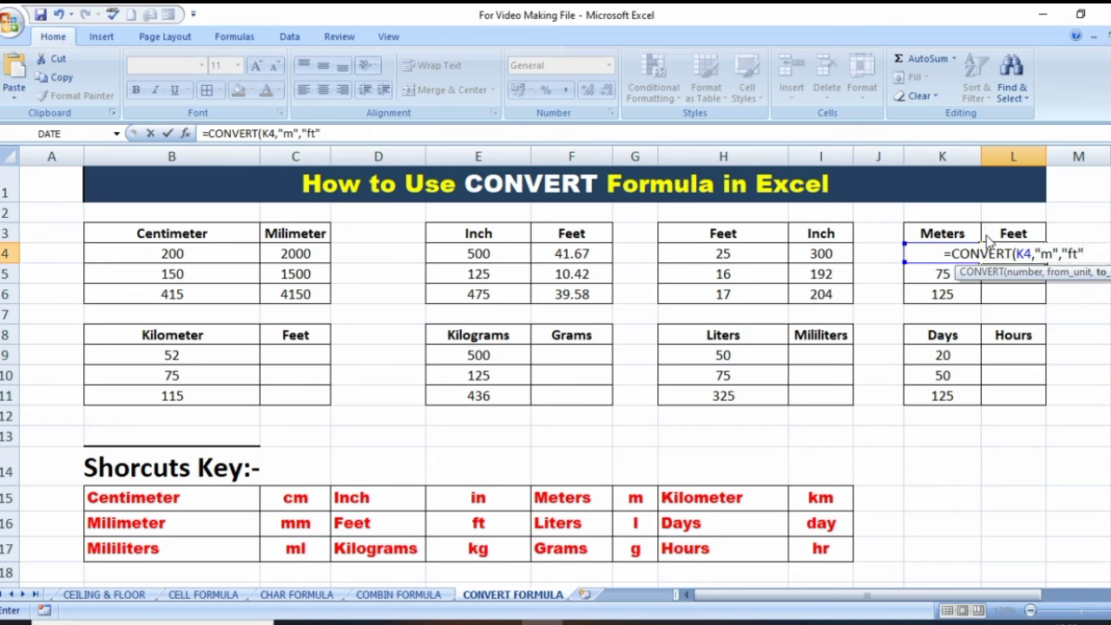
type(")")
key("Return")
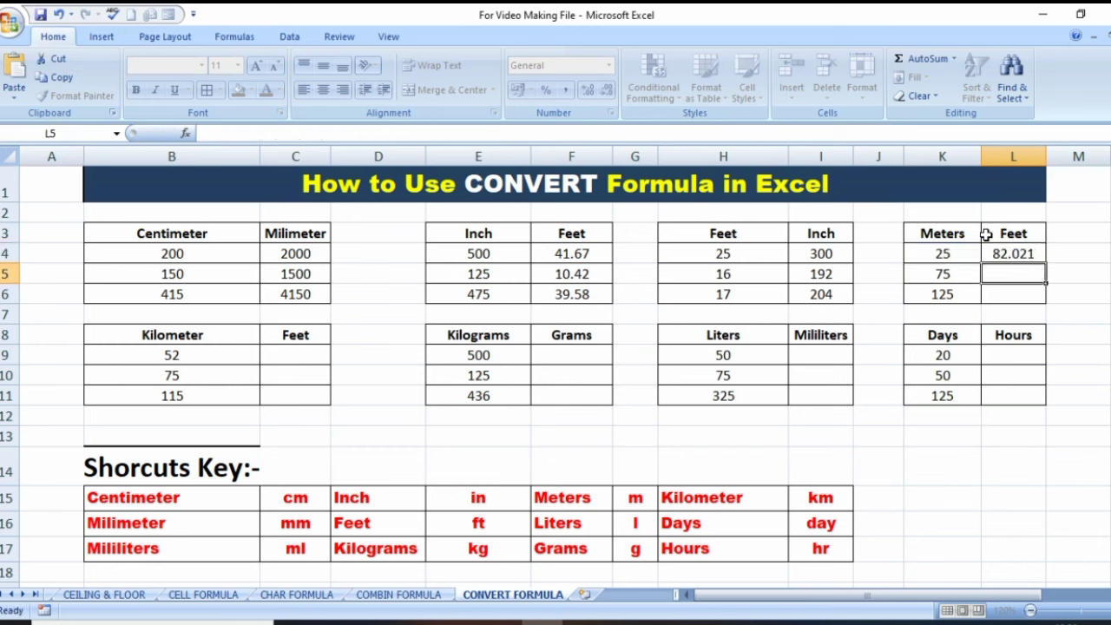
Fill L4 down to L6, showing 82.021, 246.063 and 410.105
left_click(1032, 255)
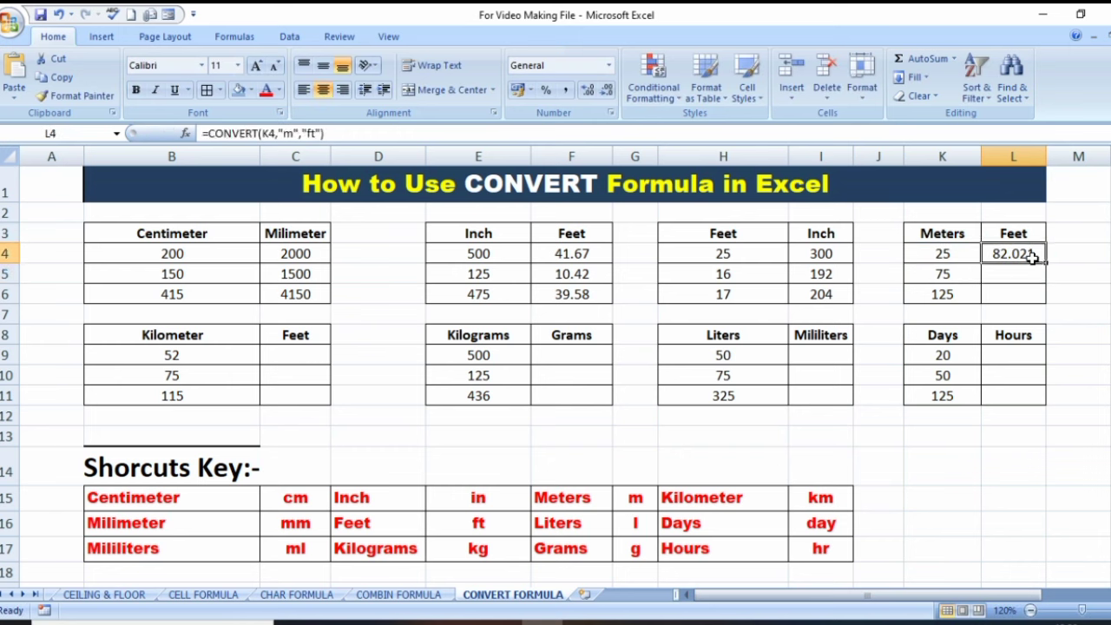
left_click(955, 254)
left_click(1025, 253)
double_click(1048, 262)
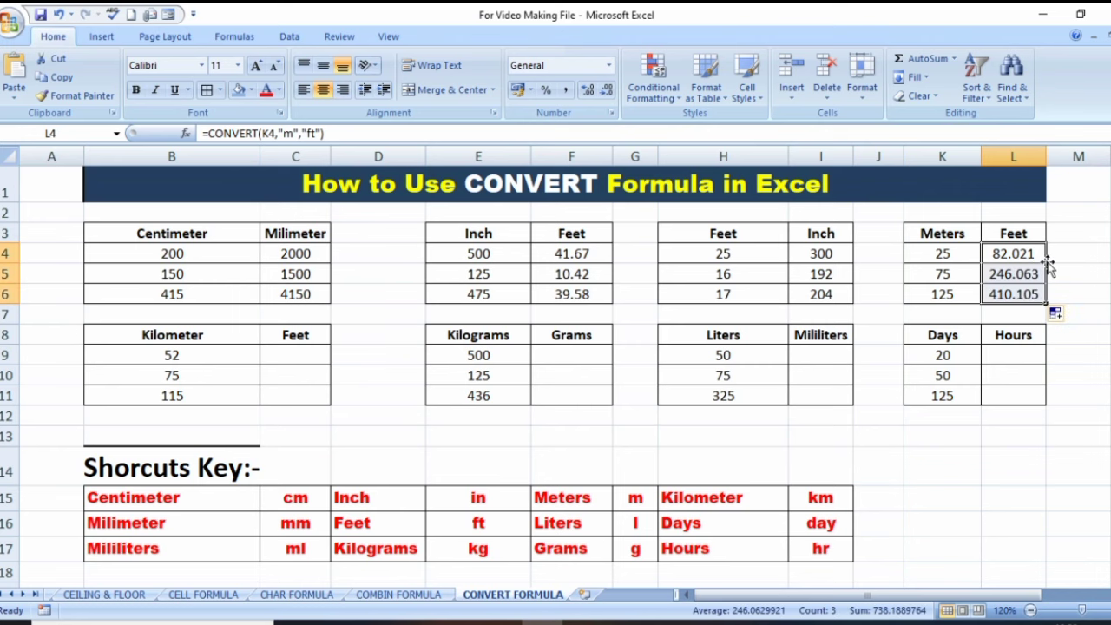
left_click(1002, 292)
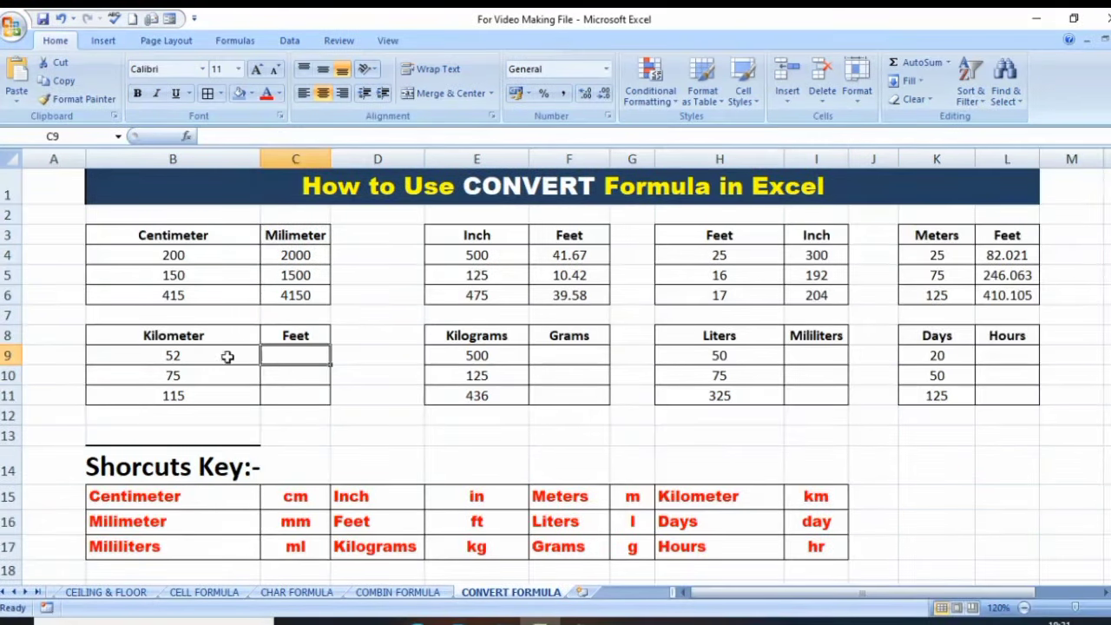
left_click(204, 353)
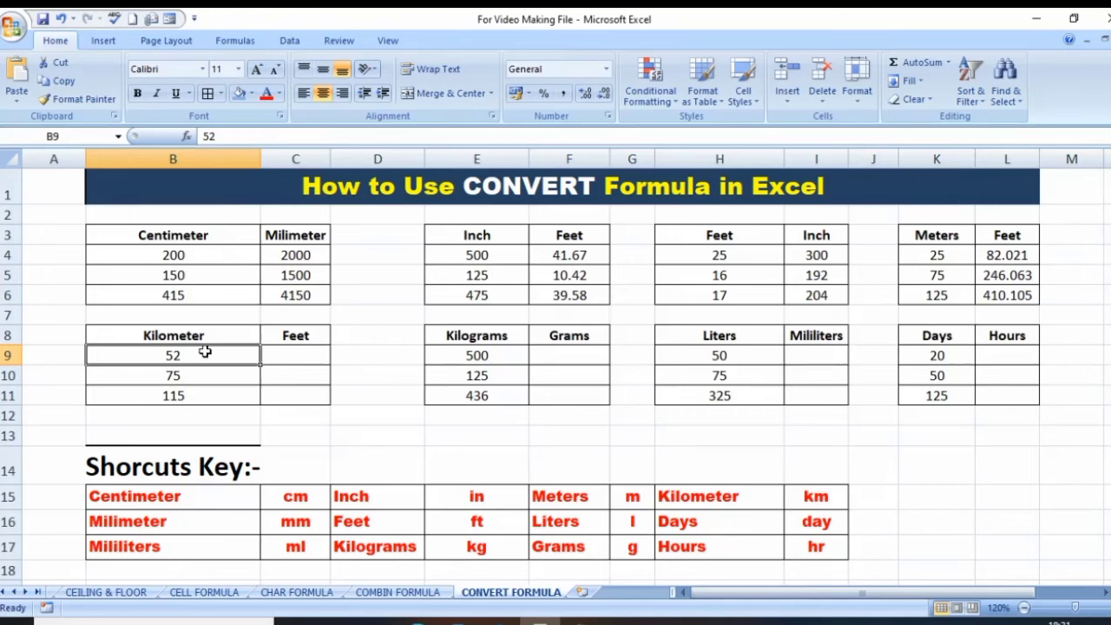
Enter =CONVERT(B9,"km","ft") in C9 for kilometres to feet
left_click(279, 349)
type("=")
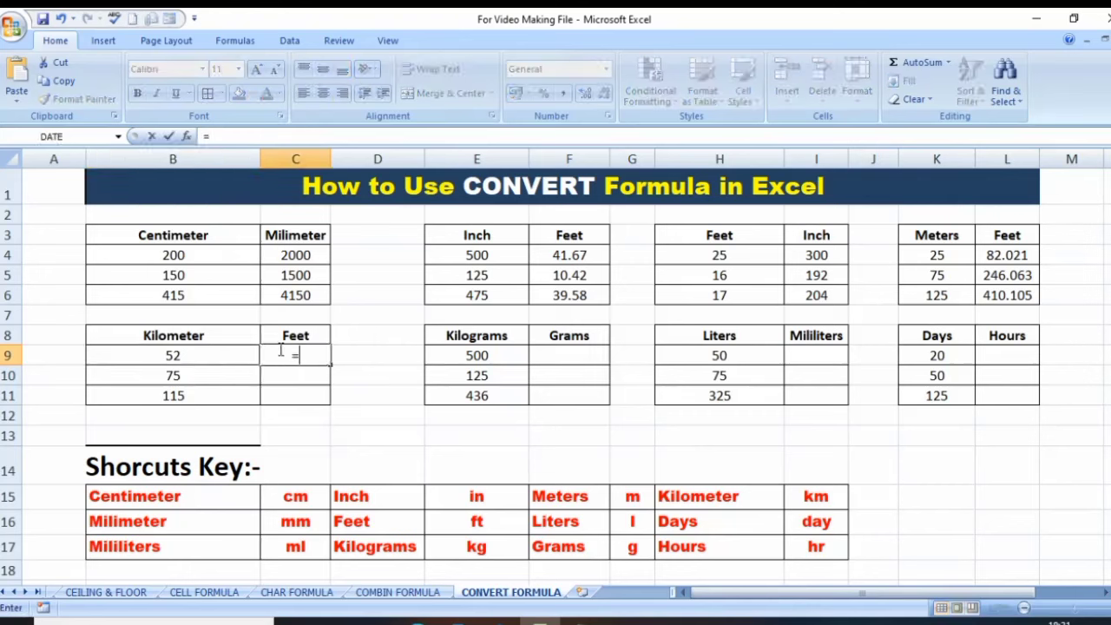
type("c")
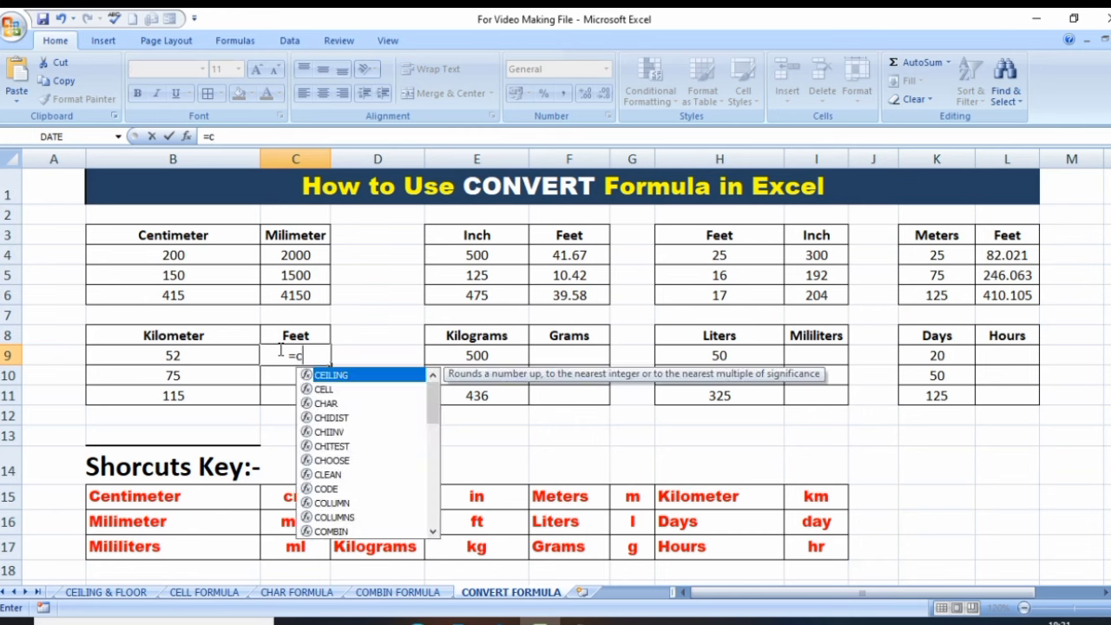
type("onv")
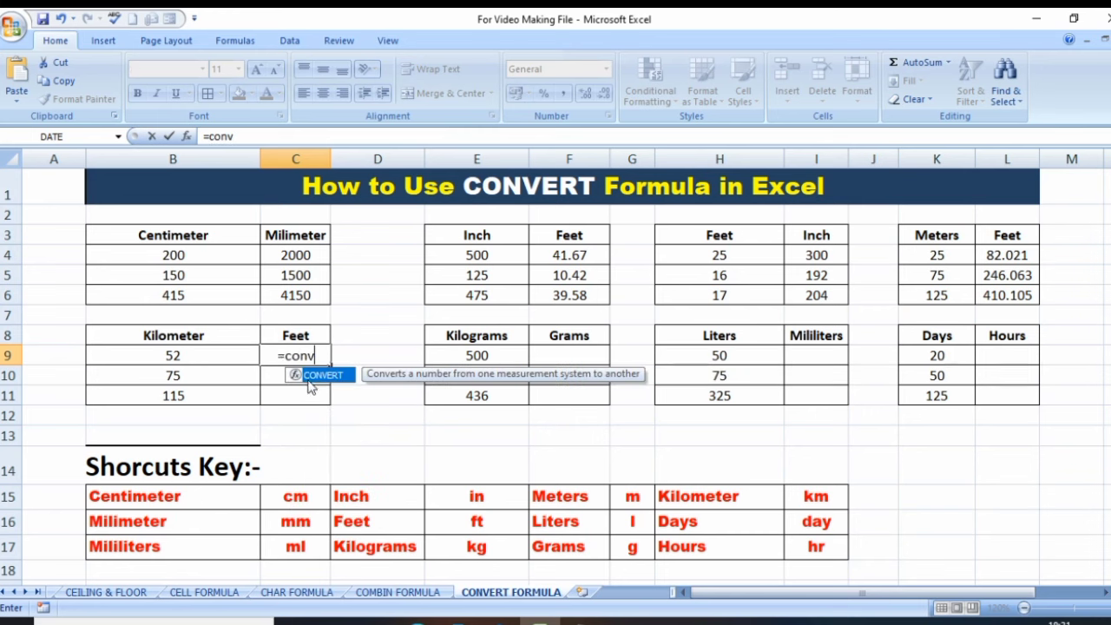
double_click(311, 376)
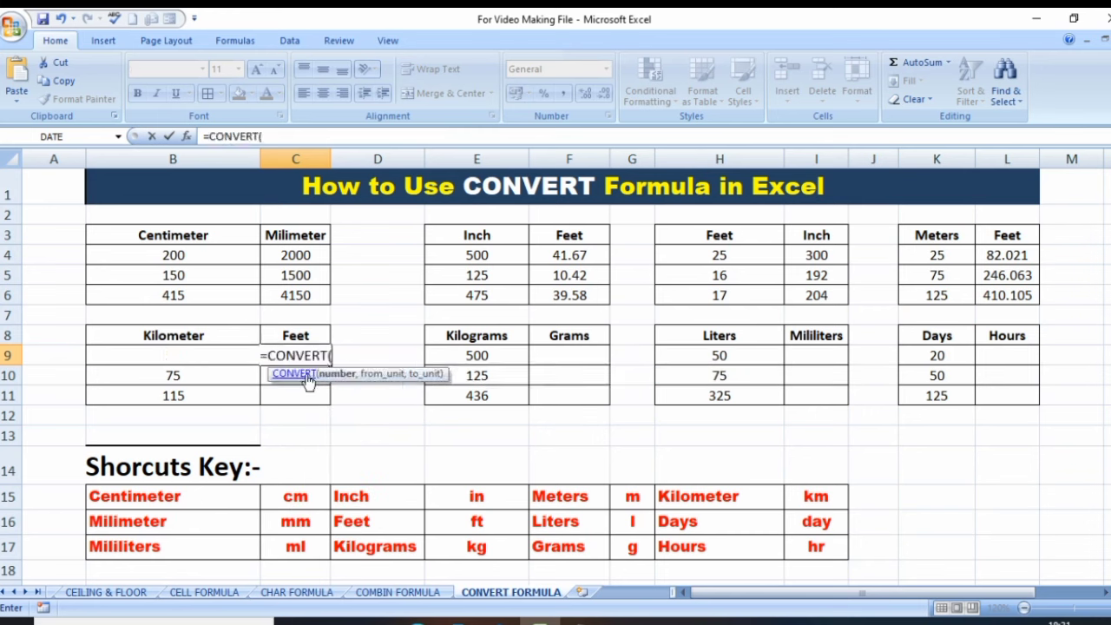
left_click(122, 358)
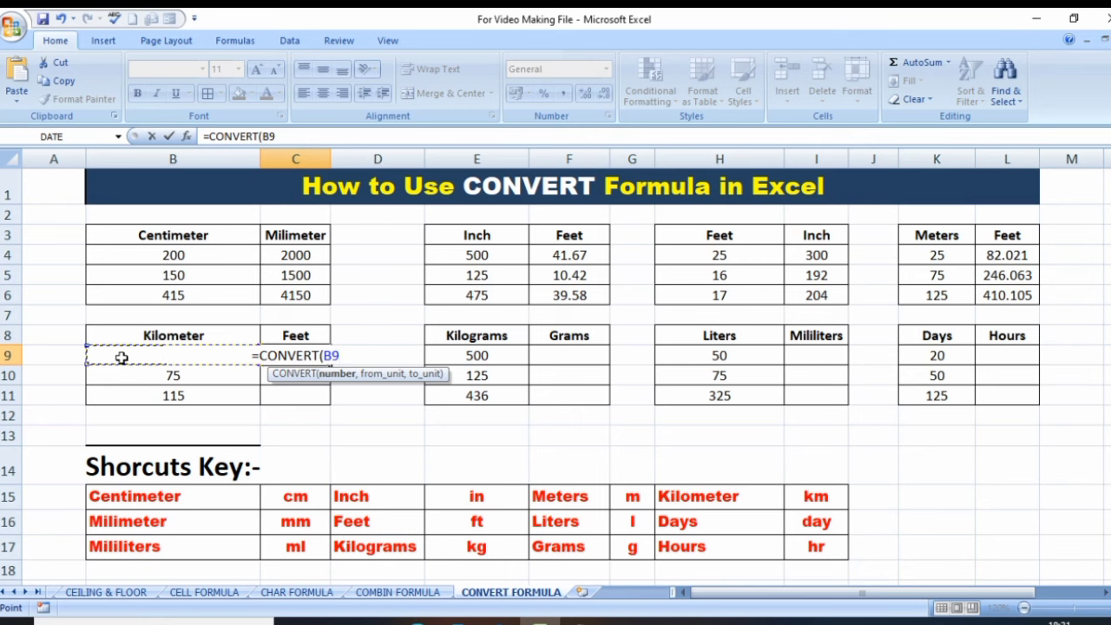
type(",")
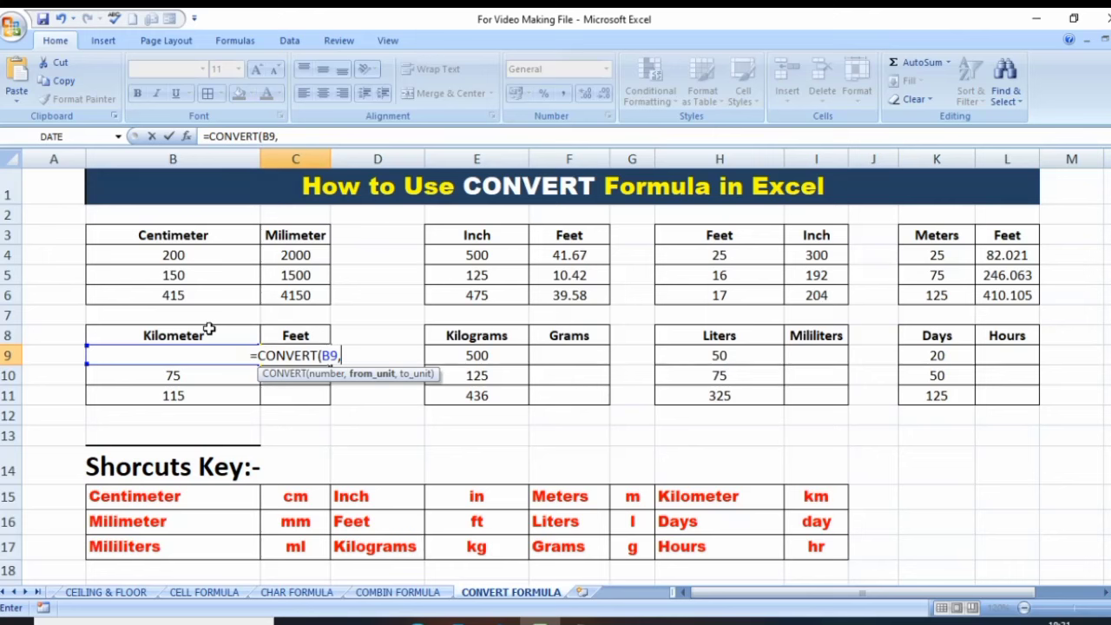
type("\"k")
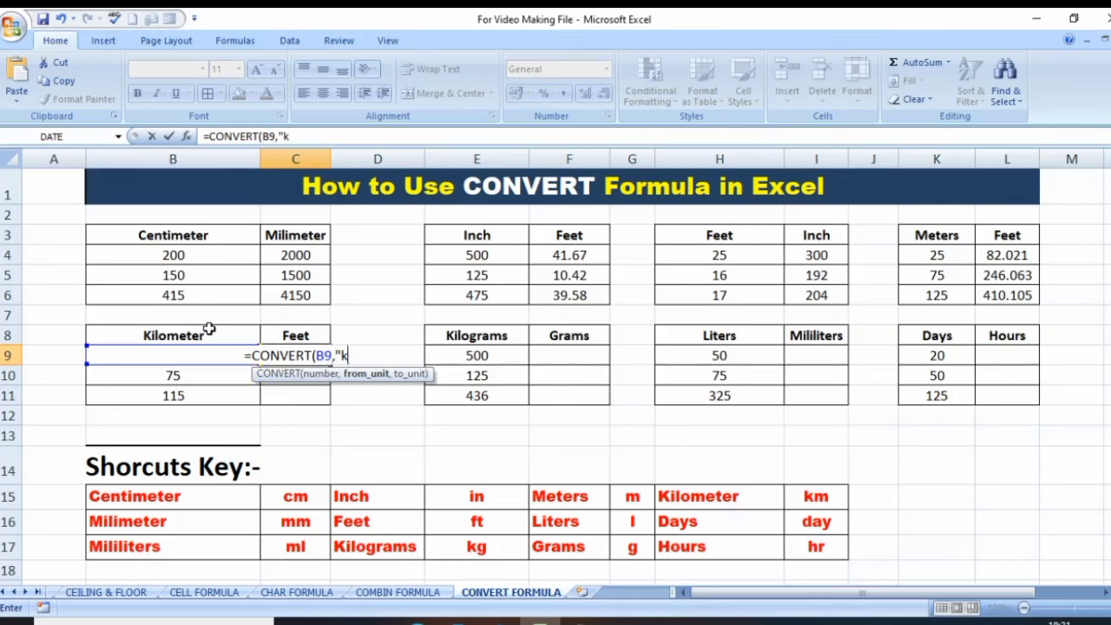
type("m\"")
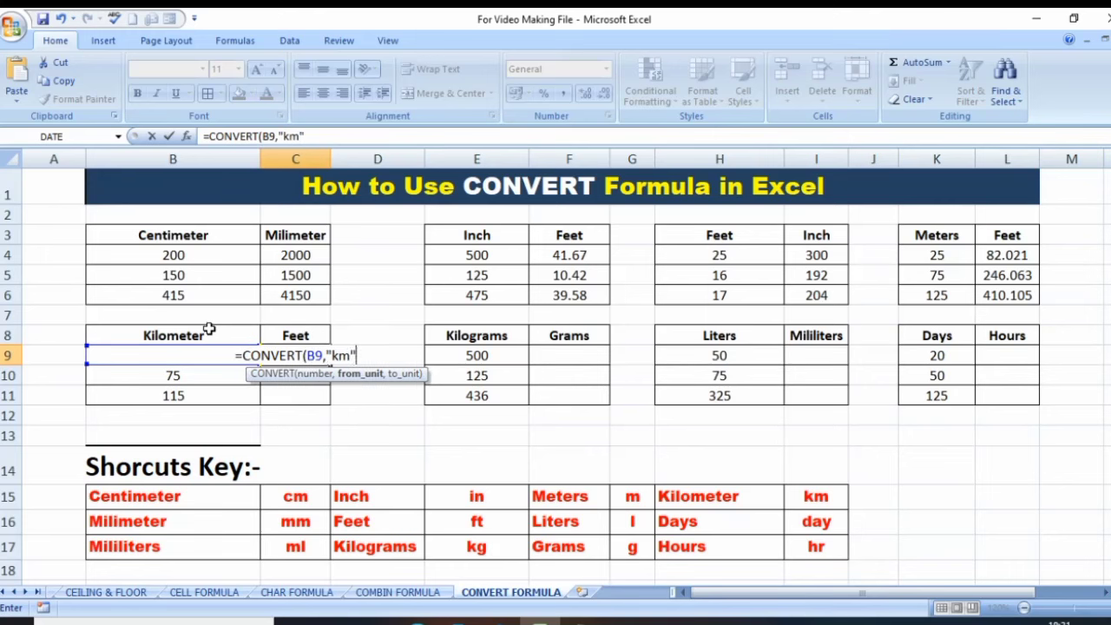
type(",")
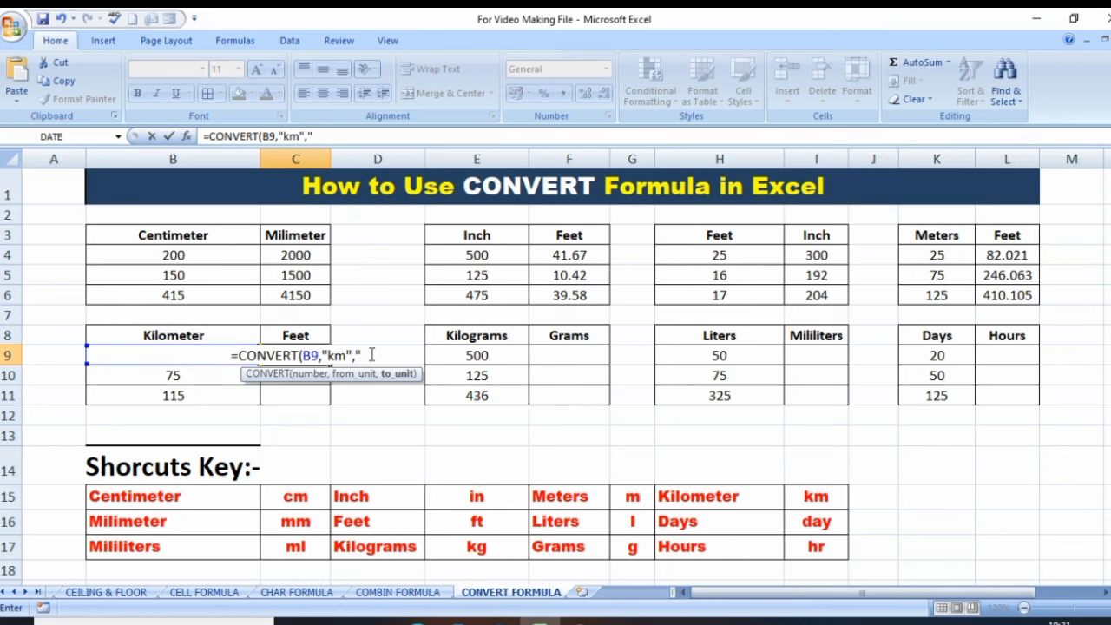
type("ft")
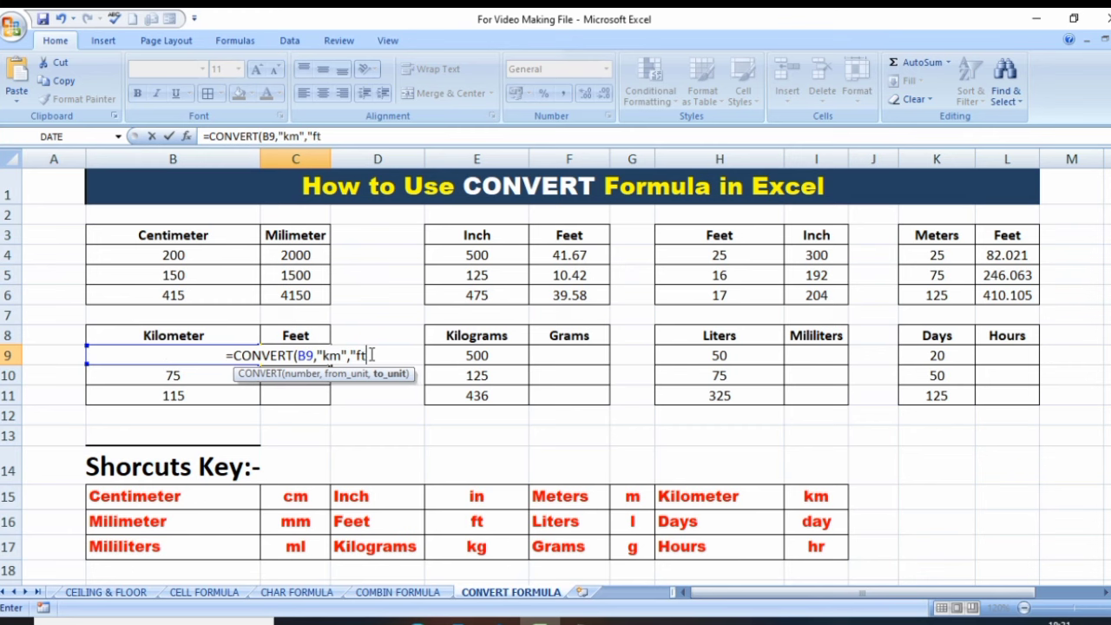
type("\"")
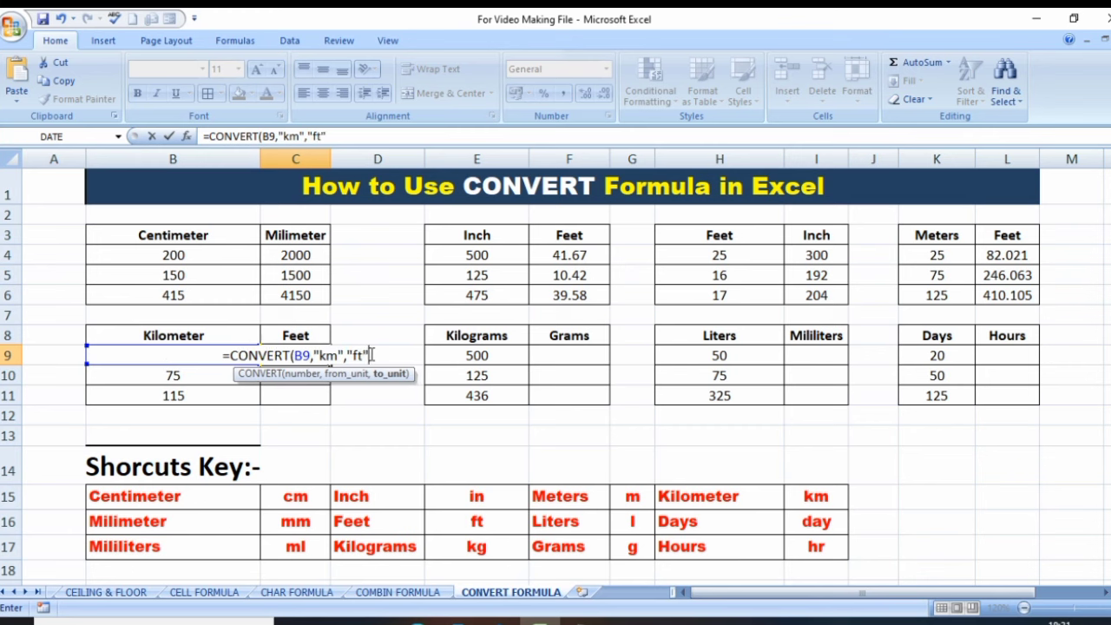
type(")")
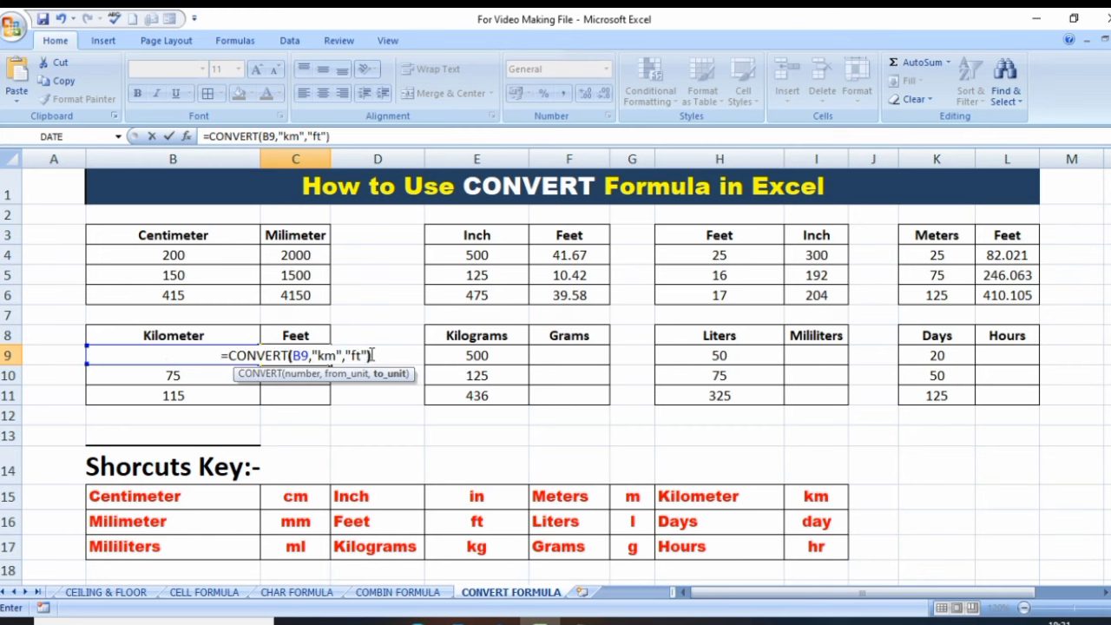
key("Return")
Fill C9 down to C11, giving 170603.7, 246063 and 377296.6
left_click(276, 356)
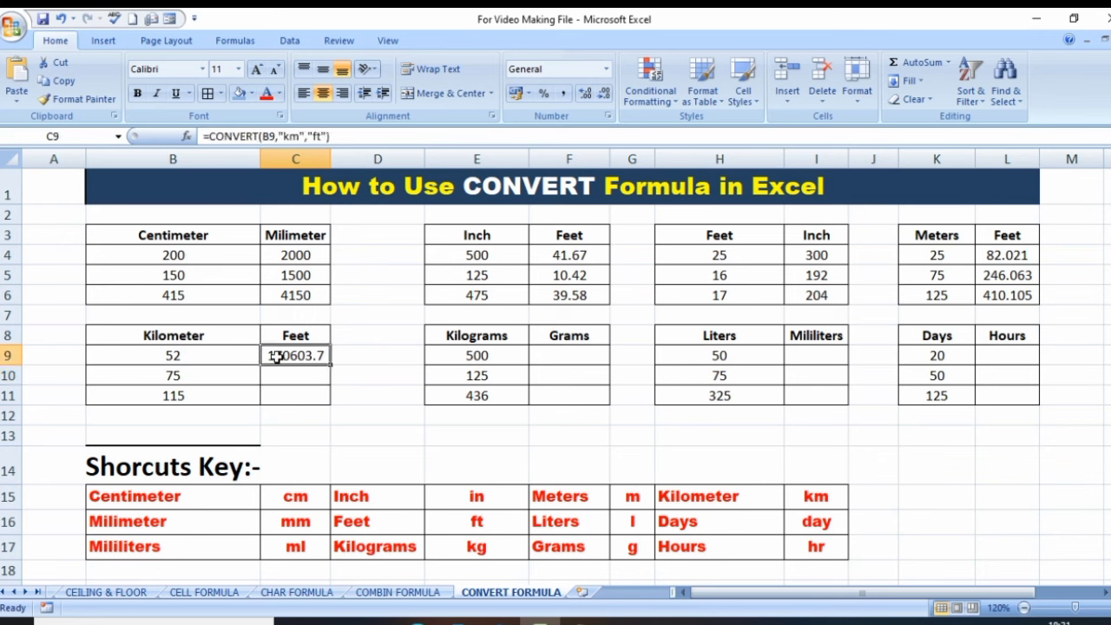
left_click(226, 351)
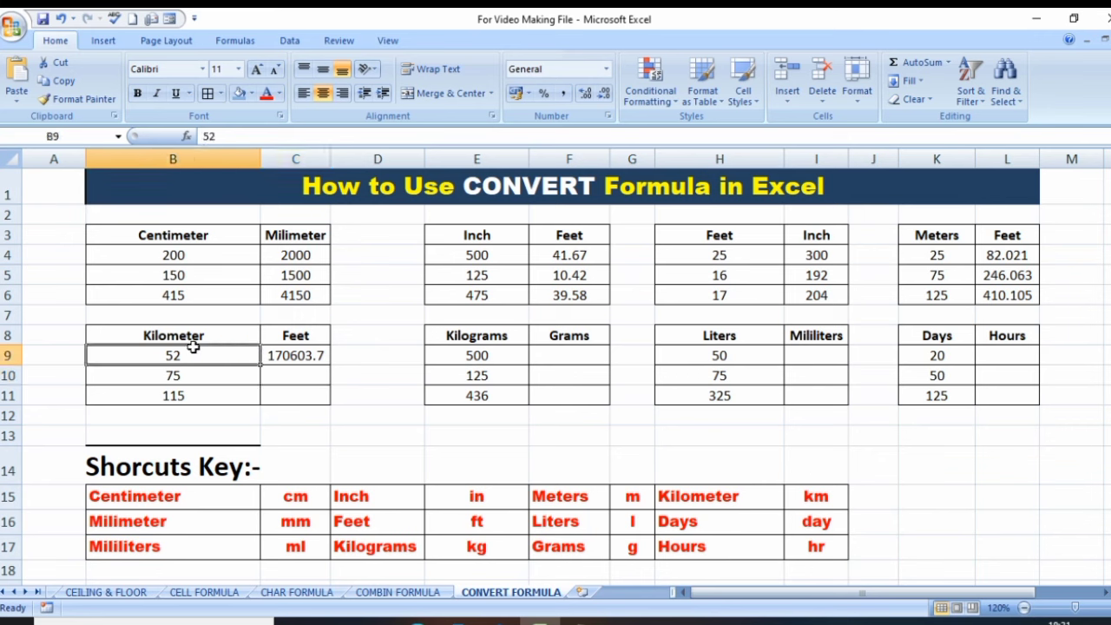
left_click(273, 355)
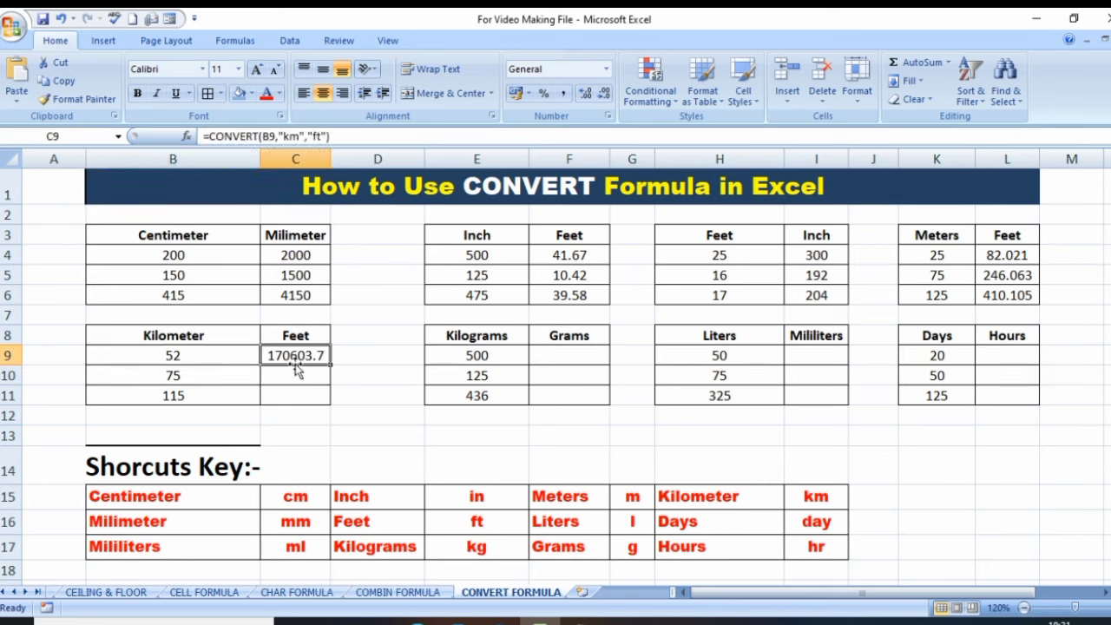
left_click(348, 357)
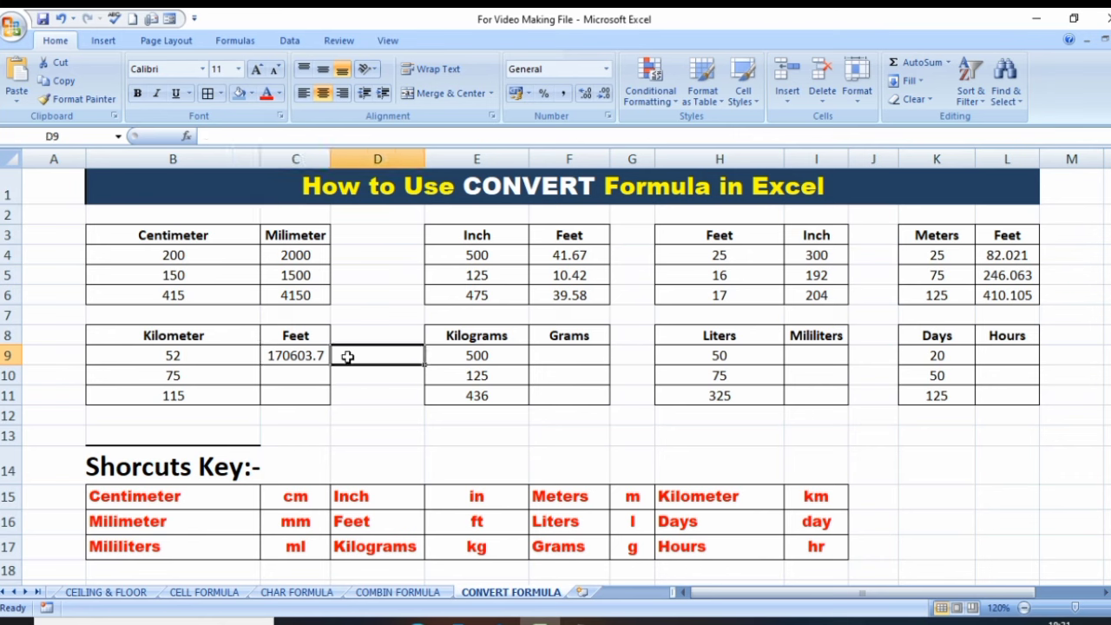
left_click(300, 354)
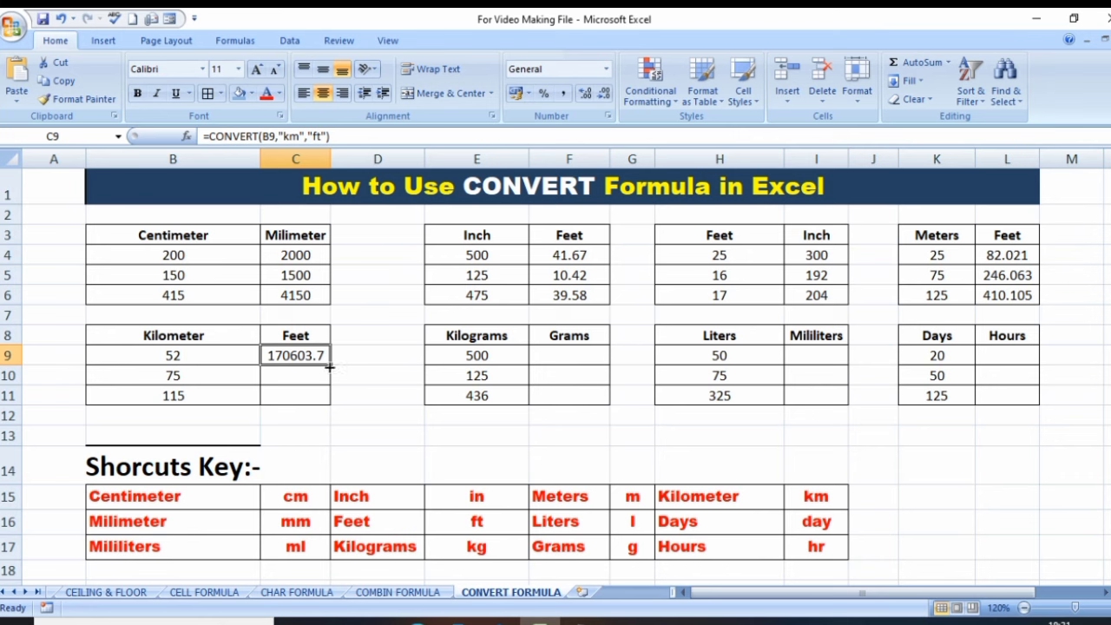
double_click(330, 368)
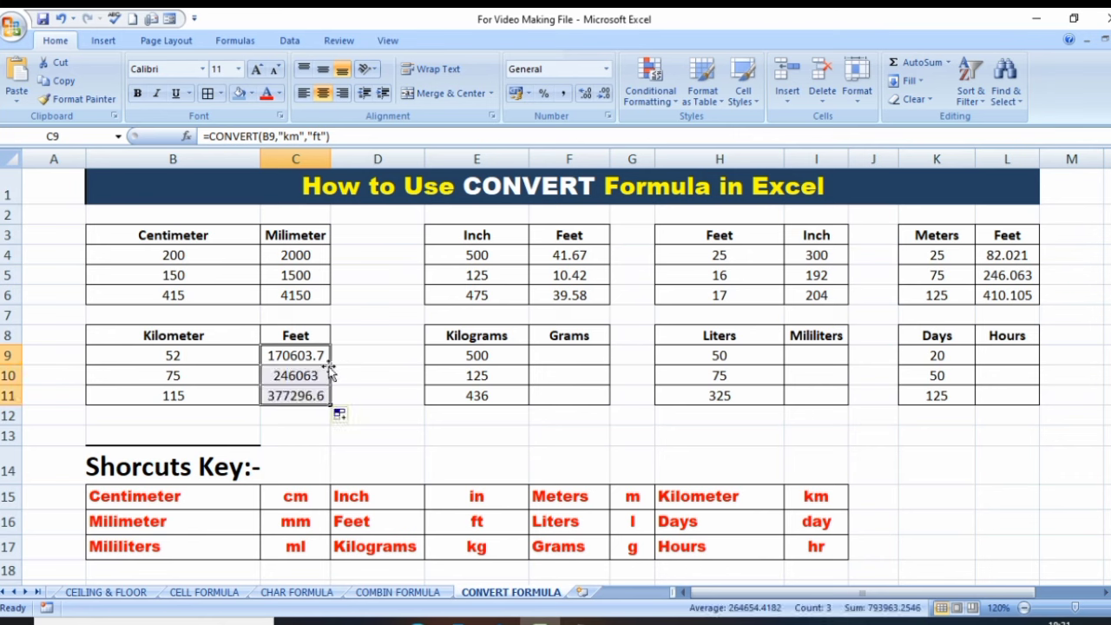
left_click(289, 388)
left_click(304, 361)
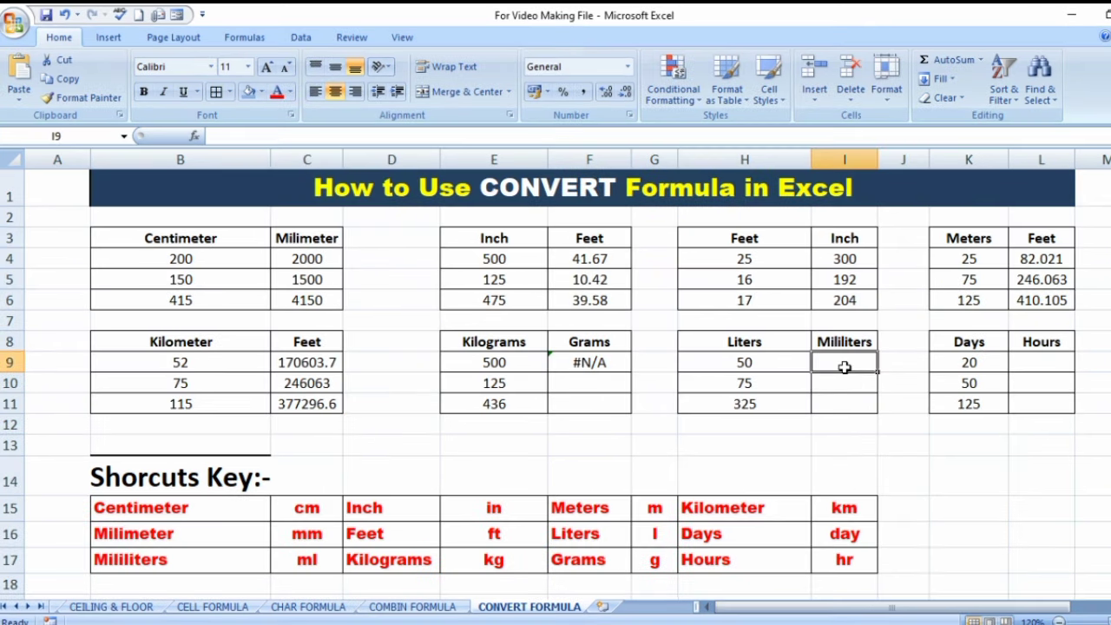
type("=C")
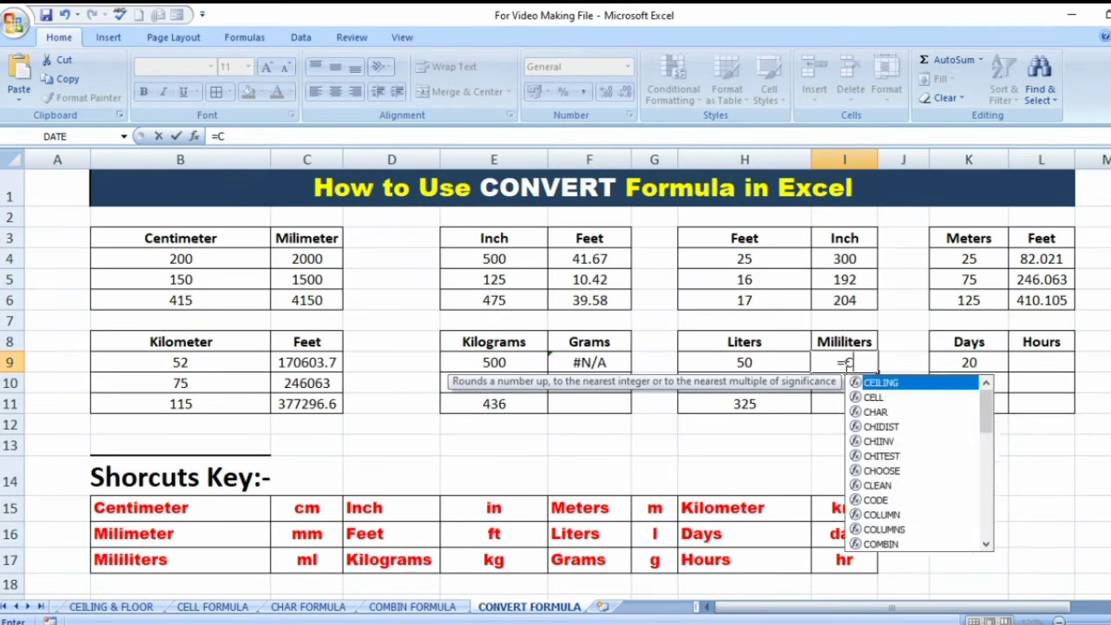
type("ONVERT")
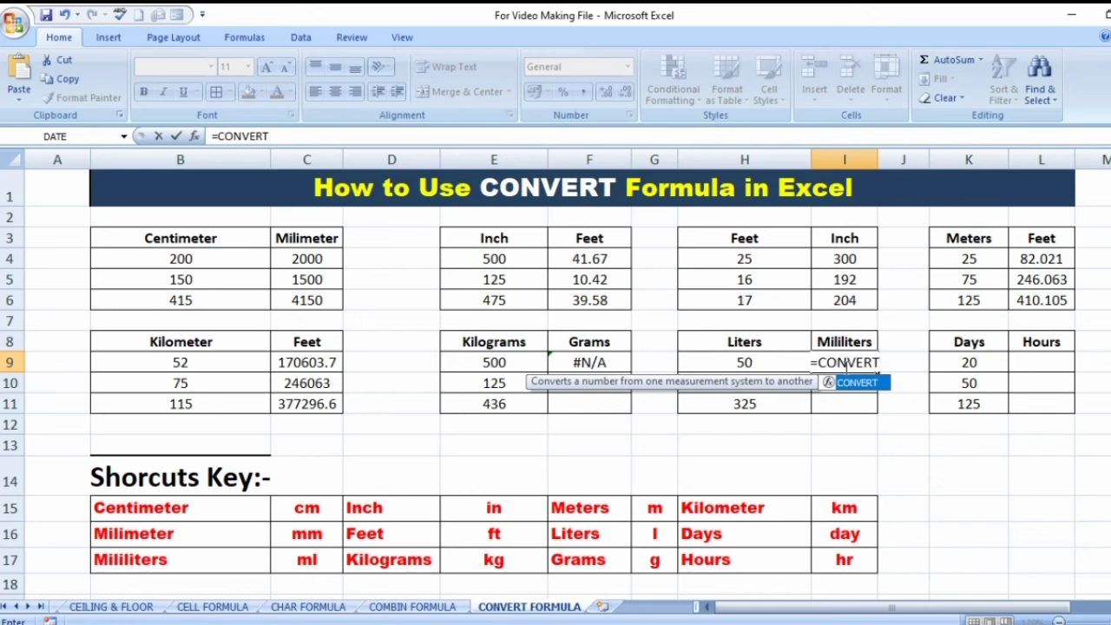
type("(")
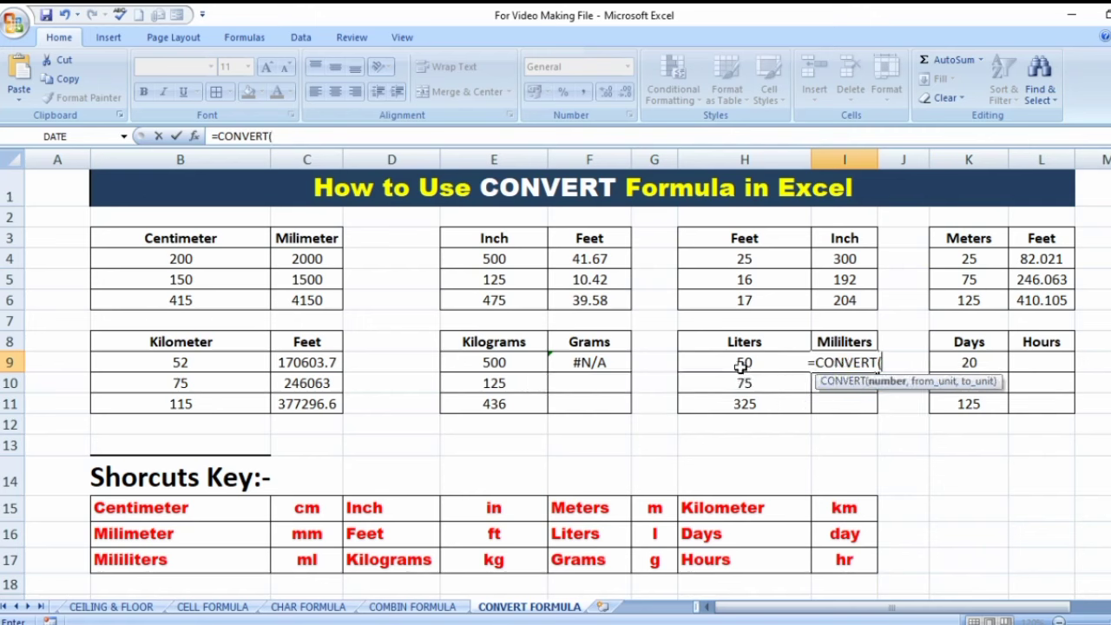
left_click(735, 366)
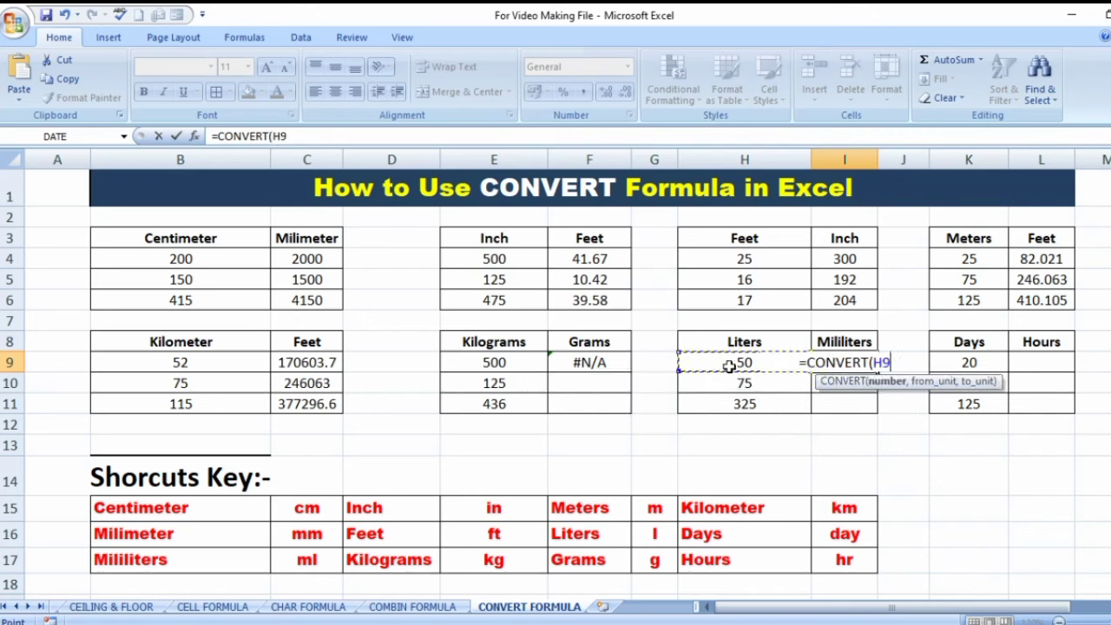
key("Return")
key("Return")
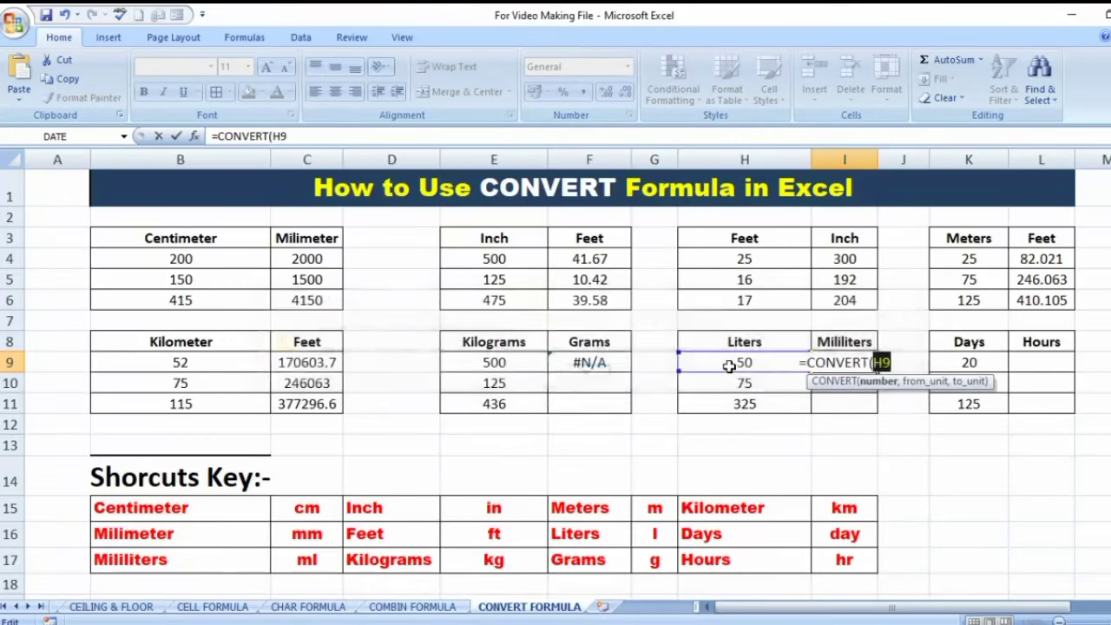
key("shift+Home")
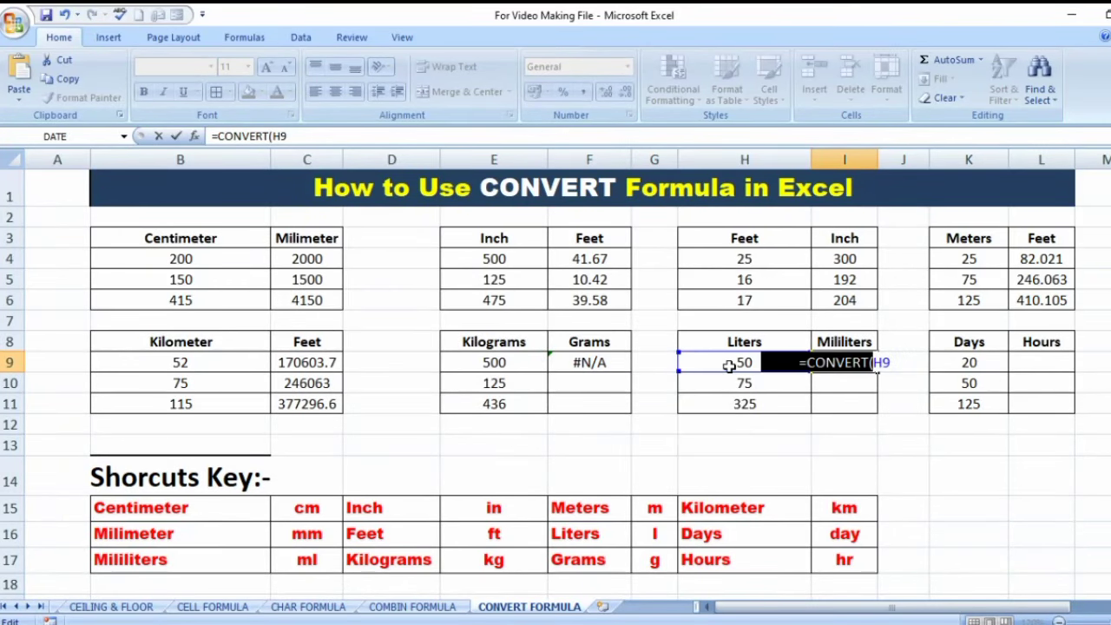
key("Delete")
key("Delete")
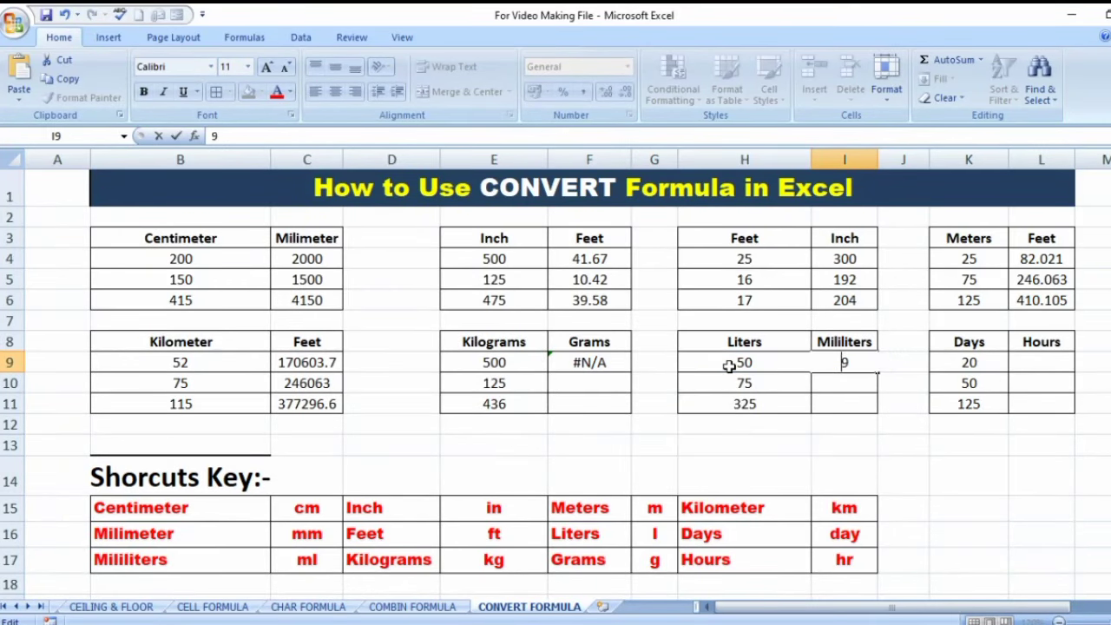
left_click(889, 500)
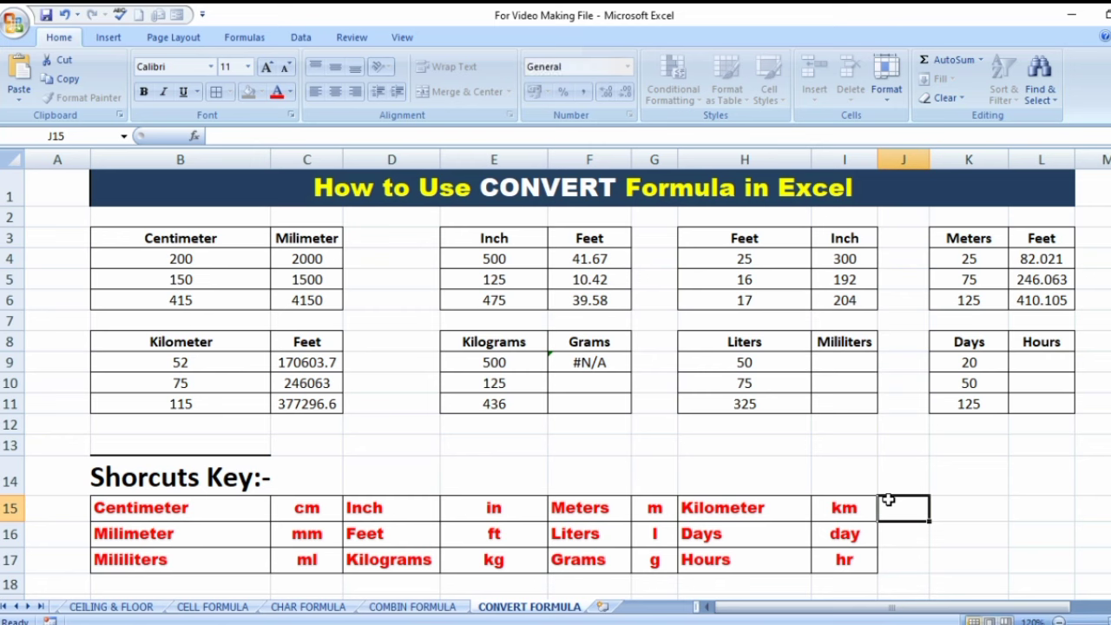
left_click(478, 466)
key("Down")
key("Down")
key("Down")
key("Down")
key("Down")
key("Down")
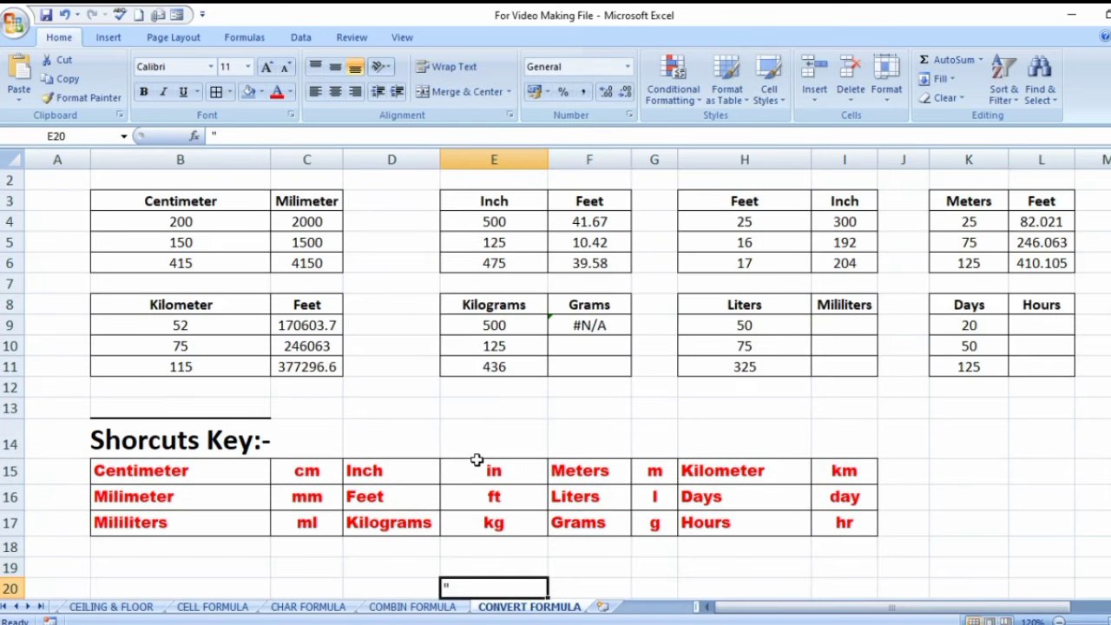
type("\"")
left_click(217, 136)
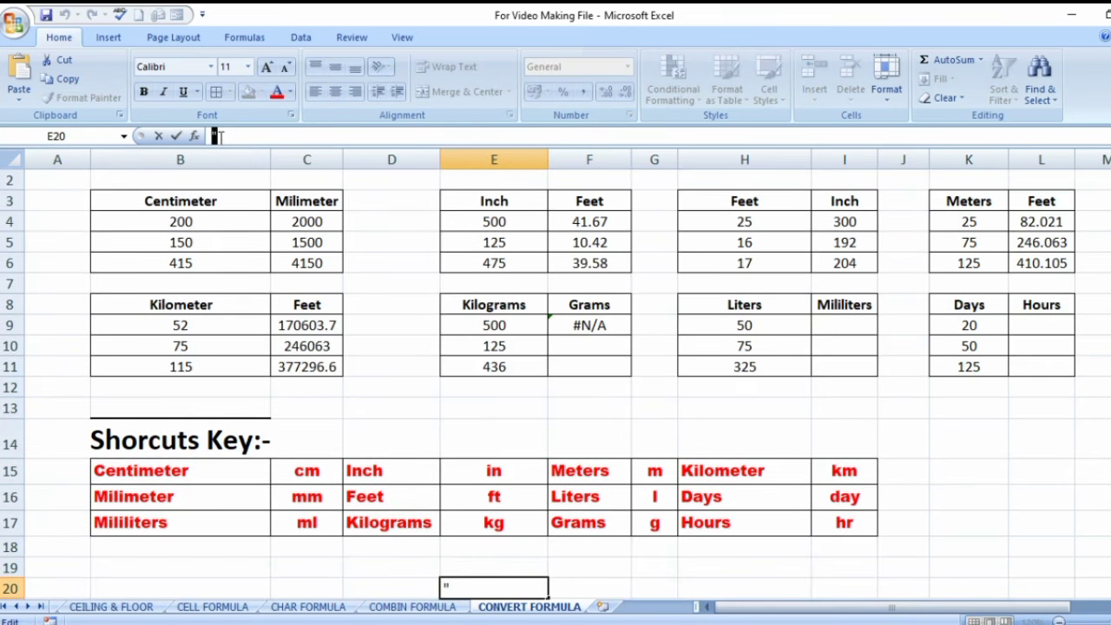
left_click(723, 468)
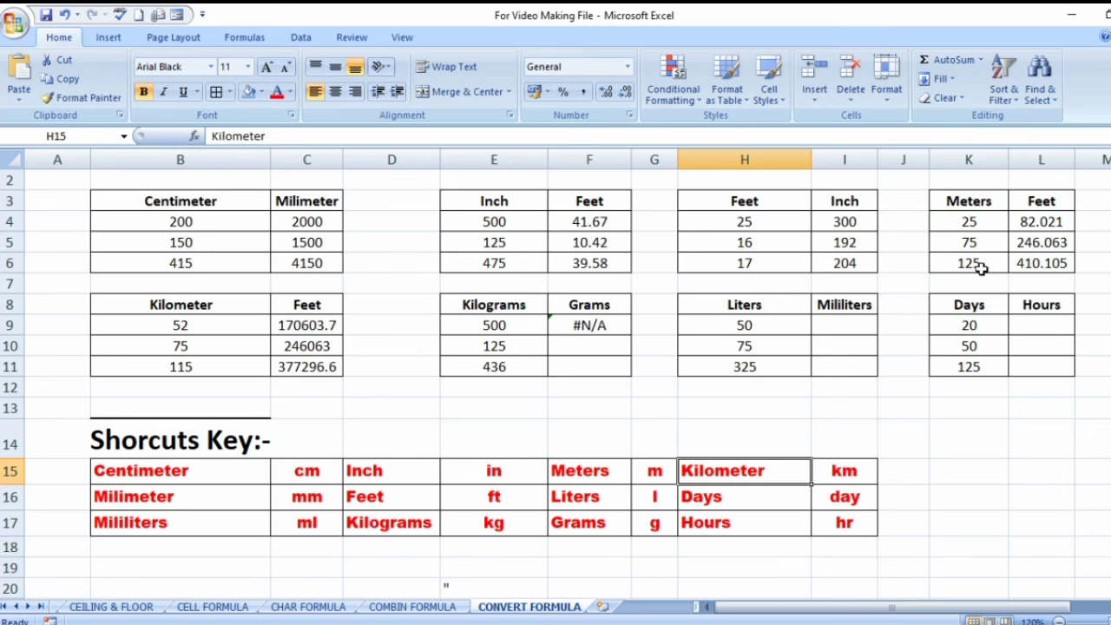
left_click(877, 325)
key("Up")
key("Up")
key("Up")
key("Up")
key("Up")
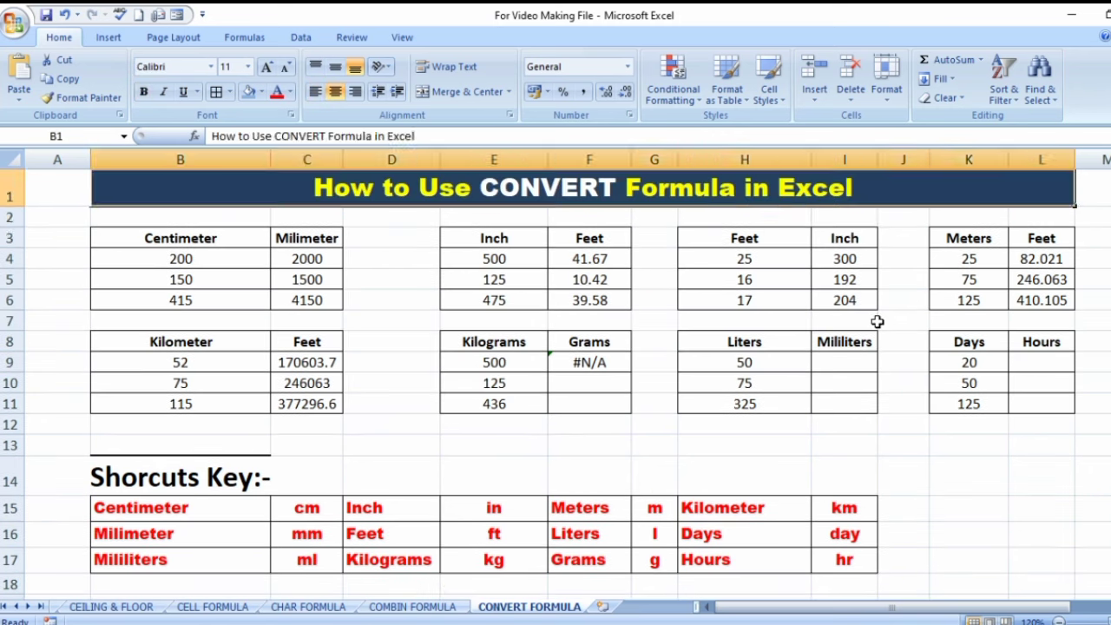
key("Down")
key("Down")
key("Down")
key("Down")
key("Down")
key("Down")
key("Down")
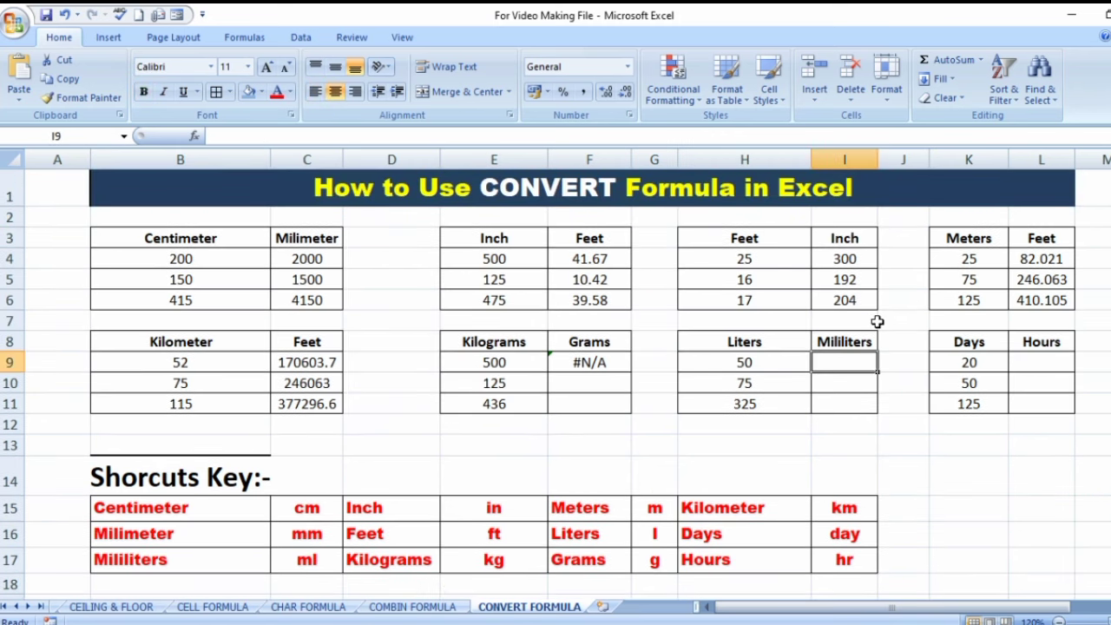
Enter =CONVERT(H9,"l","ml") in I9 for liters to milliliters
type("=CONVE")
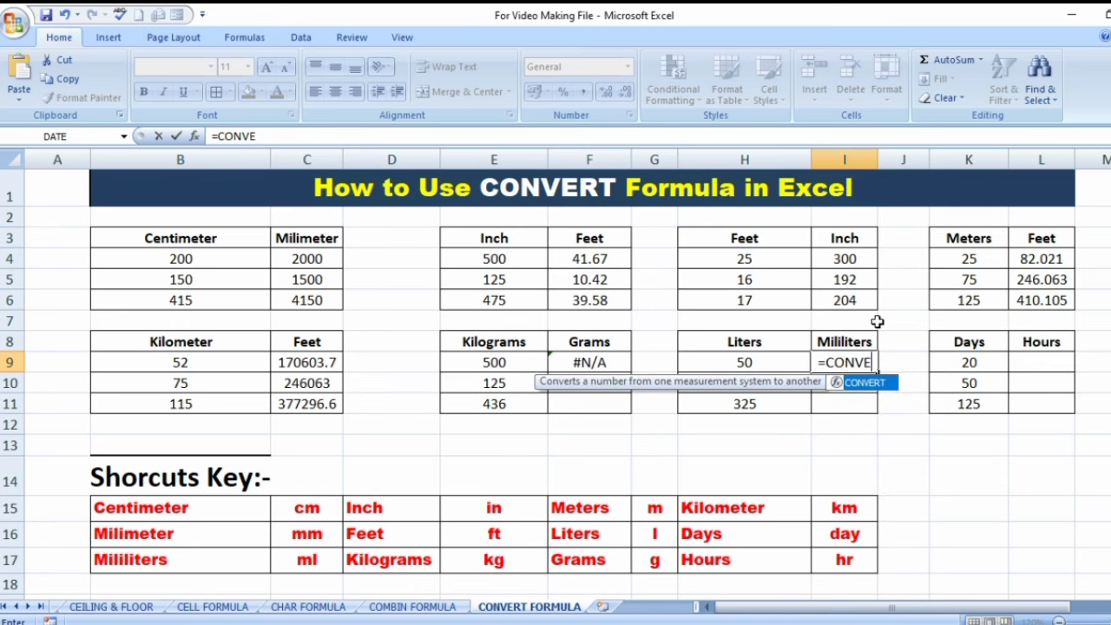
type("R")
double_click(855, 383)
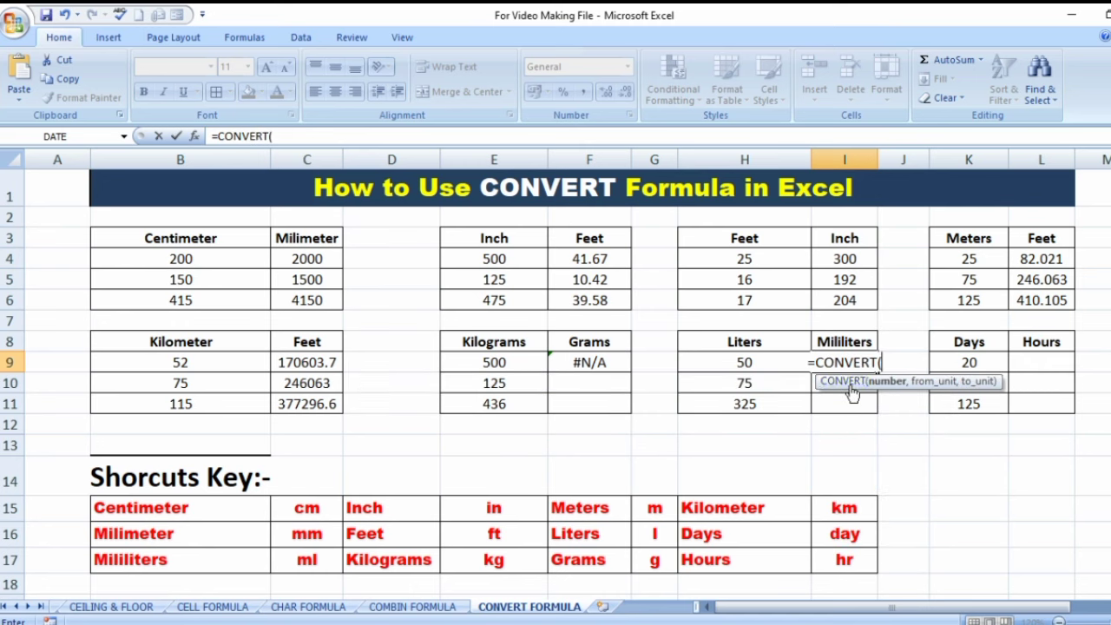
left_click(734, 365)
type(",")
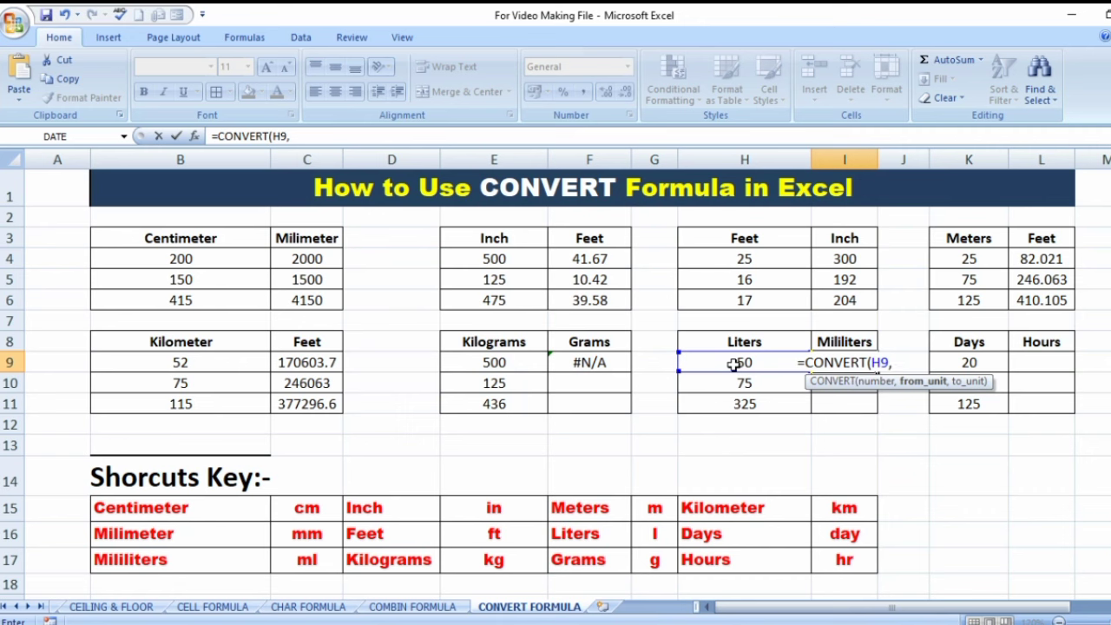
type("\"")
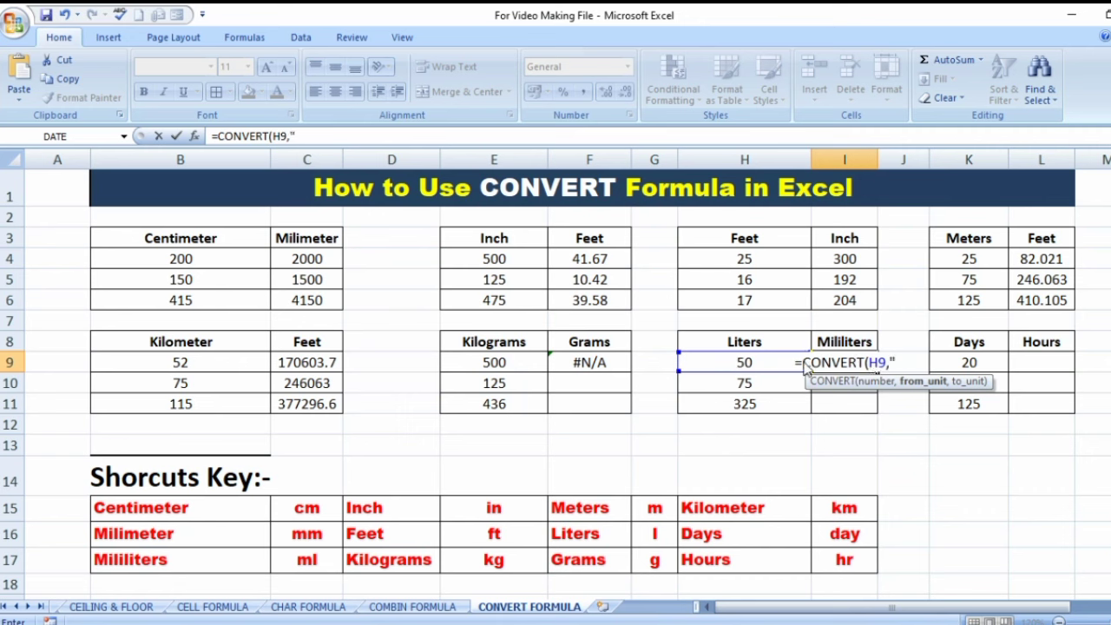
type("l")
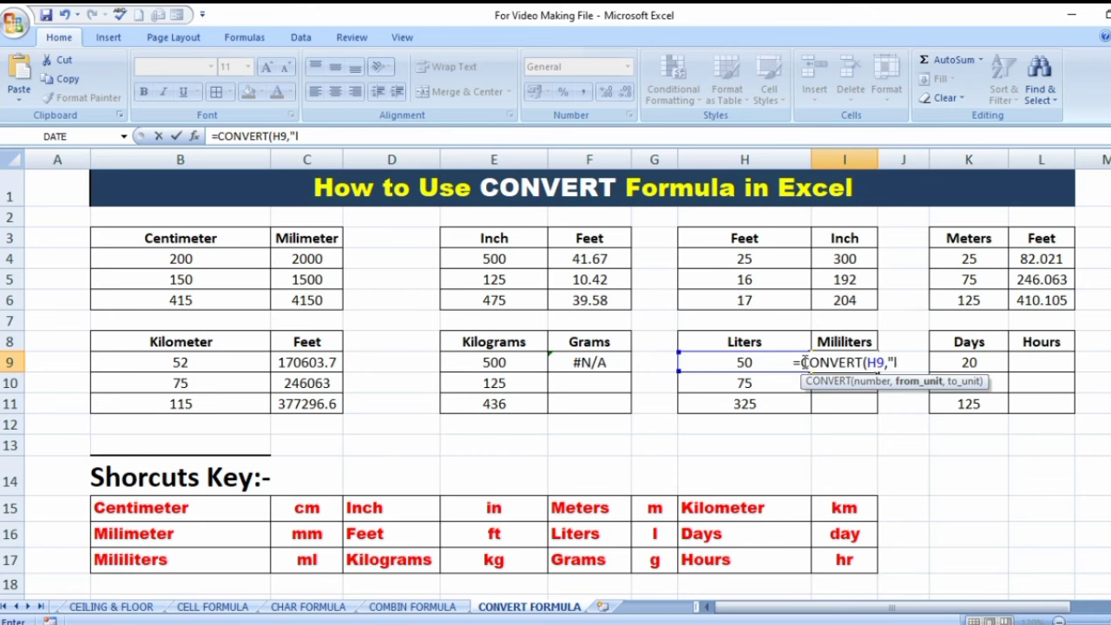
type("\",")
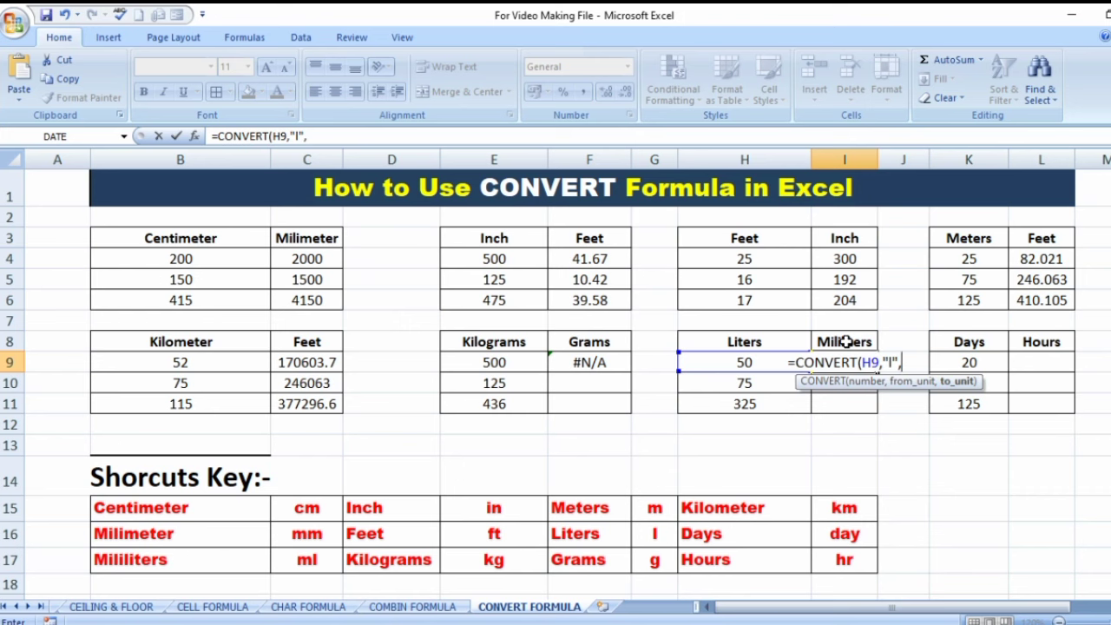
type("\"")
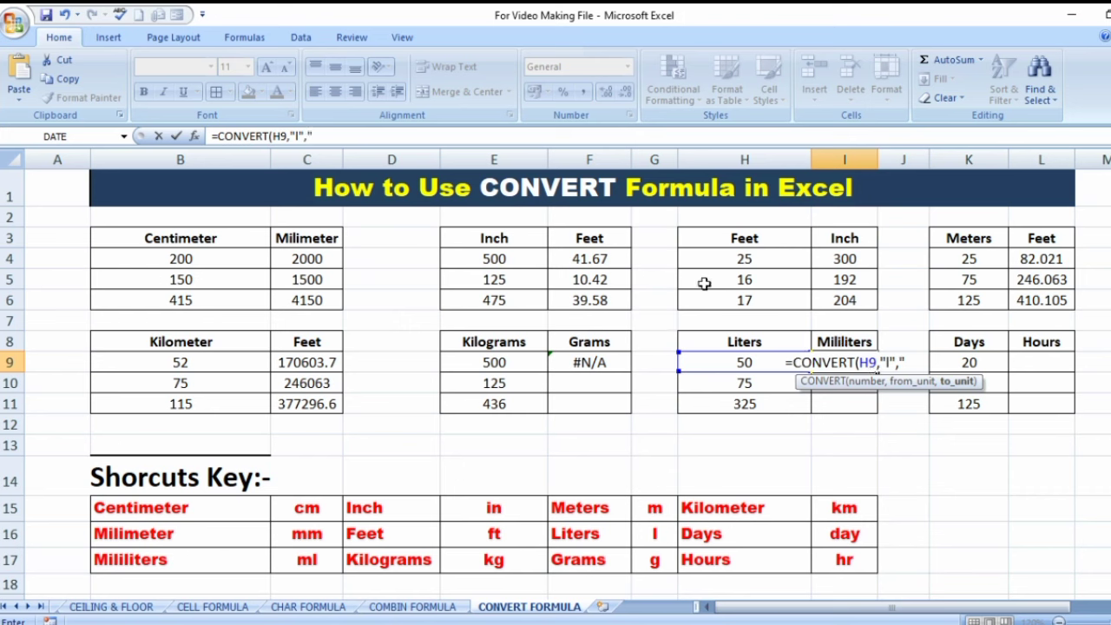
type("ml\"")
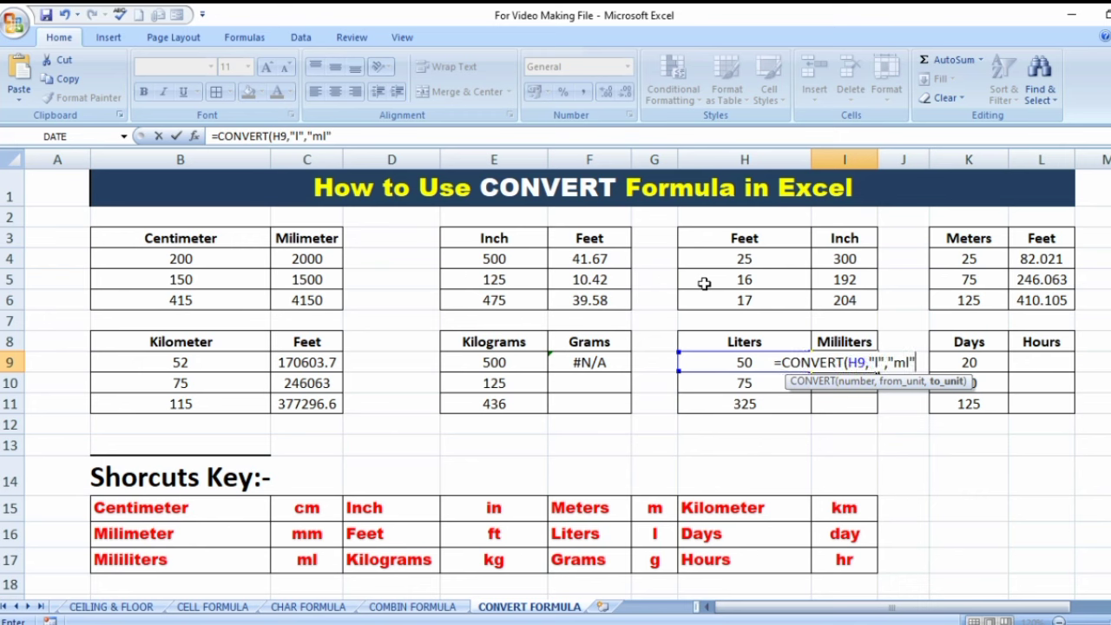
type(")")
key("Return")
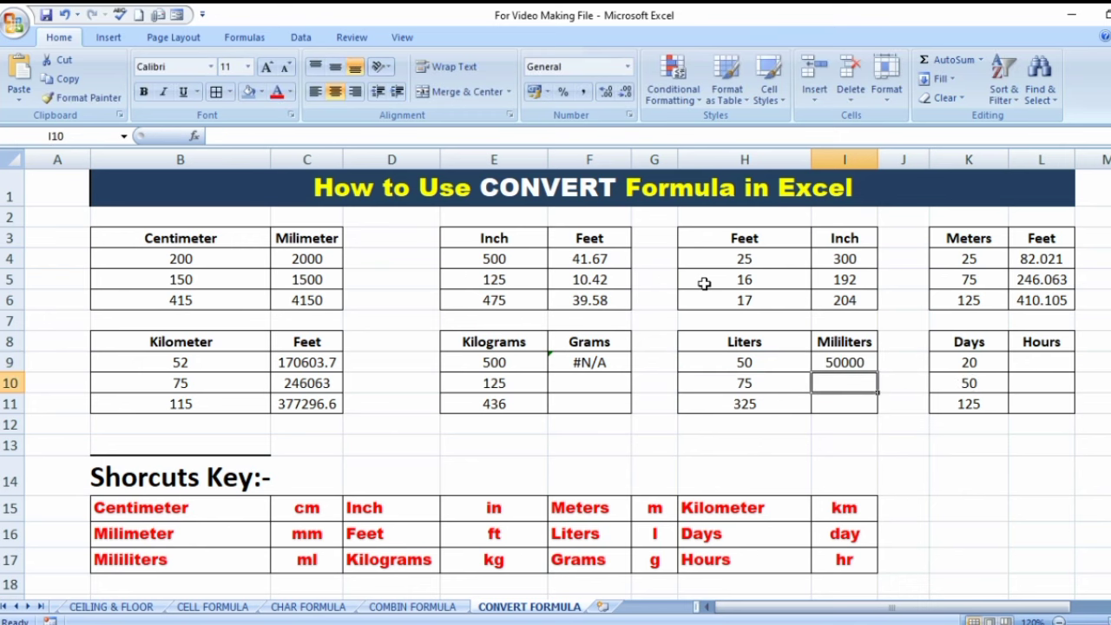
Fill I9 down to I11, showing 50000, 75000 and 325000
left_click(858, 362)
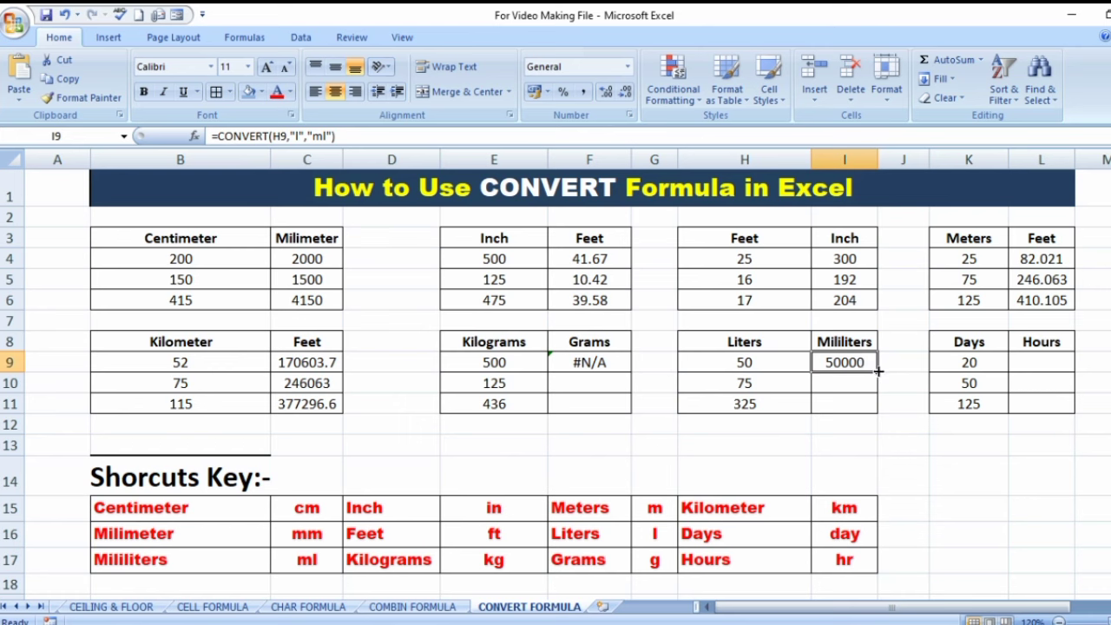
double_click(879, 371)
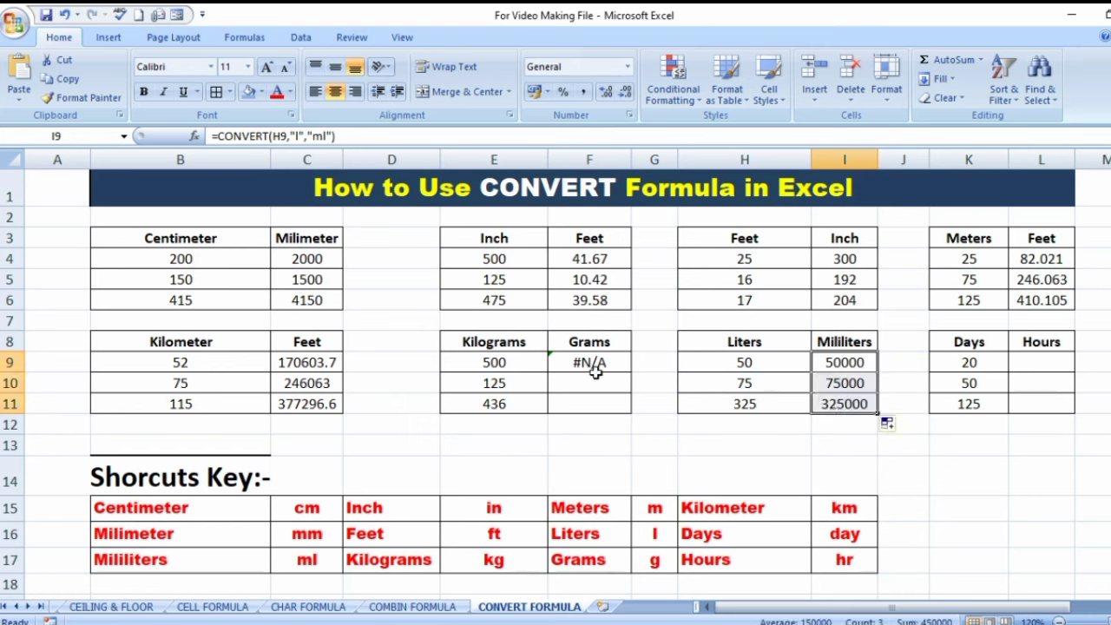
left_click(967, 369)
left_click(874, 371)
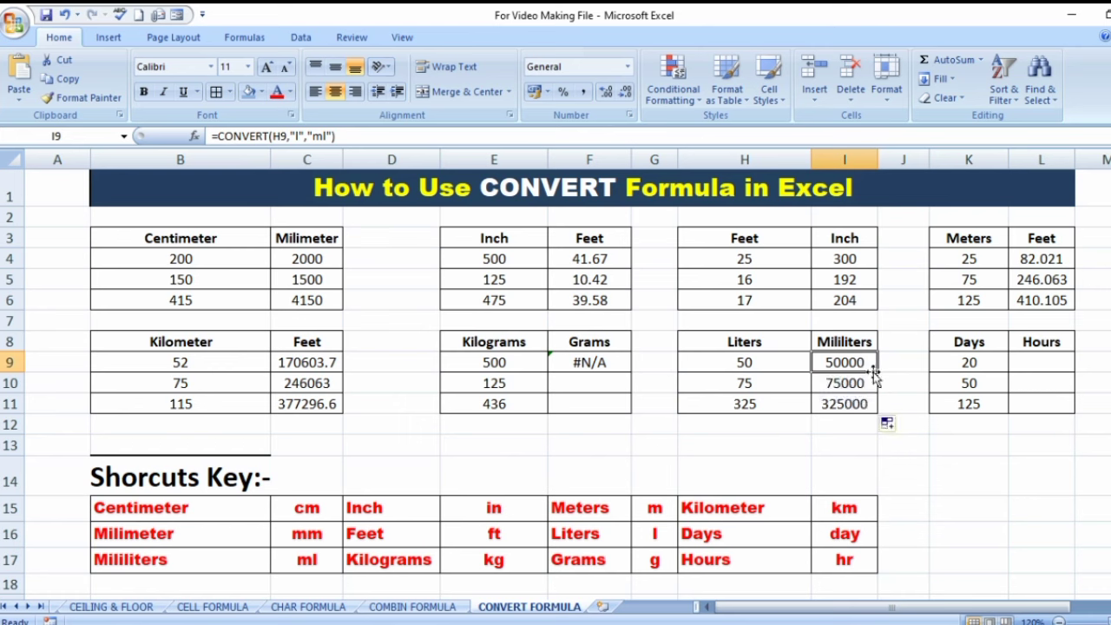
left_click(1041, 363)
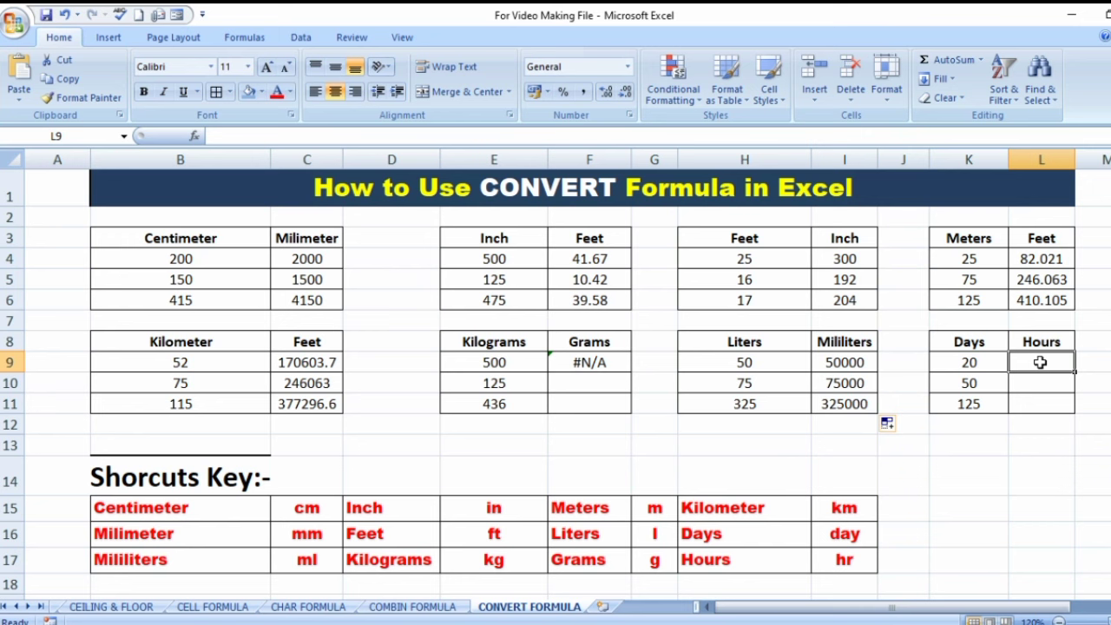
type("=")
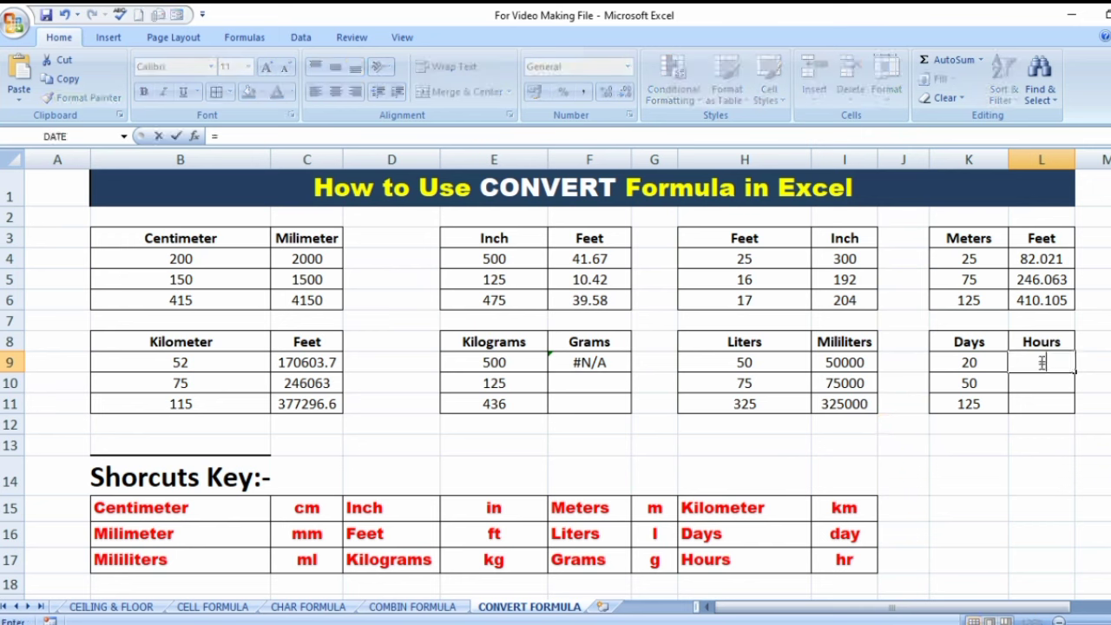
type("con")
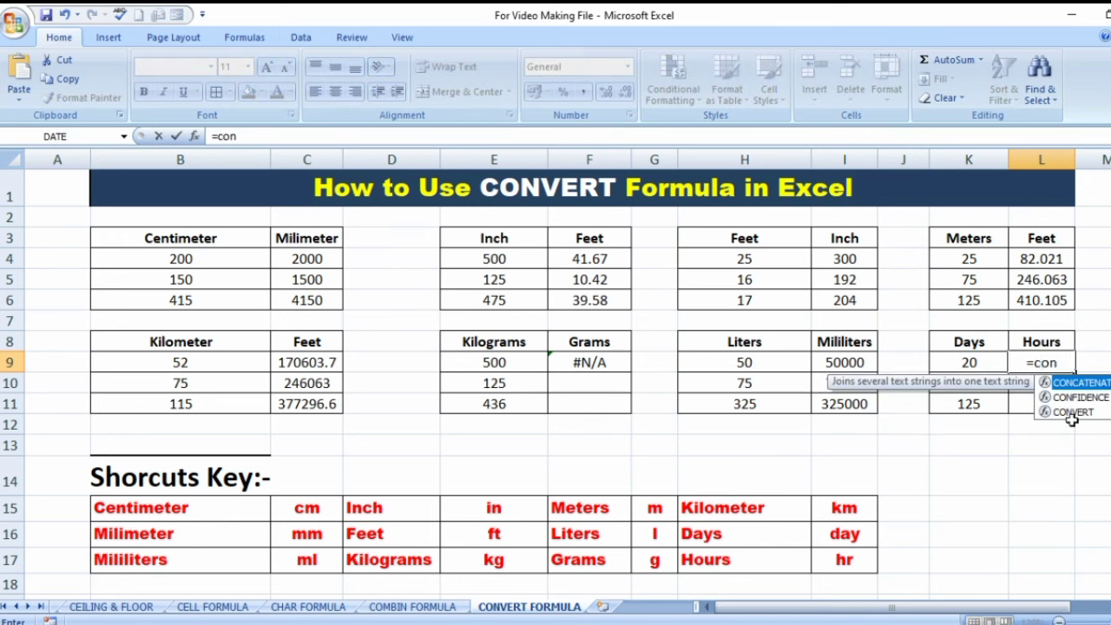
double_click(1068, 413)
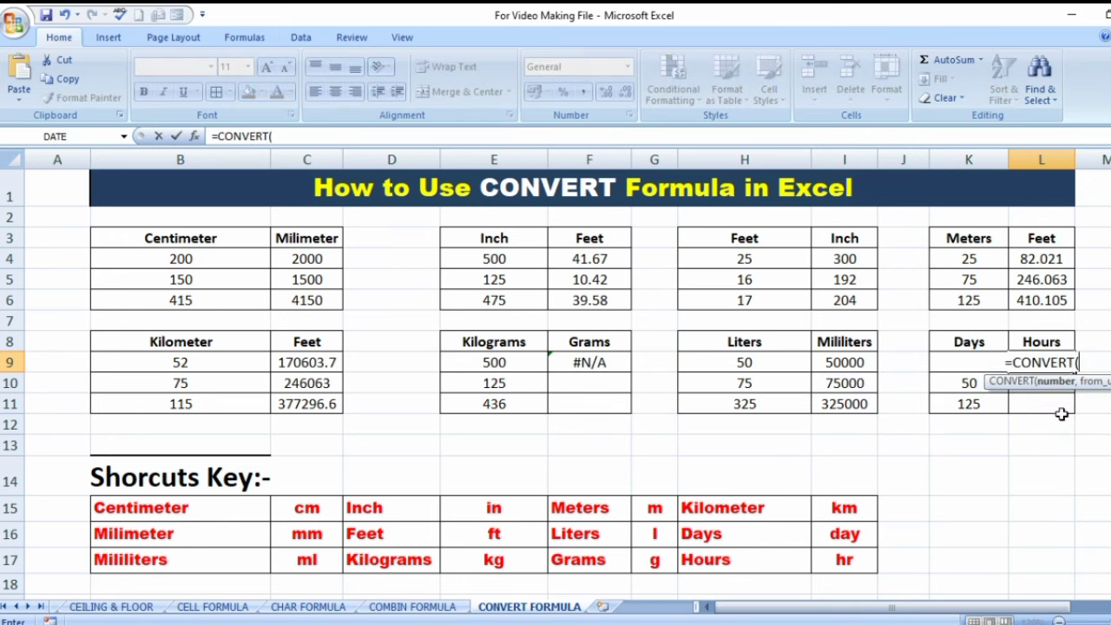
key("Home")
left_click(936, 363)
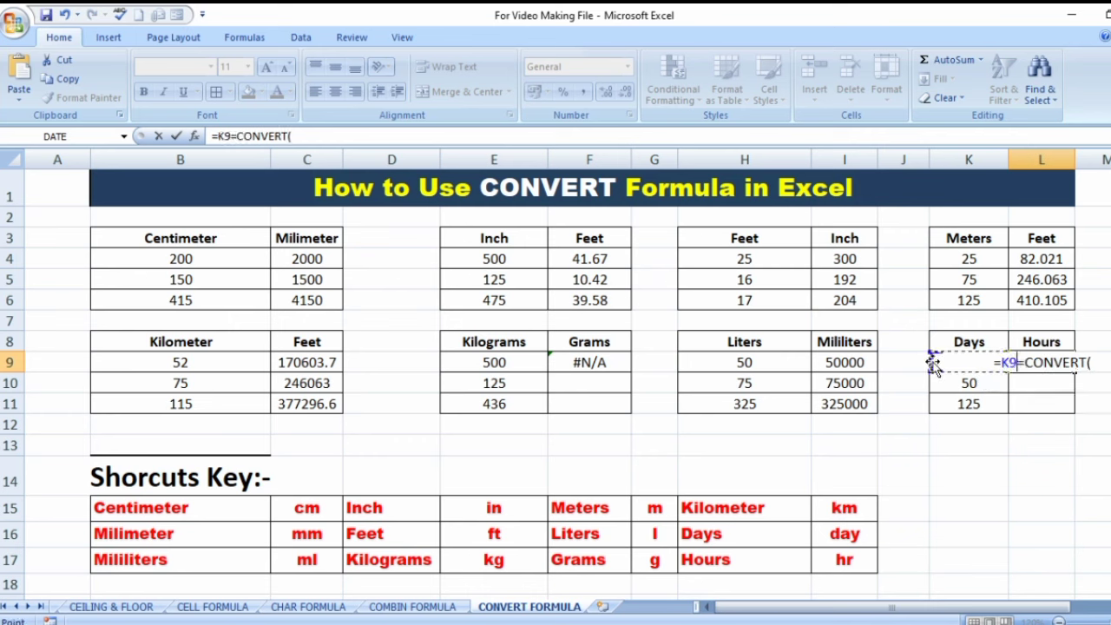
type(",")
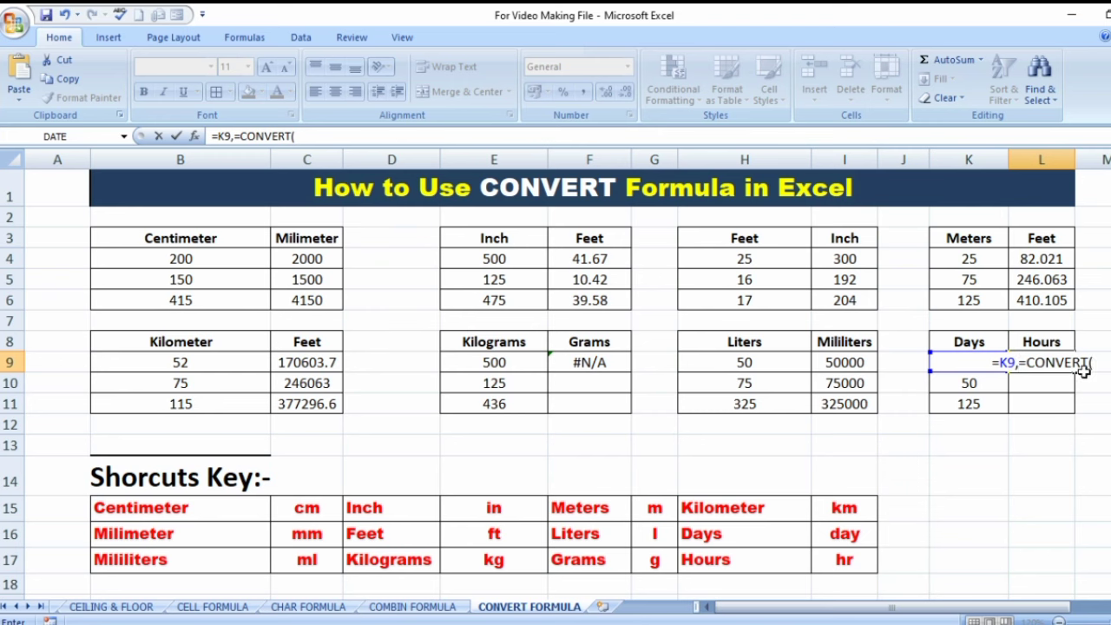
left_click_drag(1084, 371, 964, 365)
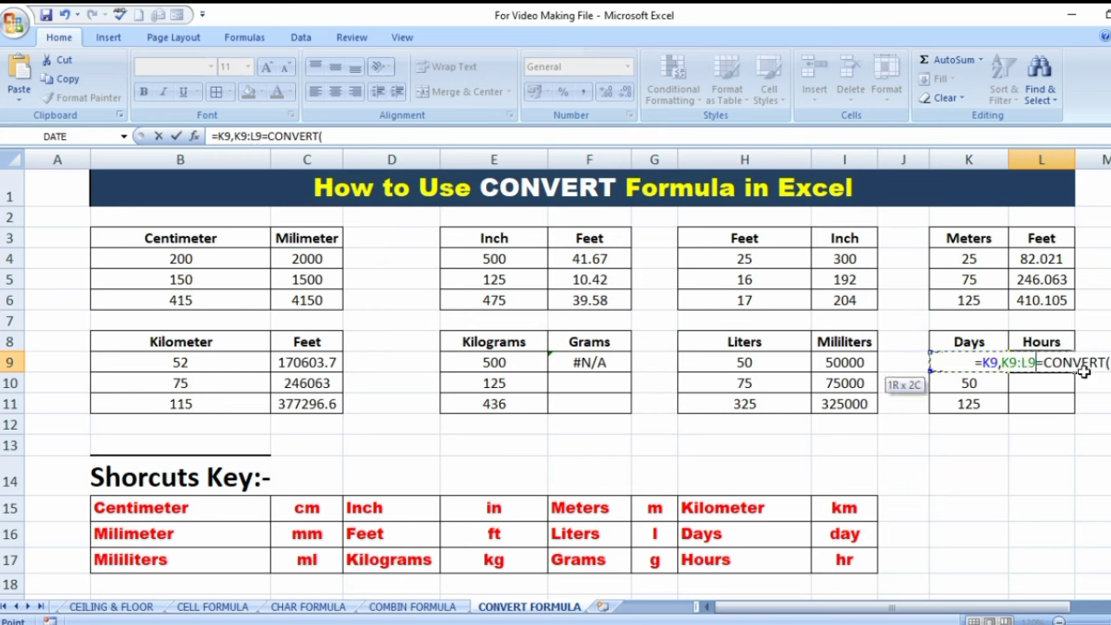
key("Return")
key("Return")
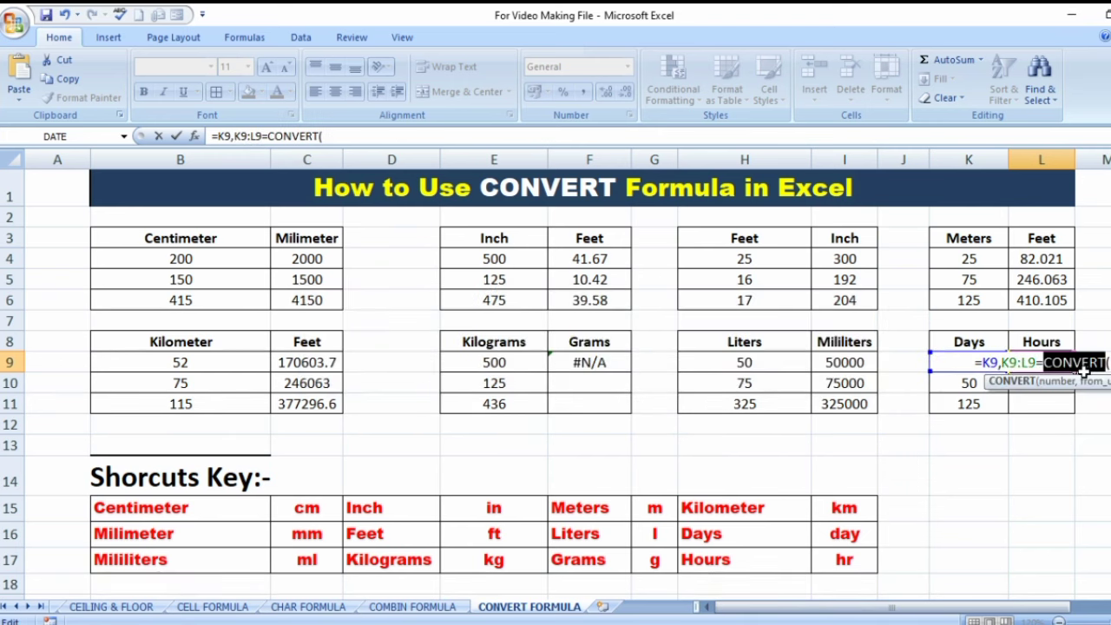
key("BackSpace")
key("BackSpace")
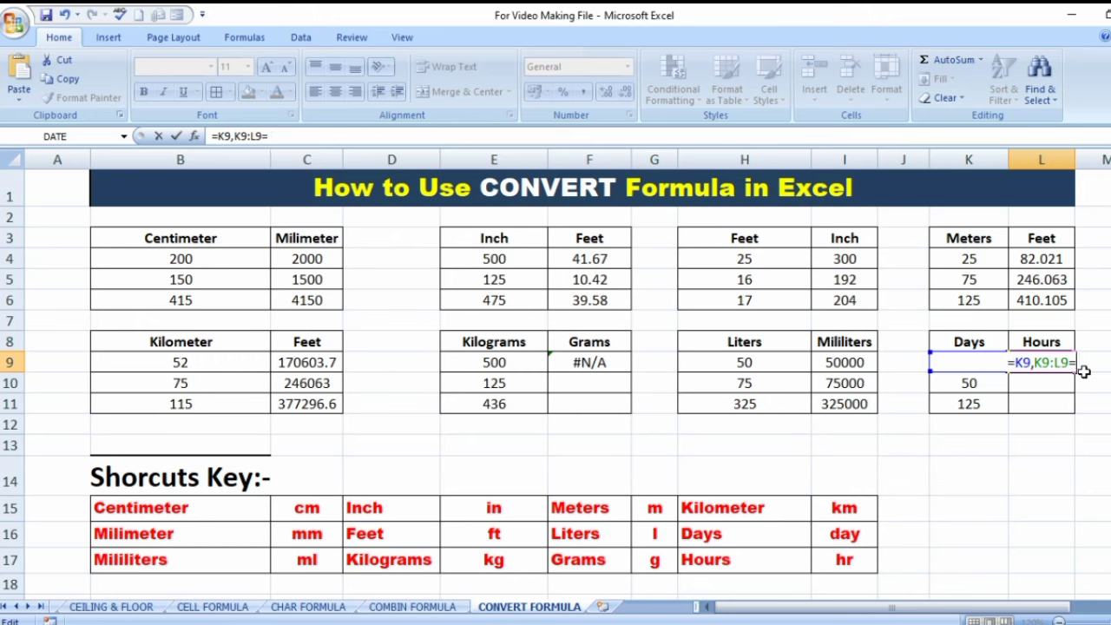
key("shift+Home")
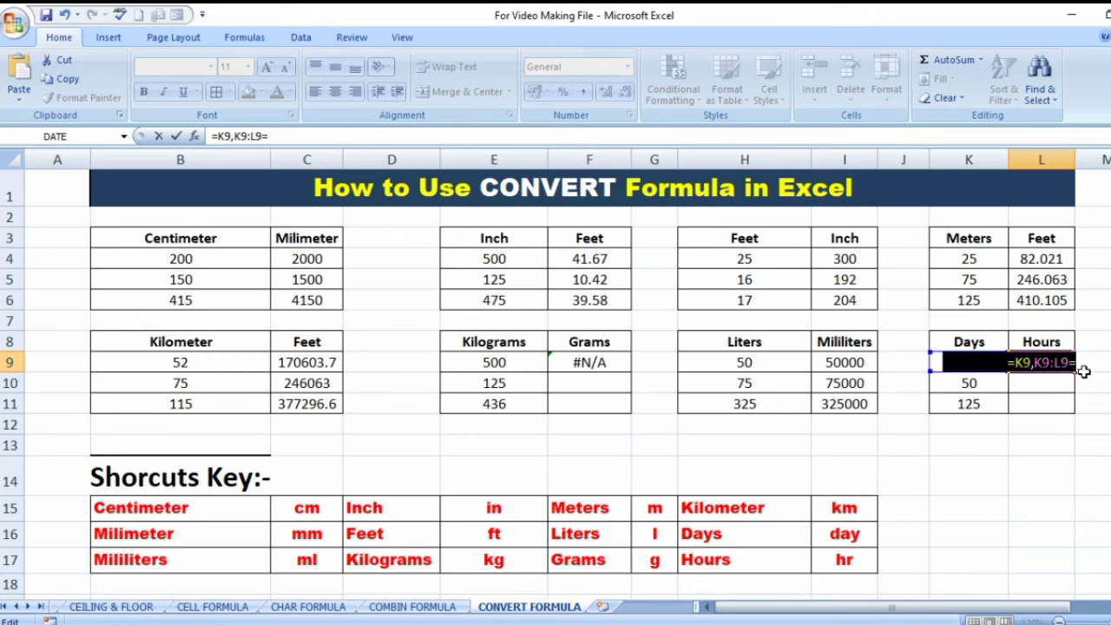
key("BackSpace")
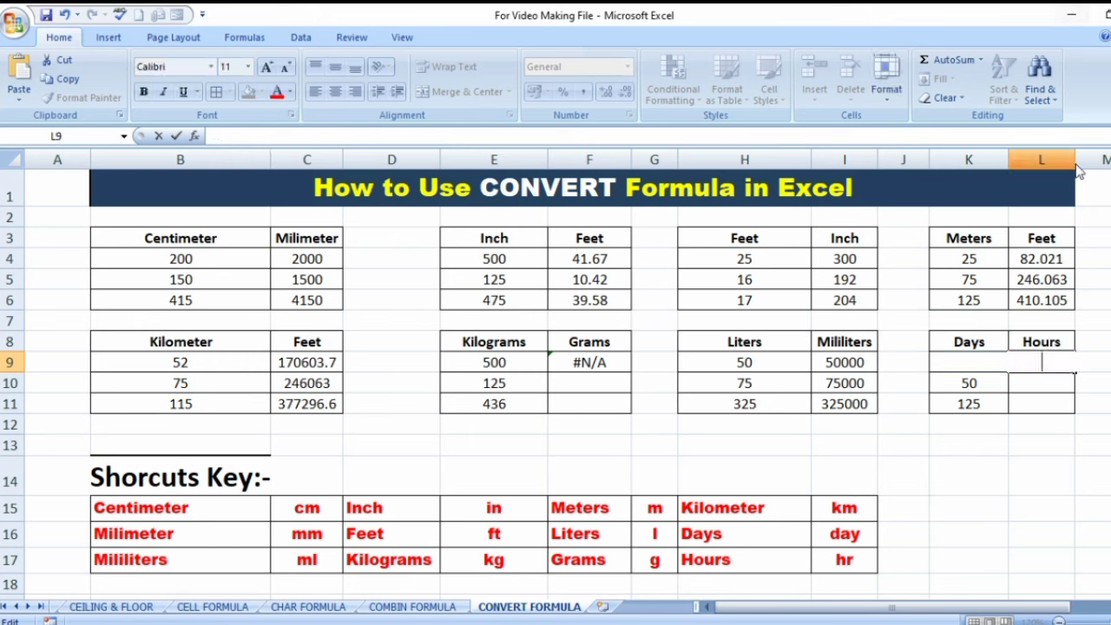
left_click(1096, 259)
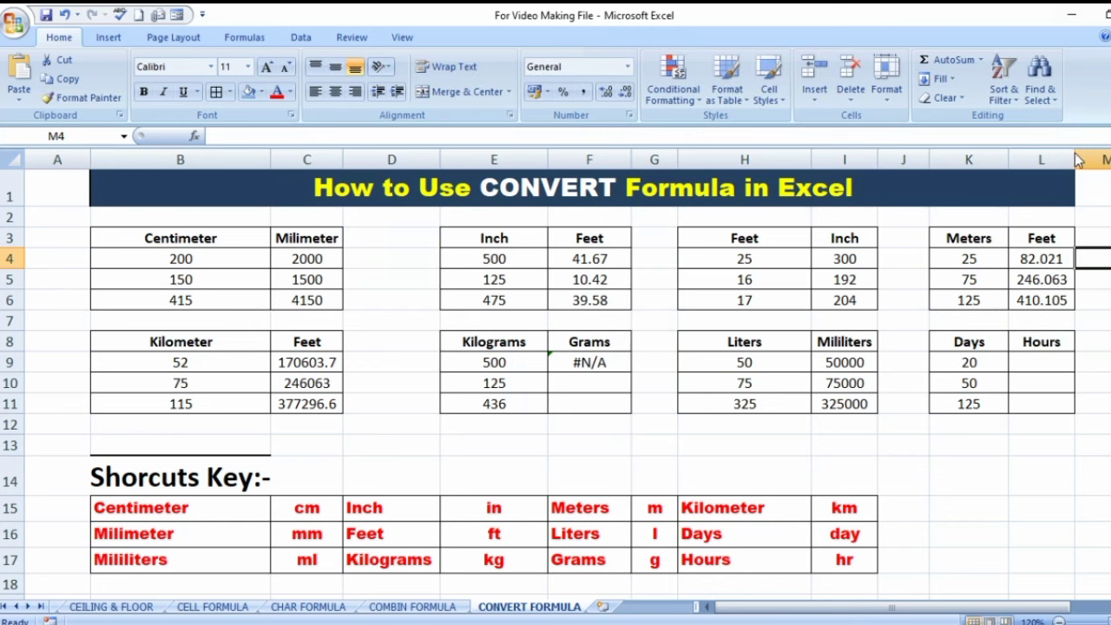
Widen column L and enter a days-to-hours CONVERT formula in L9 referencing K9
left_click_drag(1075, 153, 1110, 155)
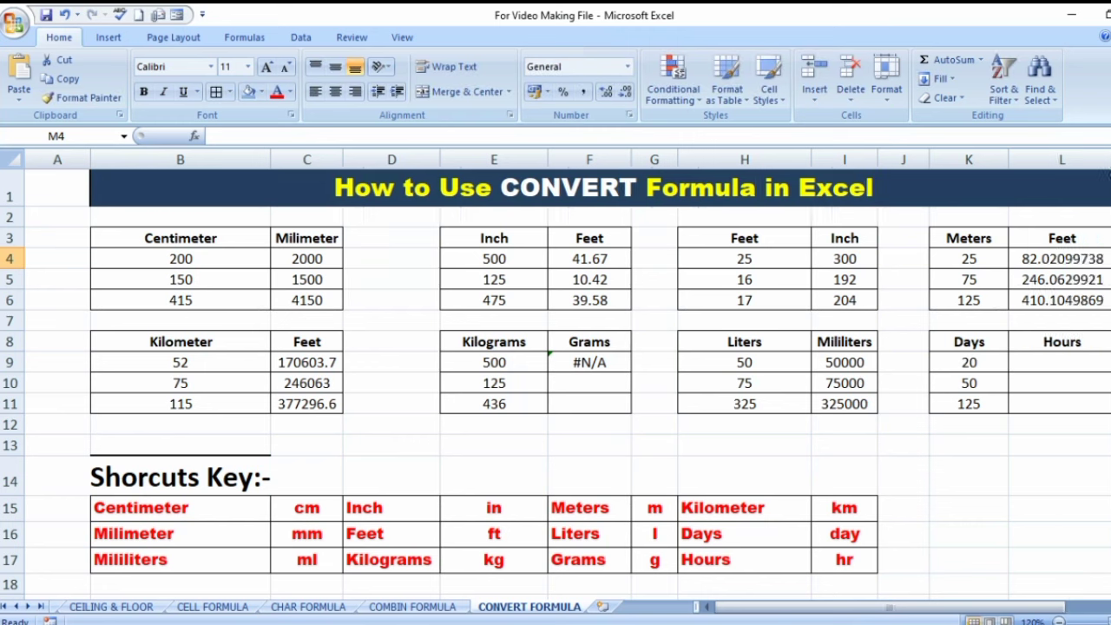
left_click(1062, 363)
type("=")
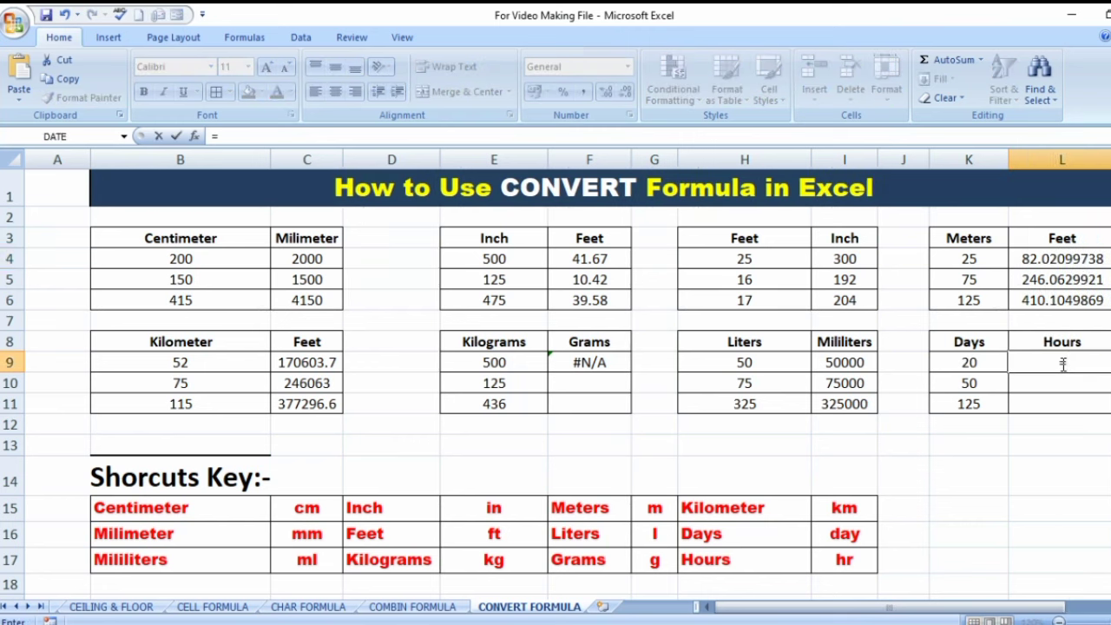
type("convert")
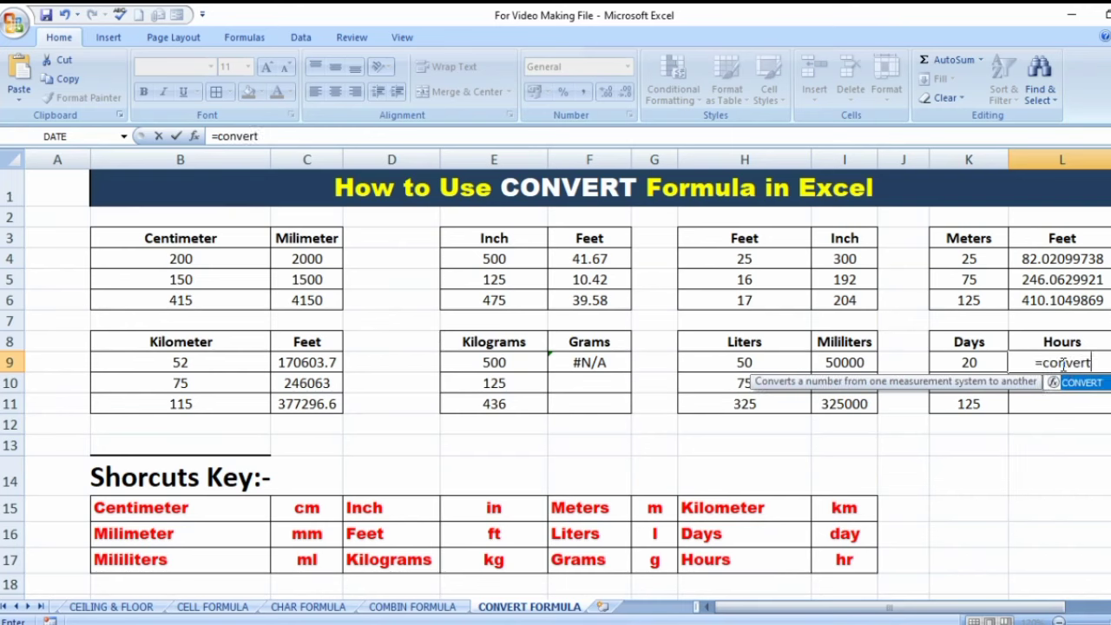
double_click(1067, 394)
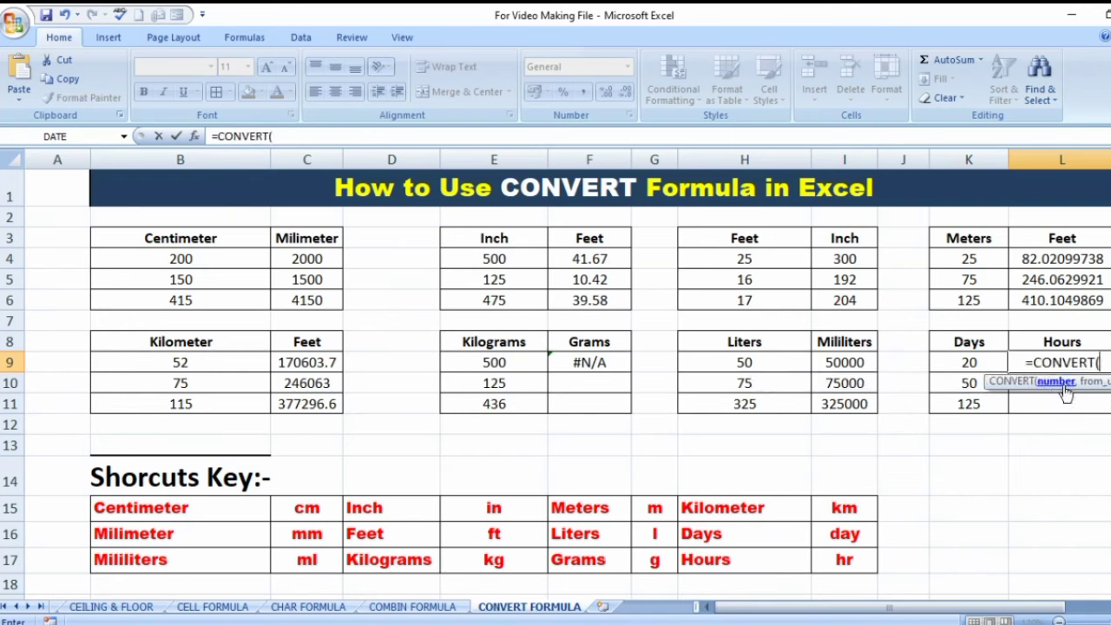
left_click(976, 363)
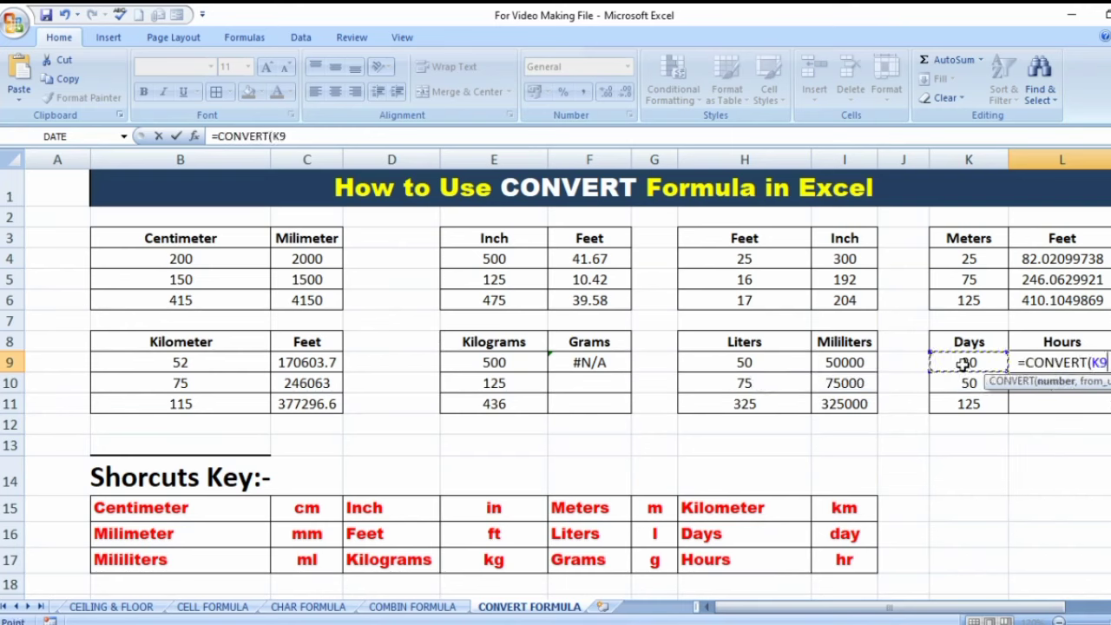
type(",")
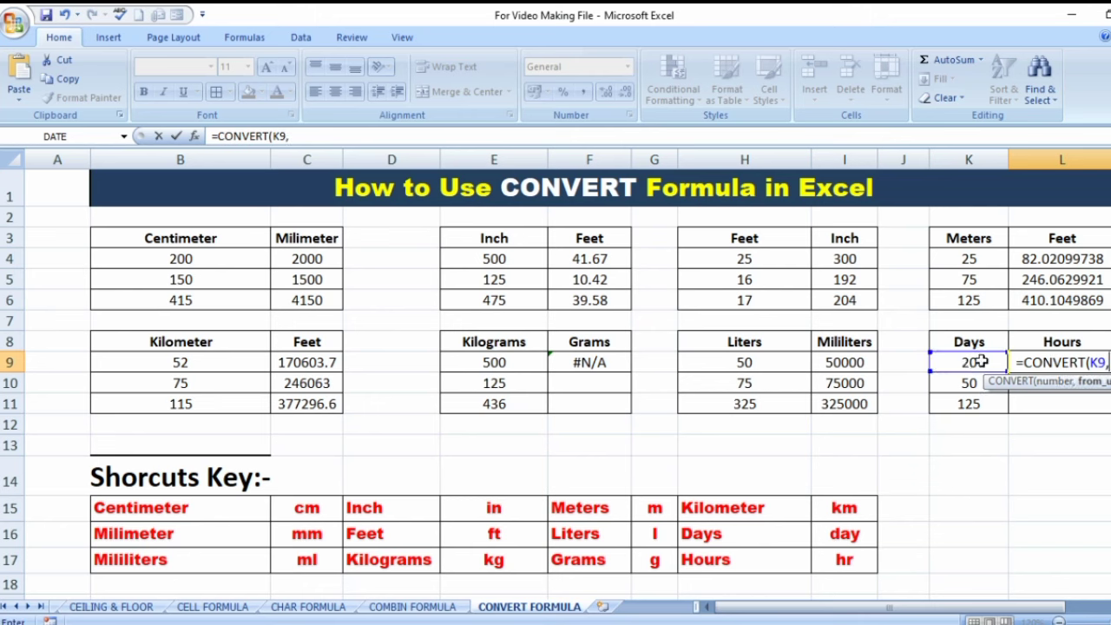
type("\"")
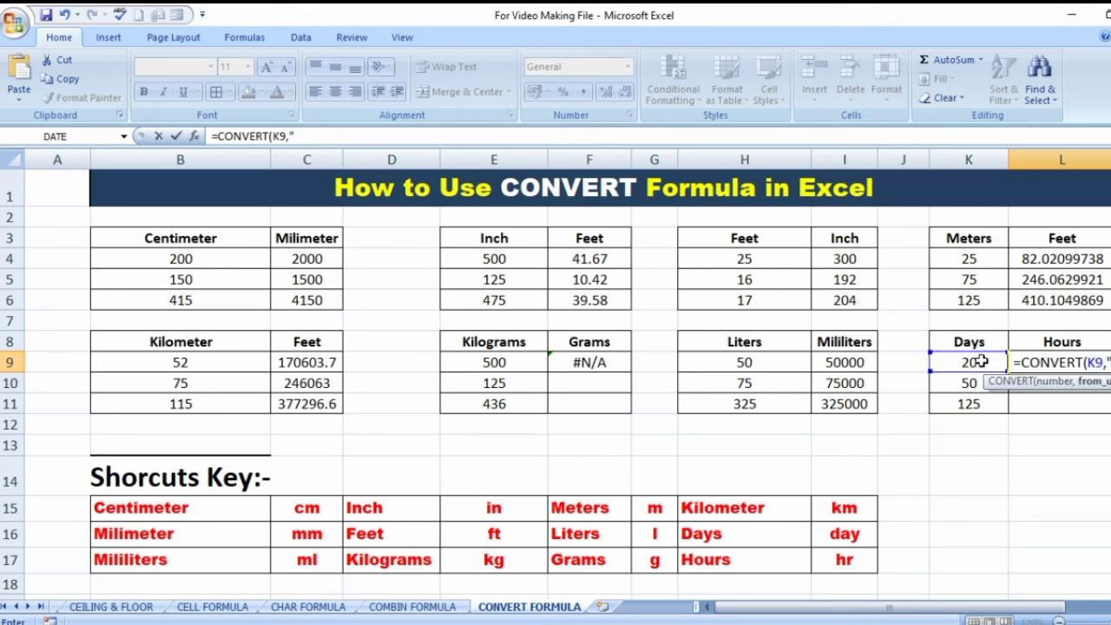
type("day")
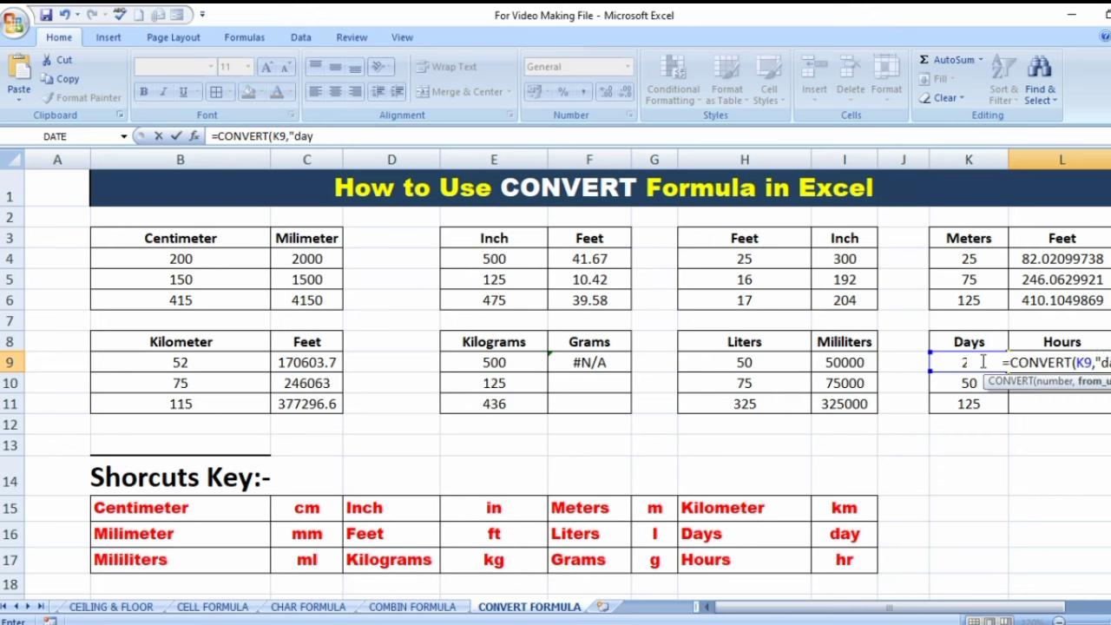
type("\",")
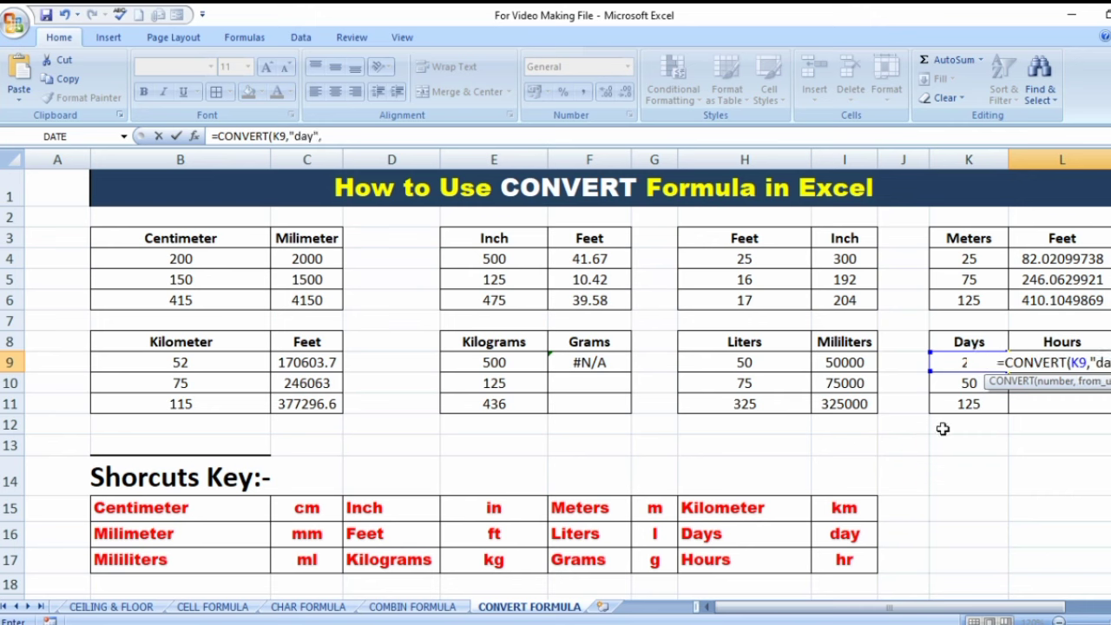
type("\"")
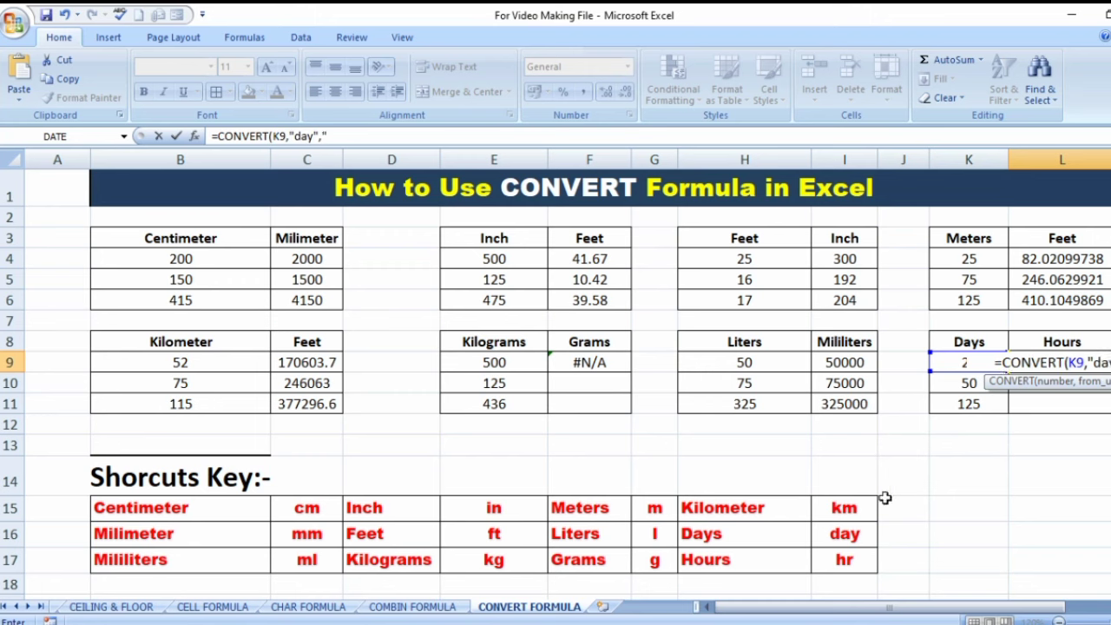
type("r")
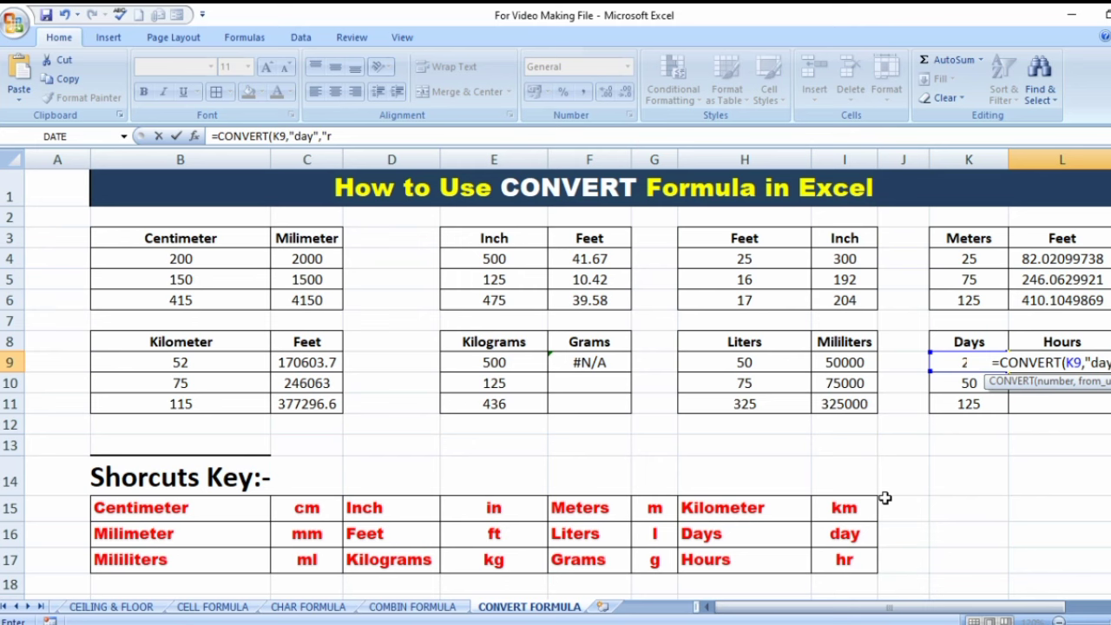
key("Return")
key("Return")
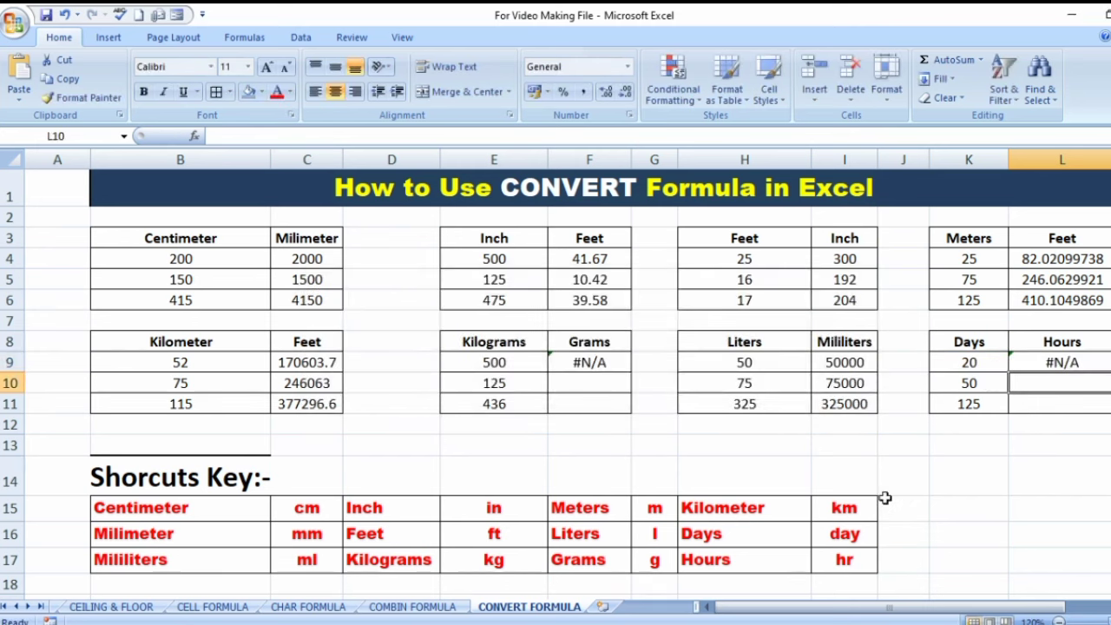
Fix the L9 target unit code to "hr" so it shows 480 hours
left_click(860, 556)
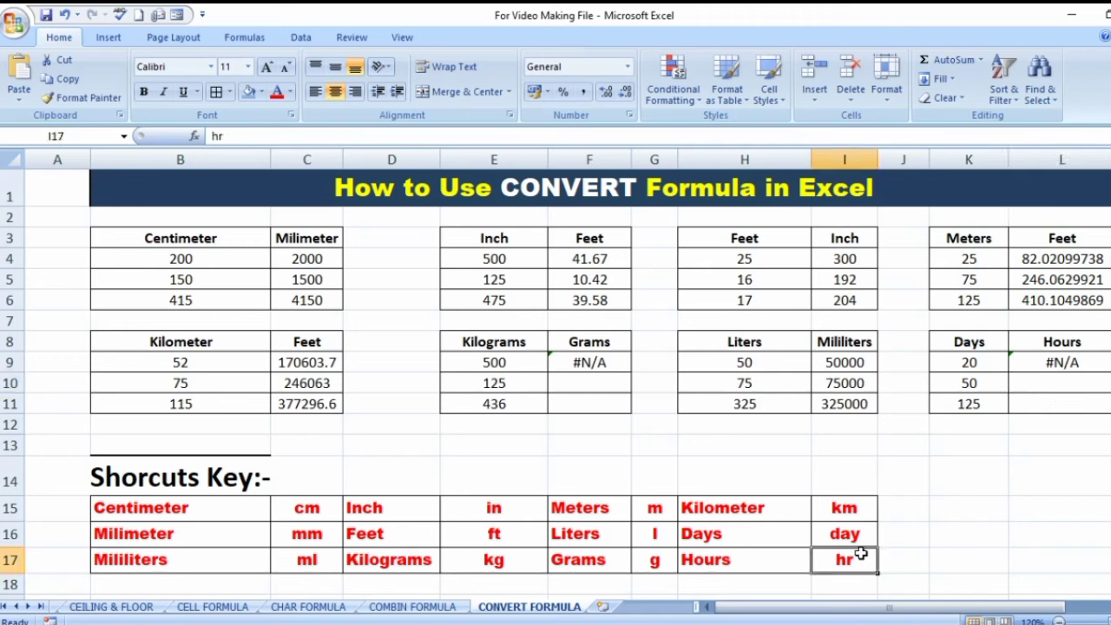
left_click(216, 136)
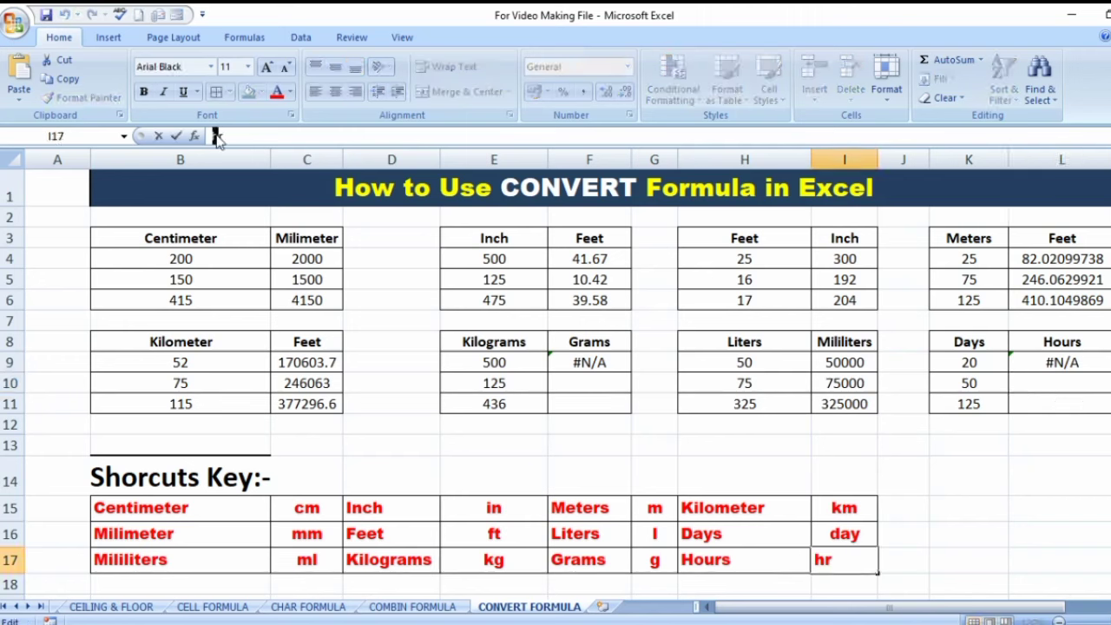
left_click(1066, 532)
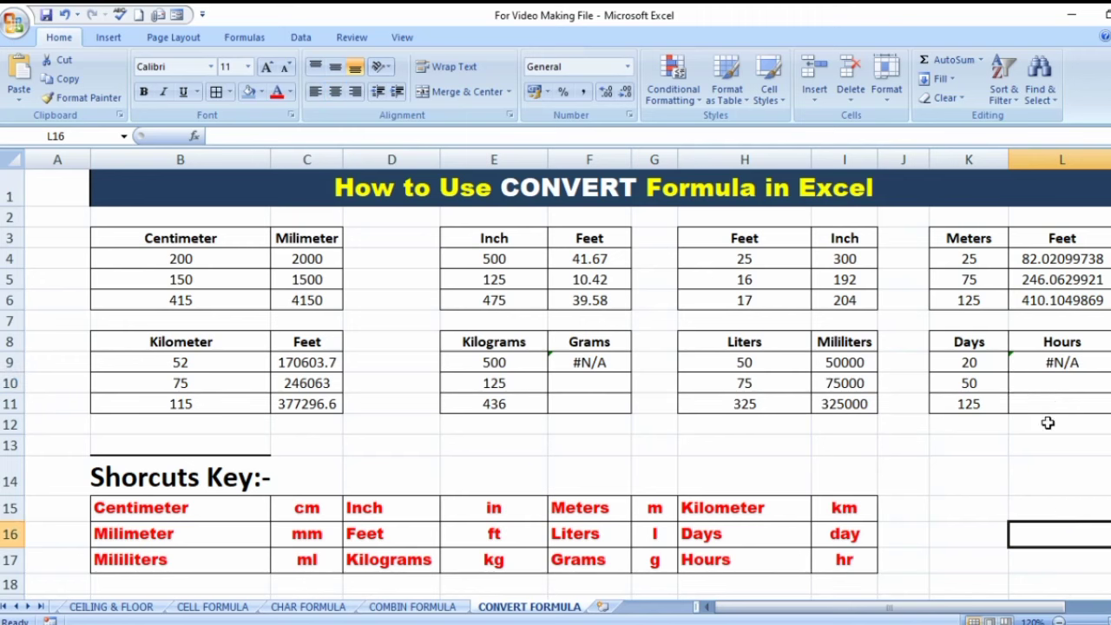
double_click(1068, 362)
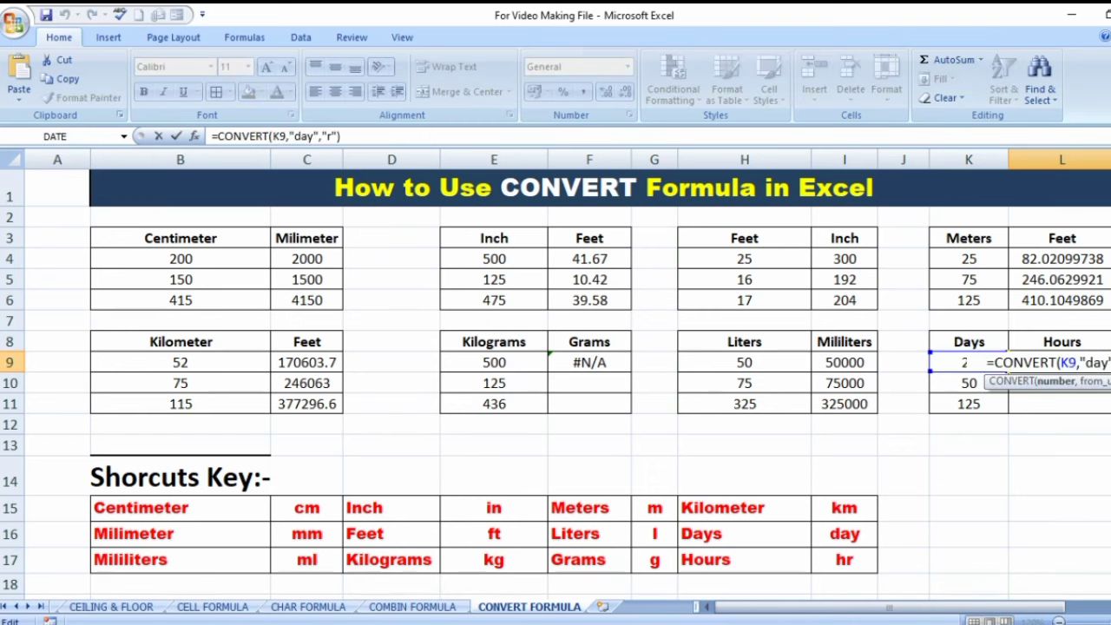
key("End")
type("h")
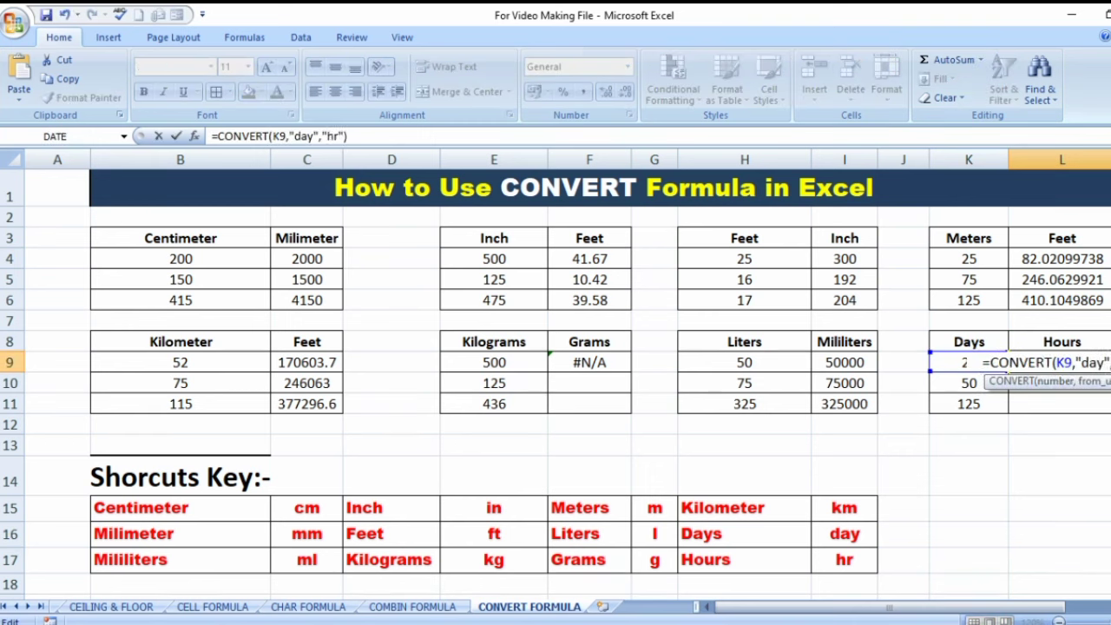
key("Return")
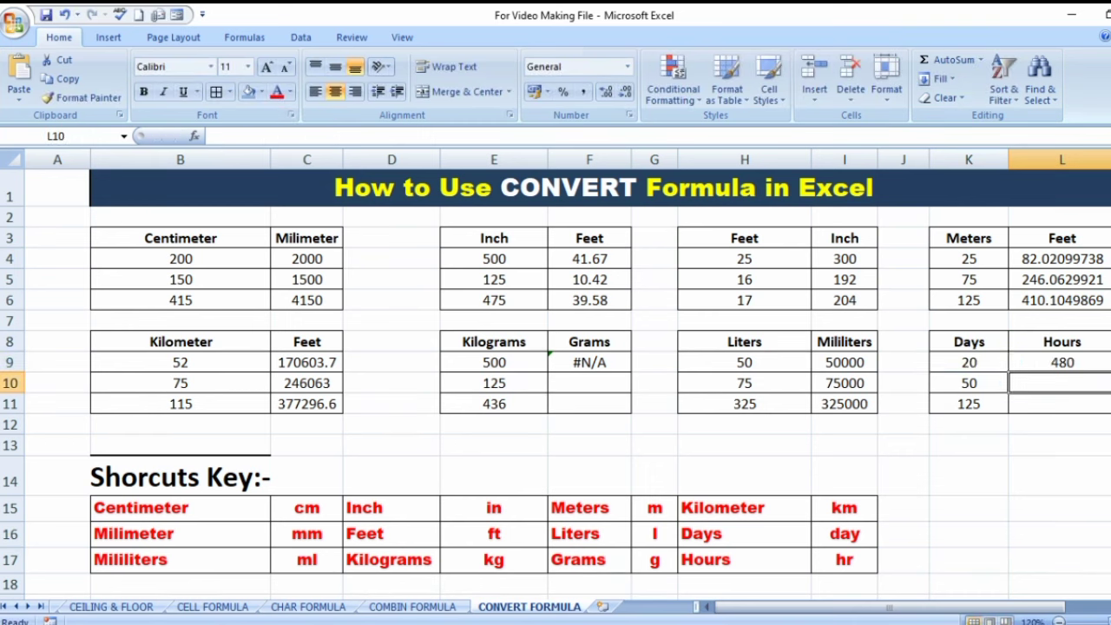
Edit F9 to =CONVERT(E9,"kg","g") so 500 kg becomes 500000 grams
left_click(1095, 362)
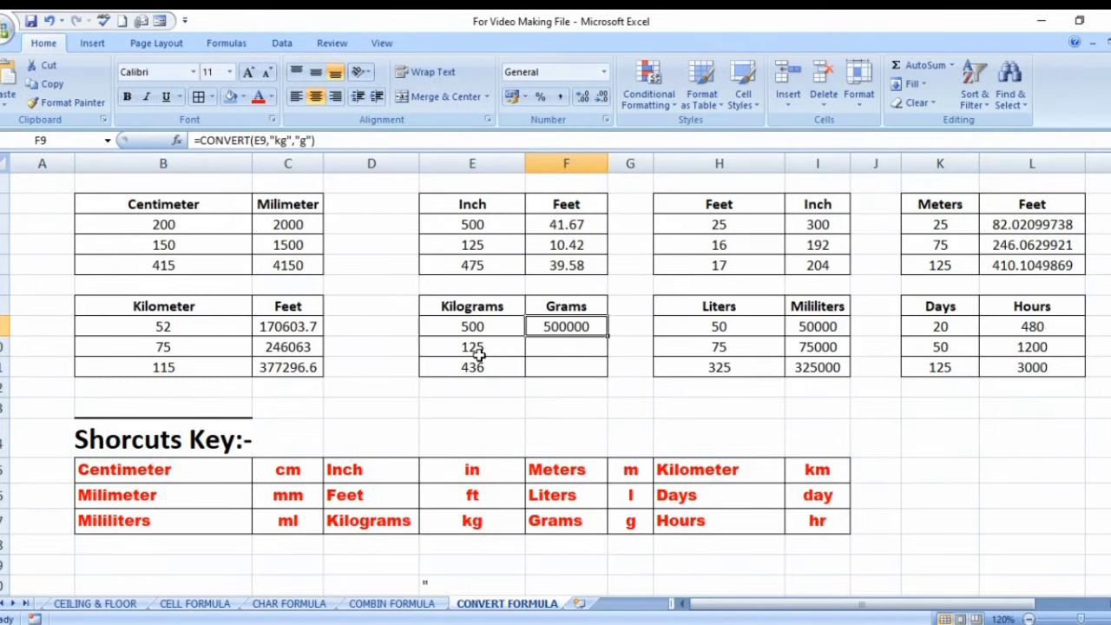
key("Right")
key("Up")
key("Left")
key("Left")
key("Right")
key("Left")
key("Right")
key("Right")
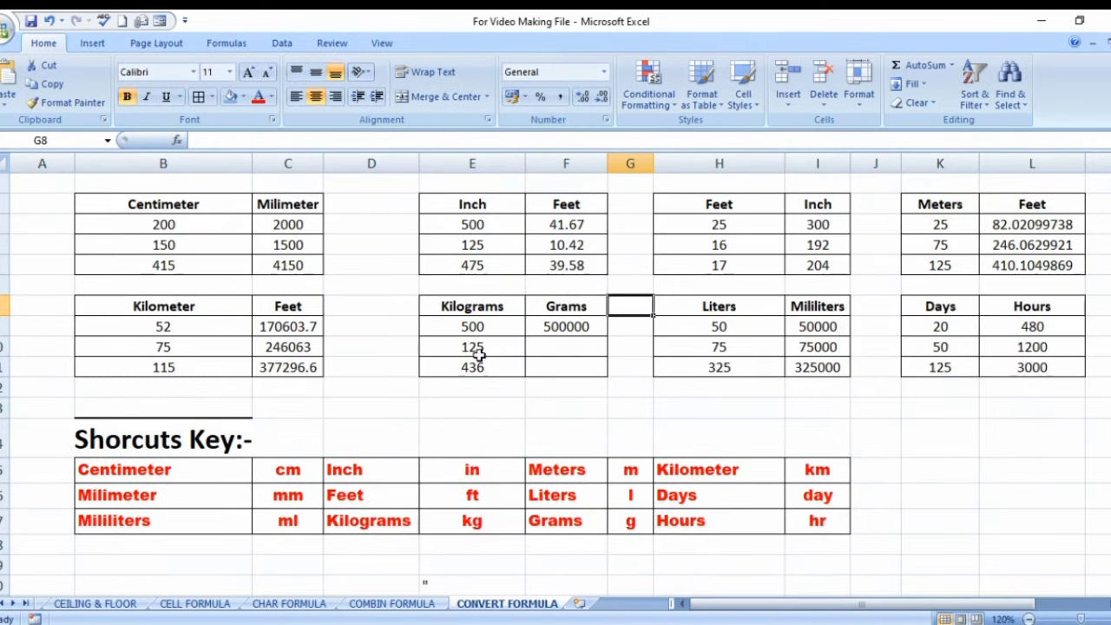
key("Right")
key("Right")
key("Left")
key("Left")
key("Left")
key("Right")
key("Left")
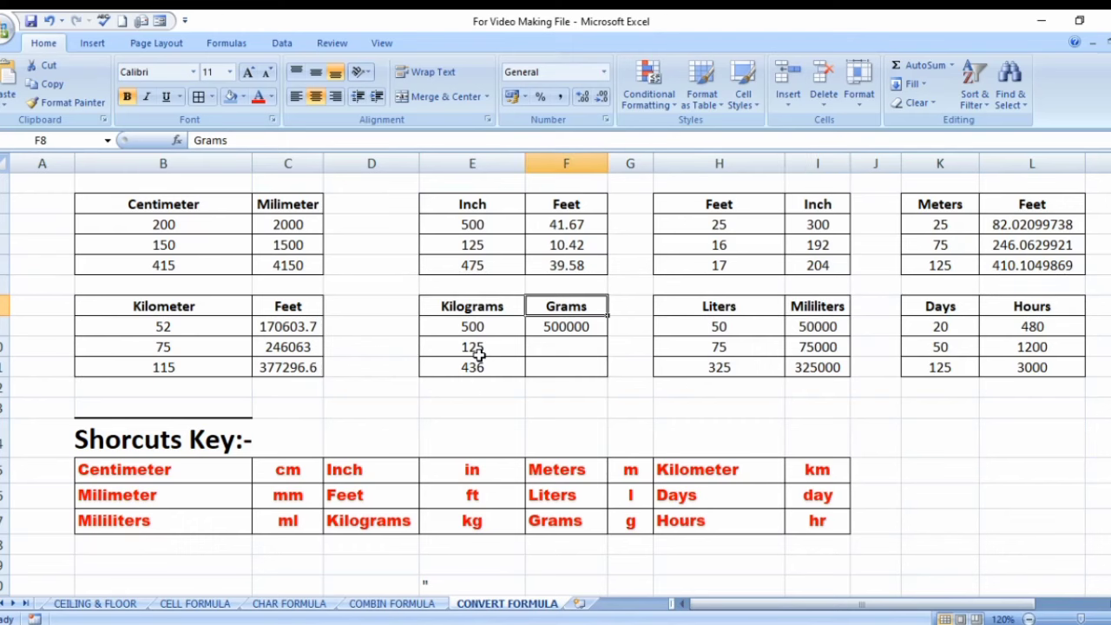
key("Down")
key("Down")
key("Down")
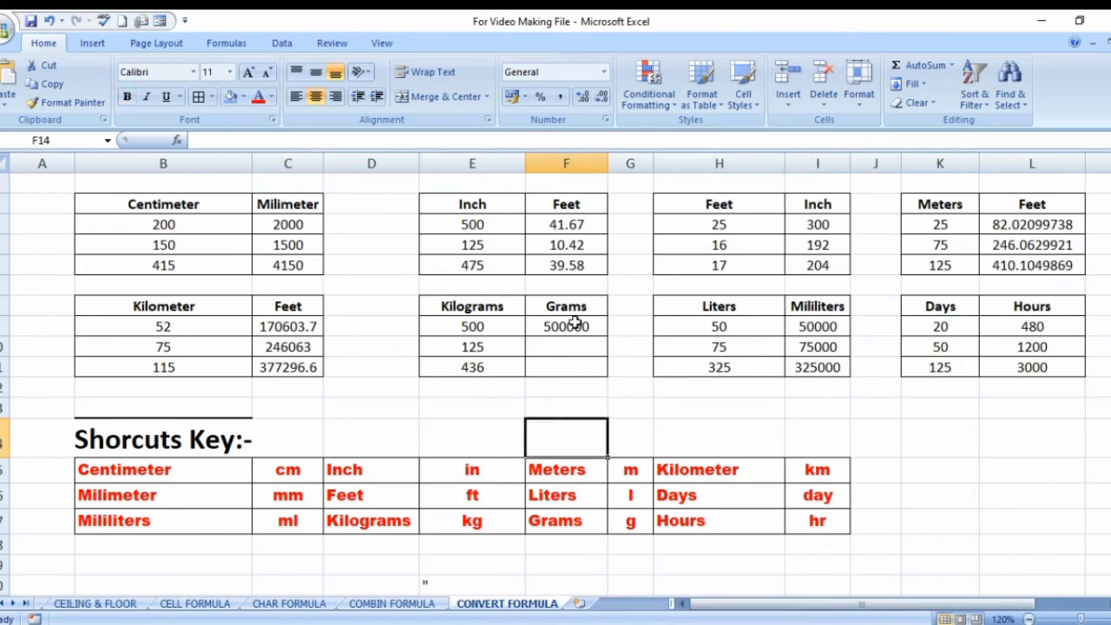
double_click(574, 322)
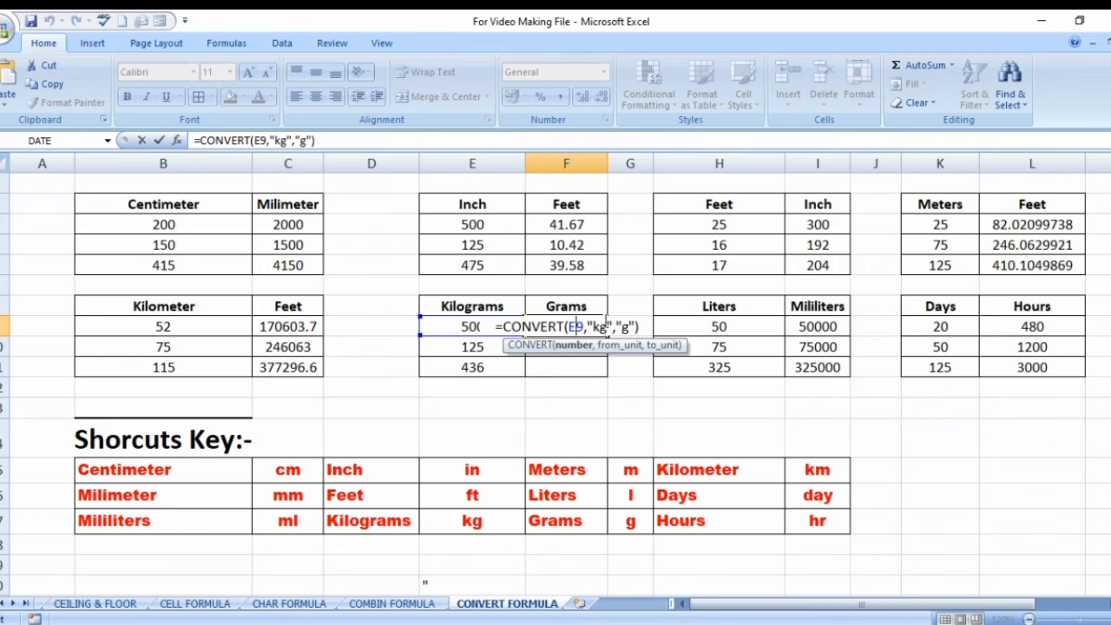
left_click(605, 328)
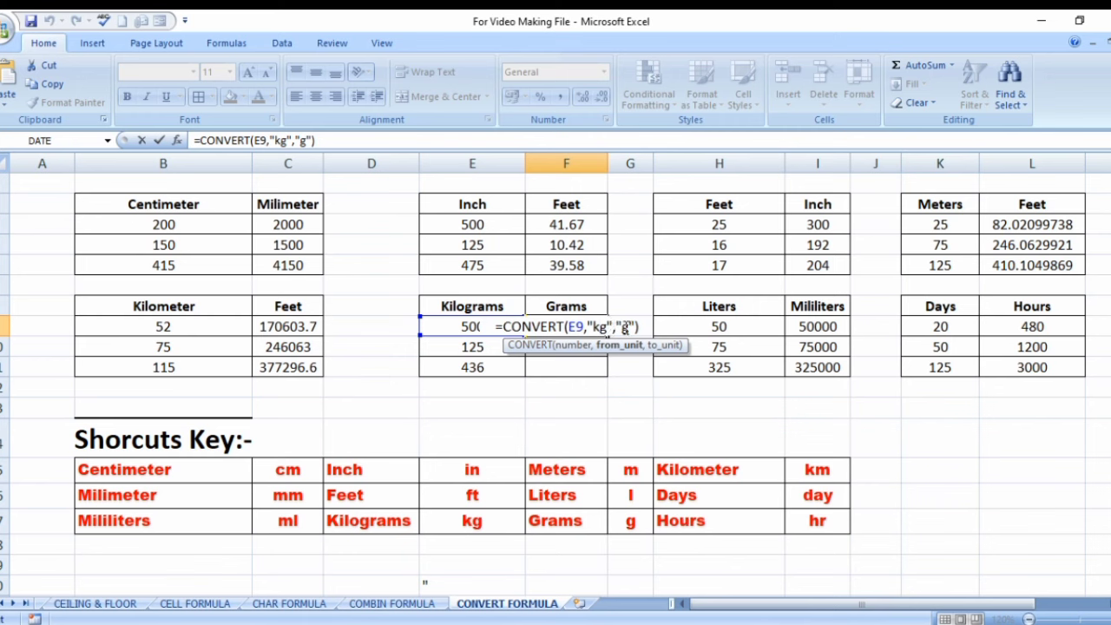
left_click(626, 326)
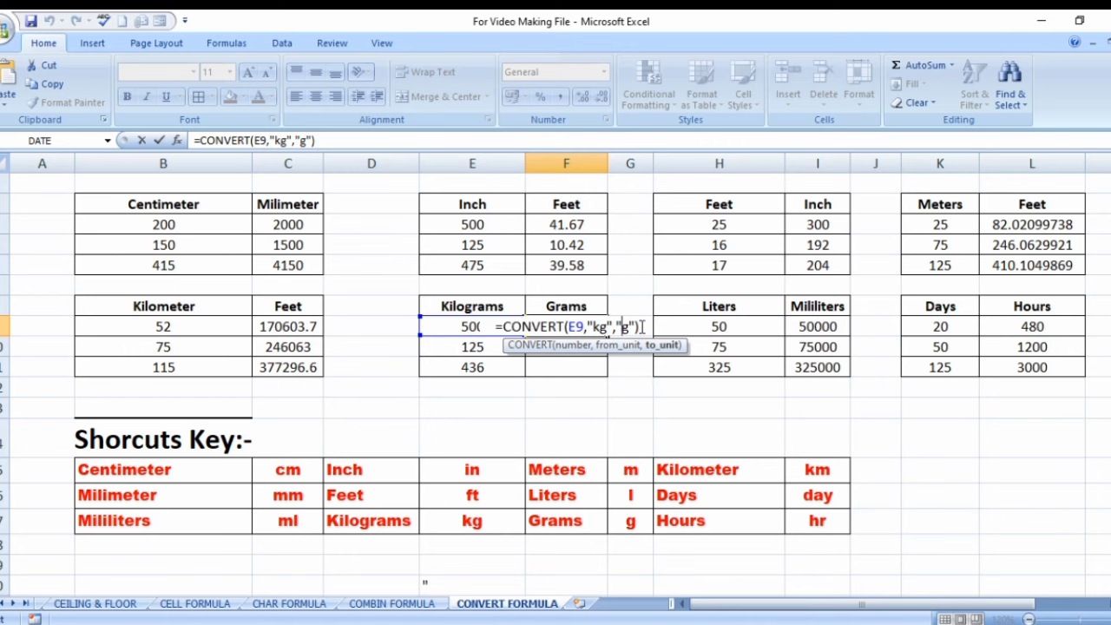
key("Return")
Fill the grams formula down F10:F11, giving 125000 and 436000
left_click(577, 328)
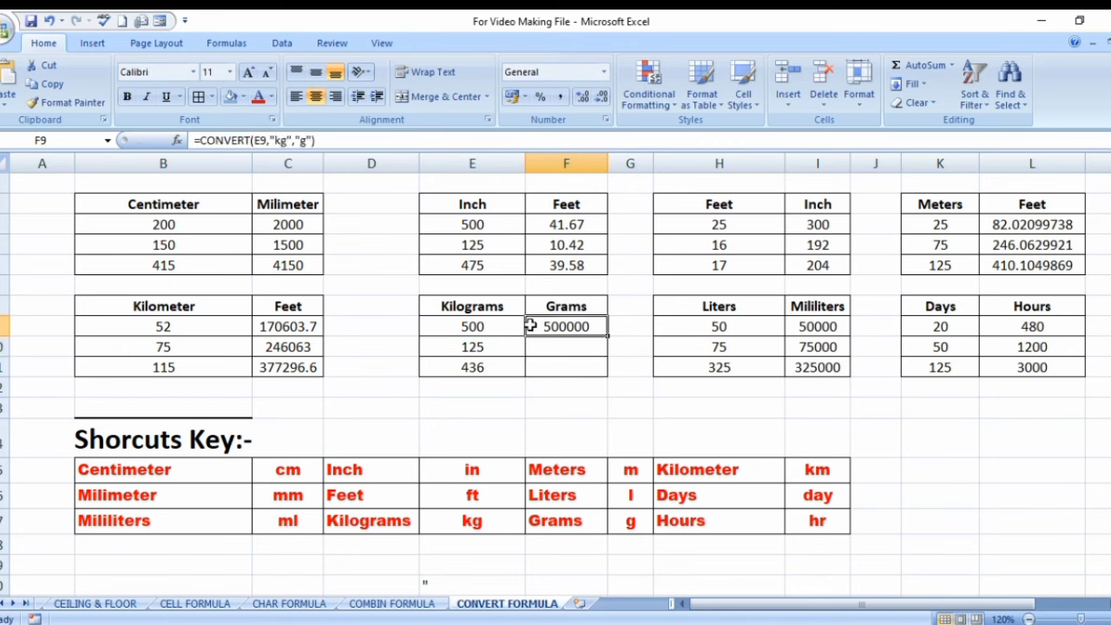
left_click(504, 329)
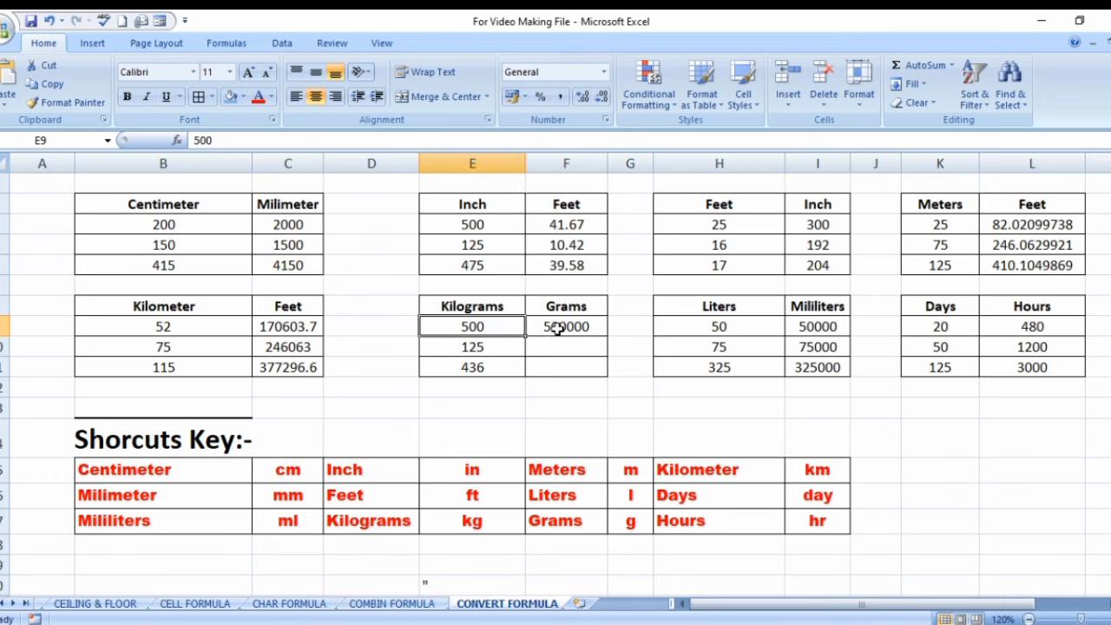
left_click(558, 327)
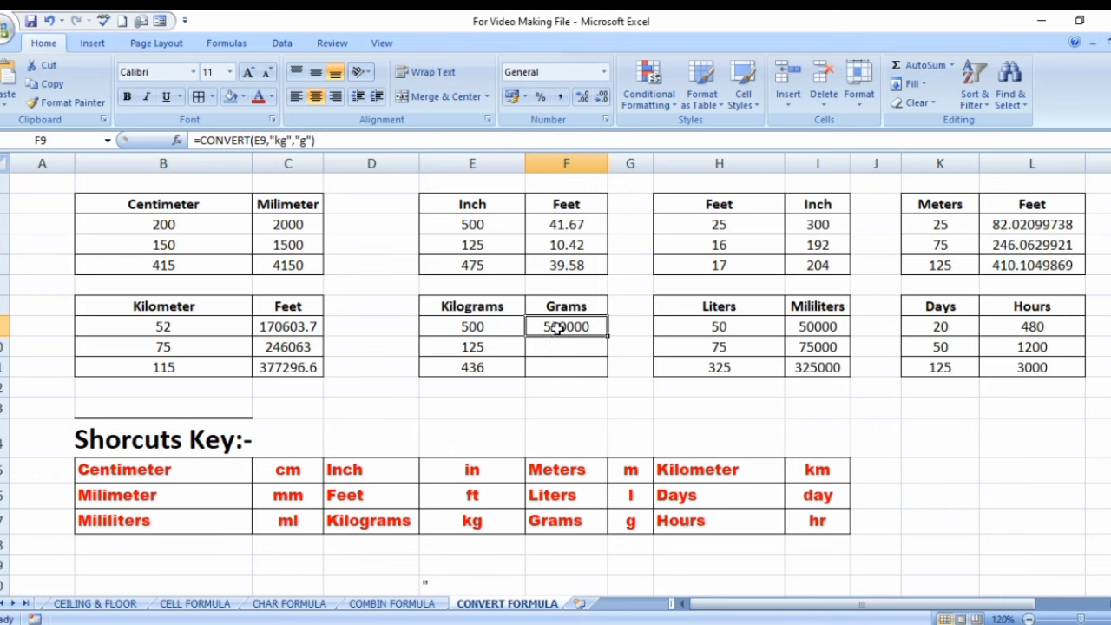
left_click(483, 310)
left_click(550, 325)
left_click_drag(609, 336, 609, 375)
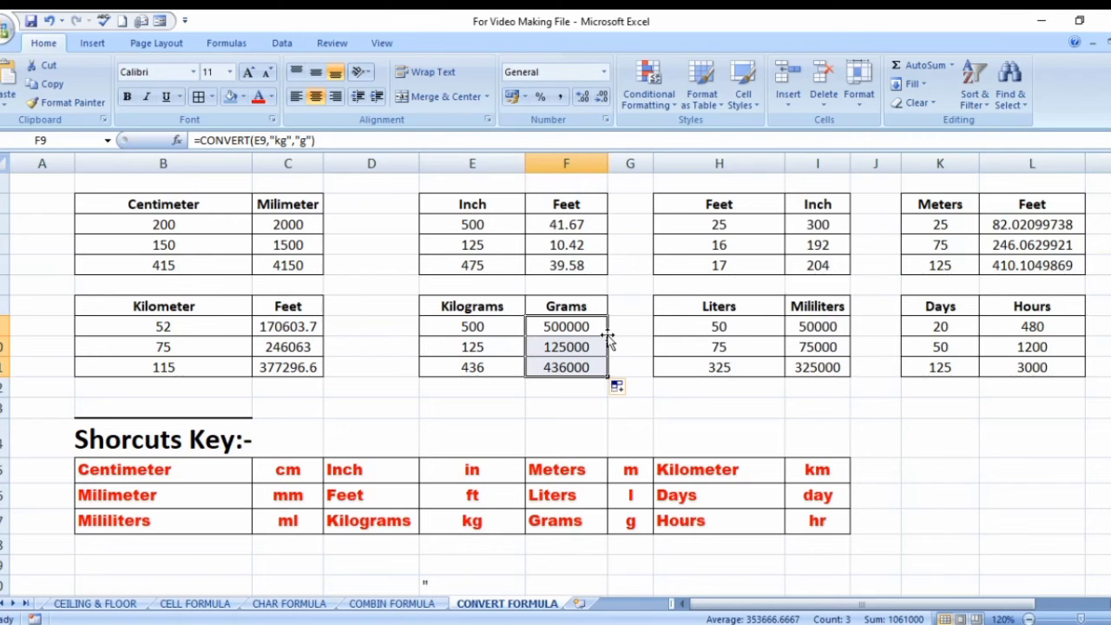
left_click(556, 414)
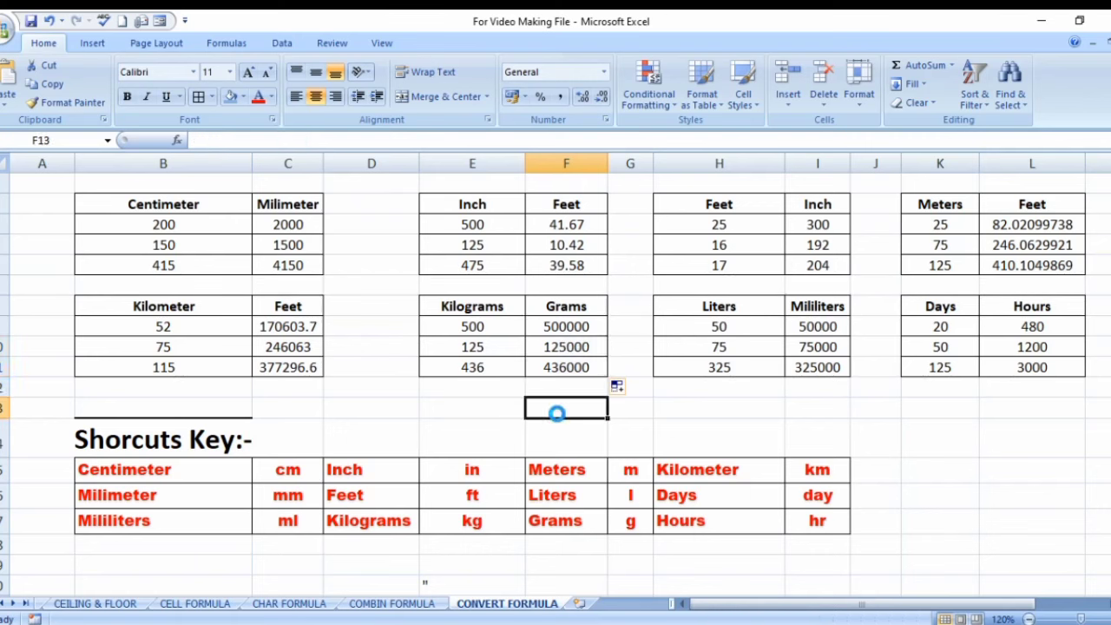
left_click(483, 387)
Step through the conversion tables to review the millimetre, feet and grams formulas
left_click(331, 378)
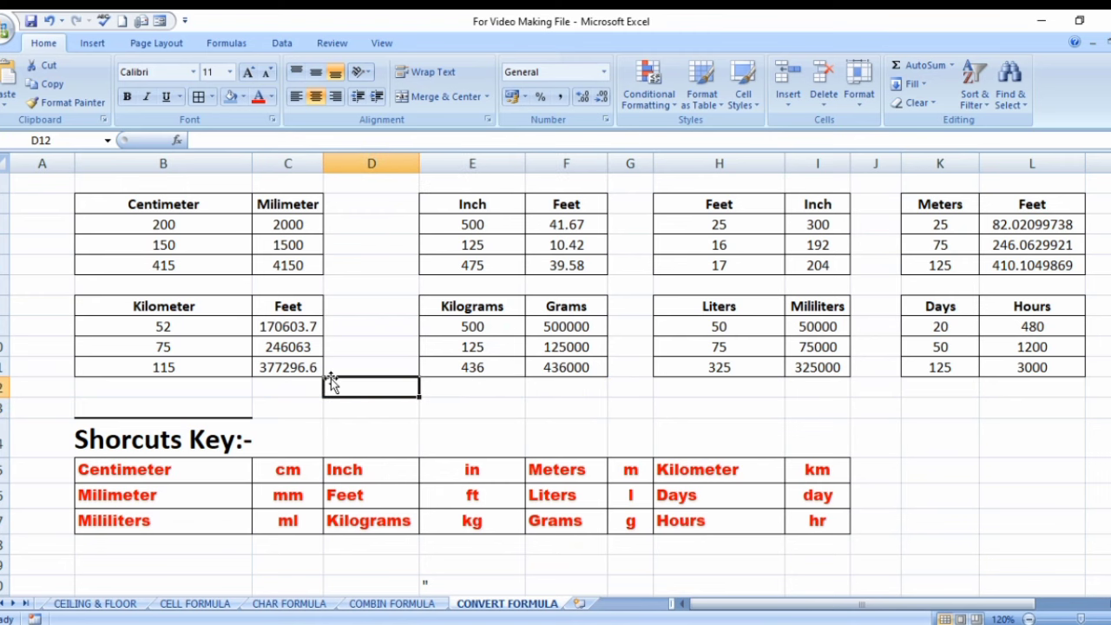
key("Up")
key("Up")
key("Up")
key("Up")
key("Up")
key("Down")
key("Down")
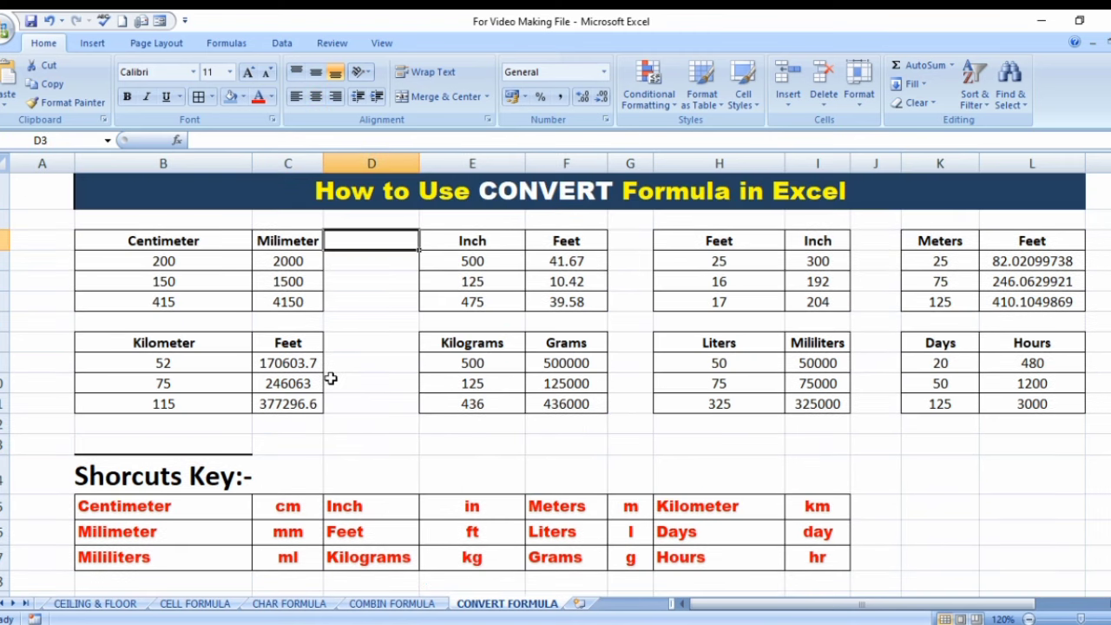
key("Down")
key("Down")
key("Down")
key("Down")
key("Down")
key("Down")
key("Down")
key("Right")
key("Right")
key("Left")
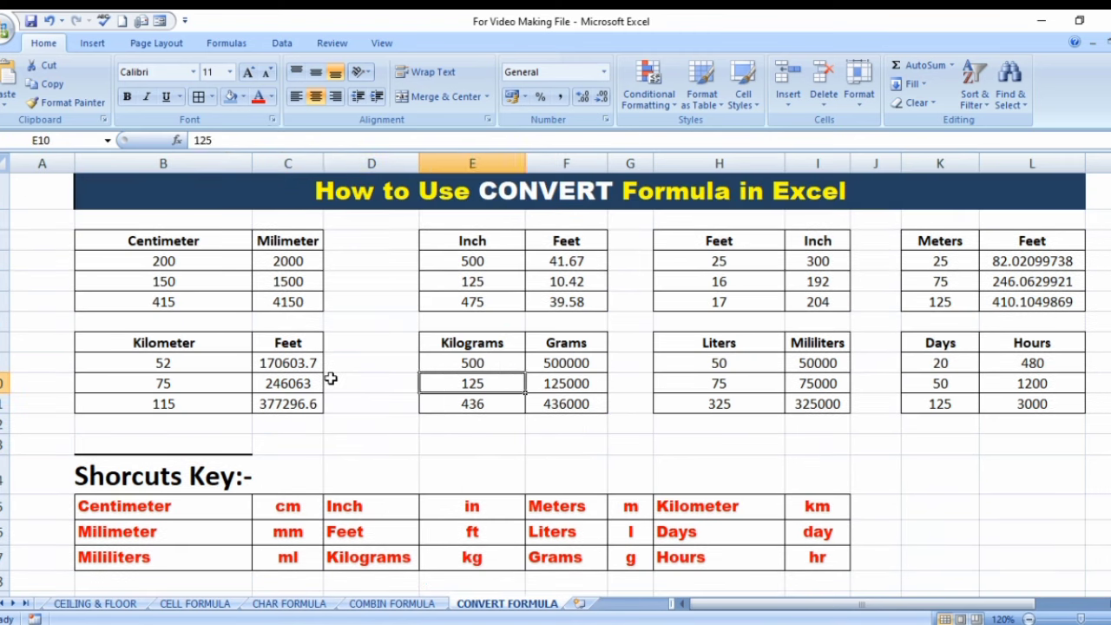
key("Left")
key("Left")
key("Left")
key("Up")
key("Up")
key("Up")
key("Up")
key("Up")
key("Right")
key("Up")
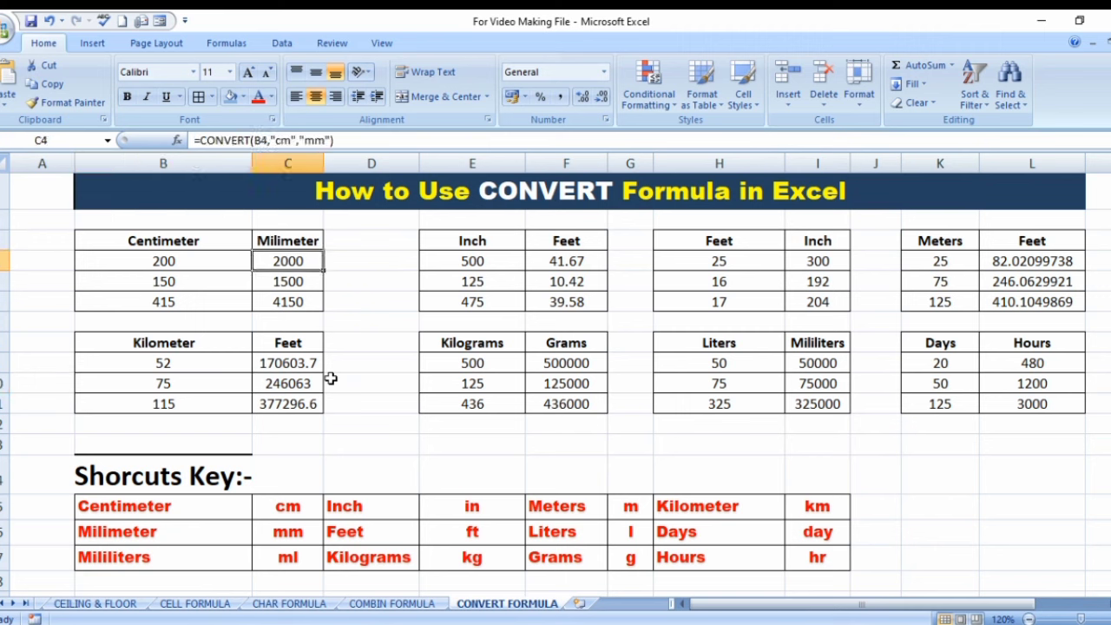
key("Left")
key("Up")
key("Right")
key("Right")
key("Right")
key("Right")
key("Down")
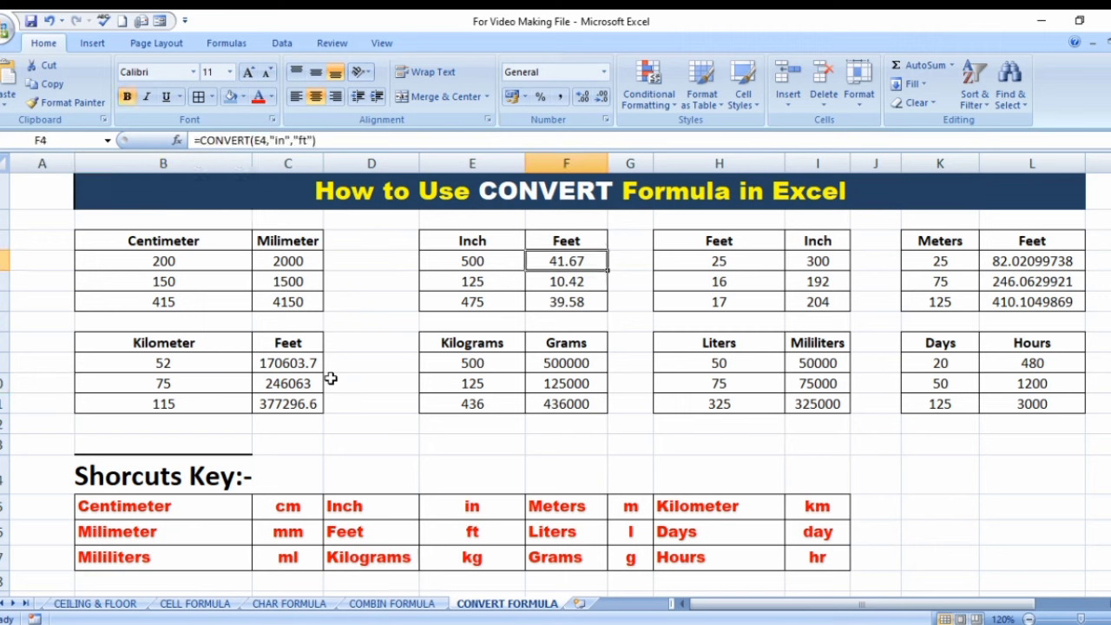
key("Down")
key("Down")
key("Down")
key("Down")
key("Down")
Save the workbook with Ctrl+S, then select empty cells around the tables
key("ctrl+s")
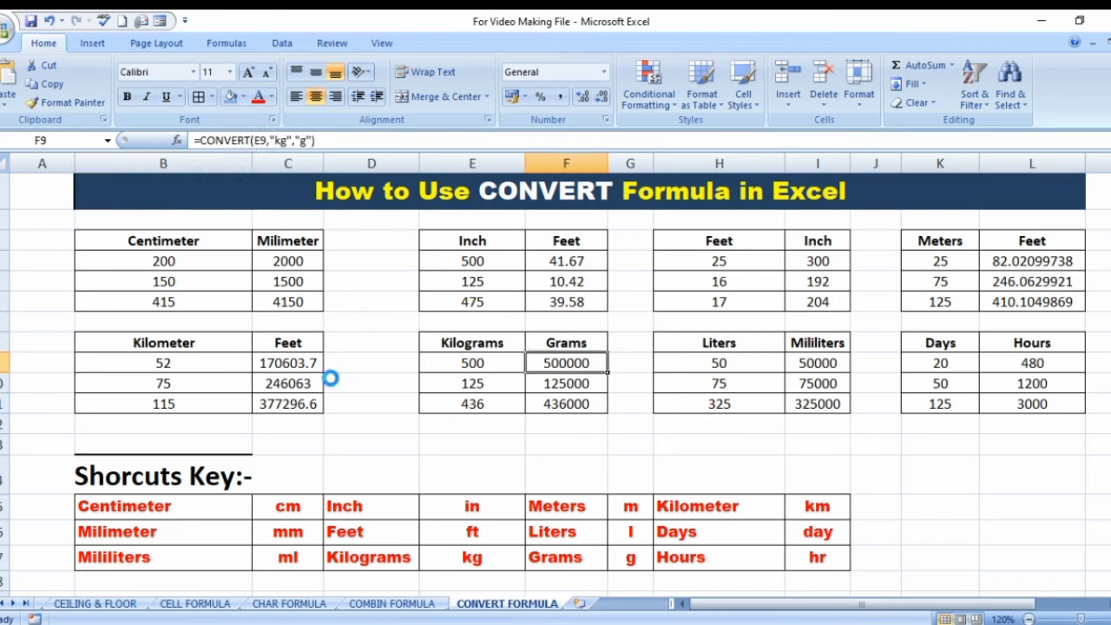
left_click(395, 344)
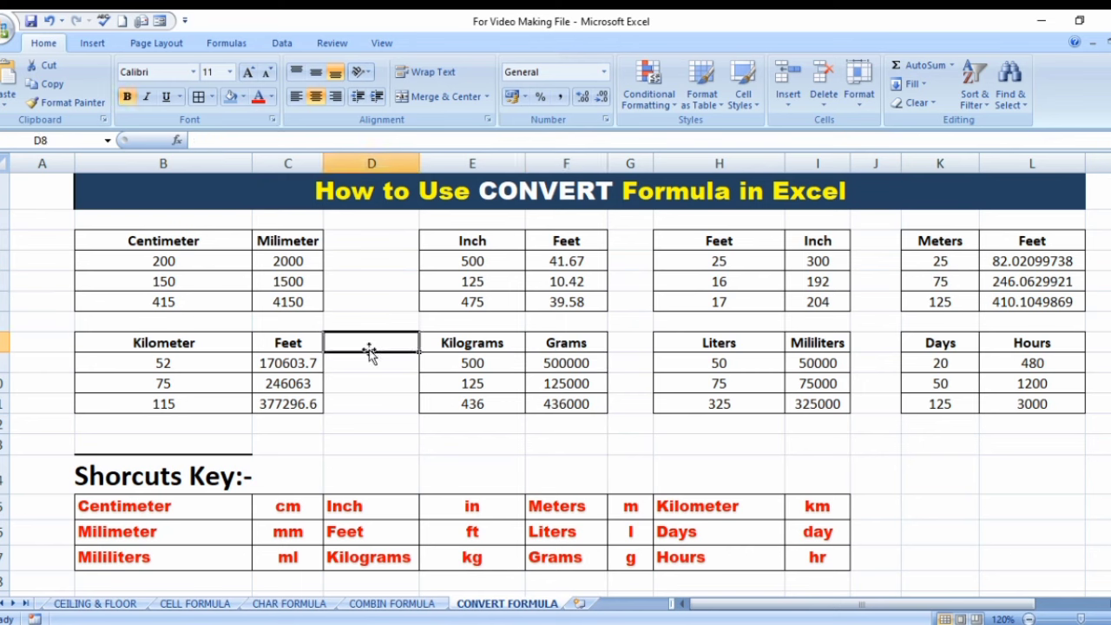
left_click(521, 197)
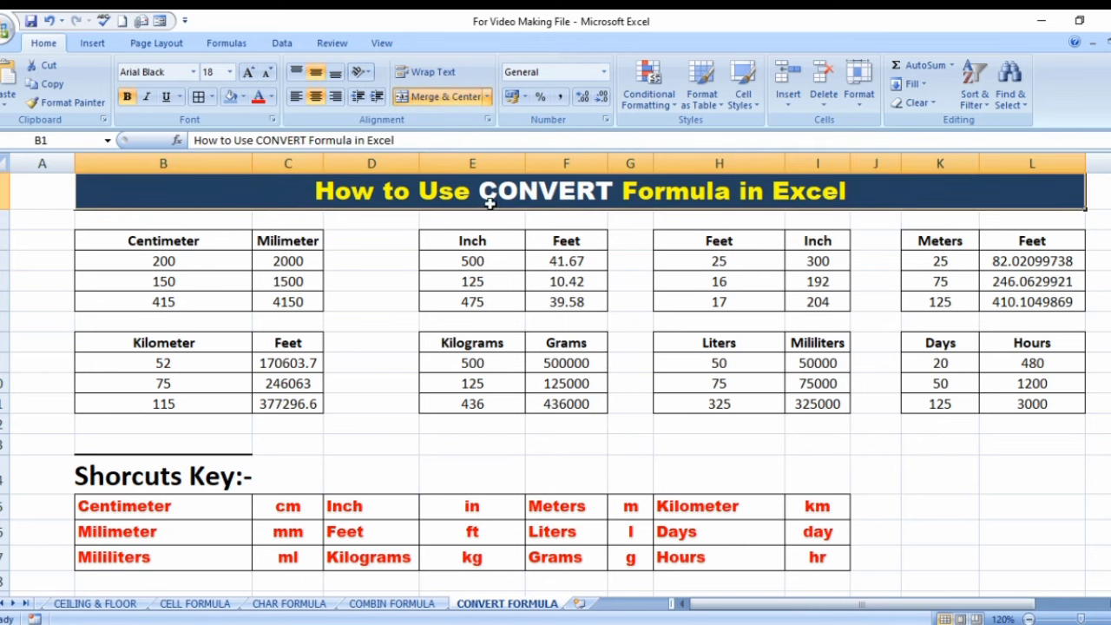
left_click(383, 323)
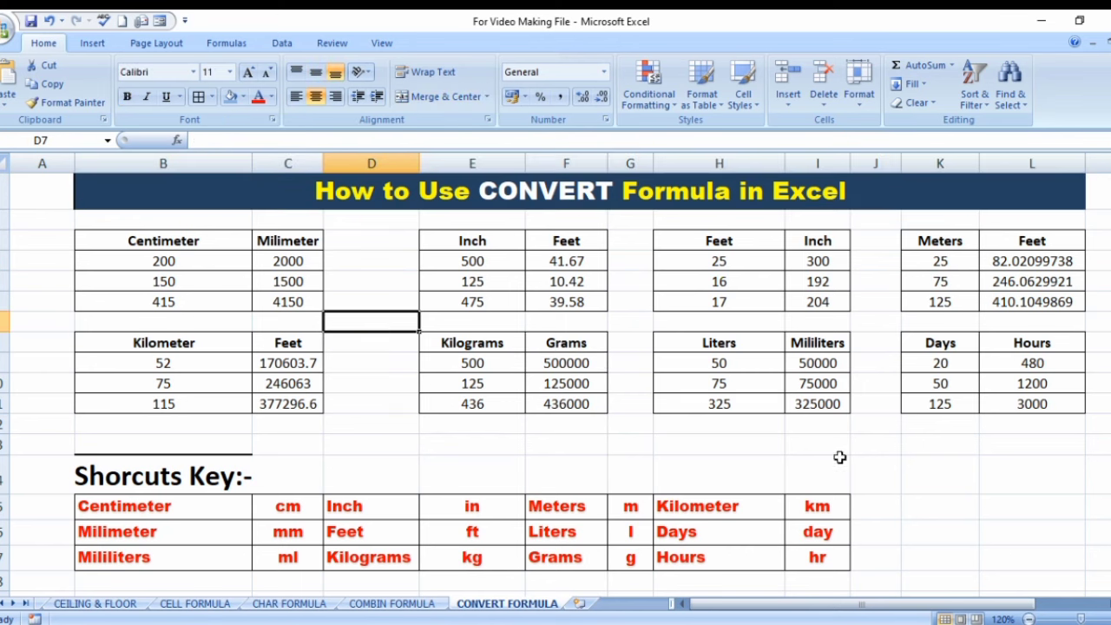
left_click(922, 483)
left_click(826, 464)
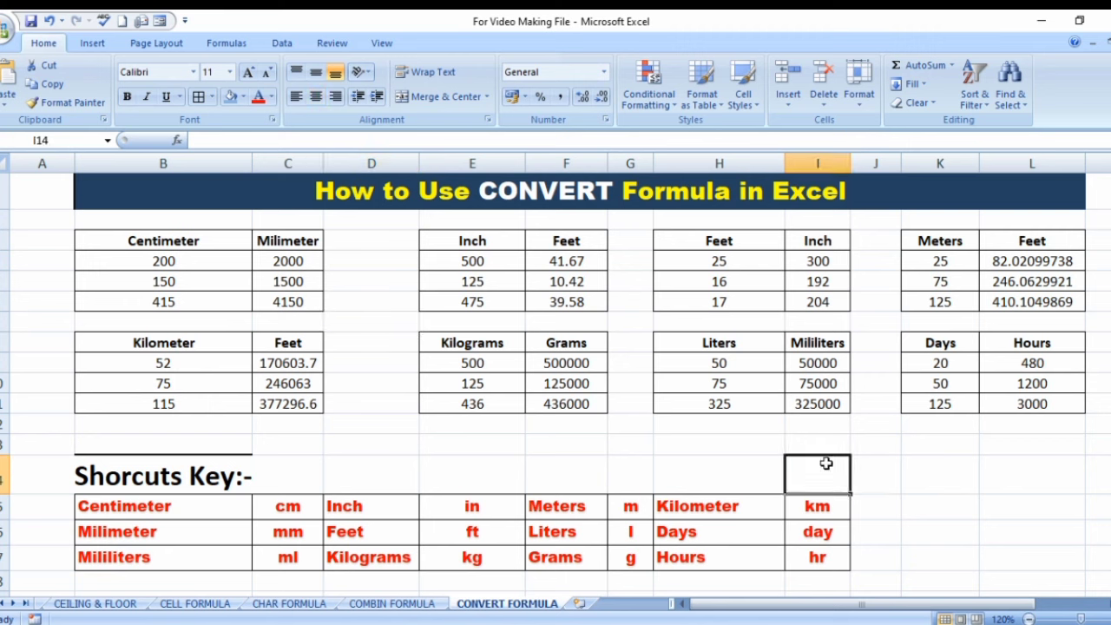
left_click(644, 440)
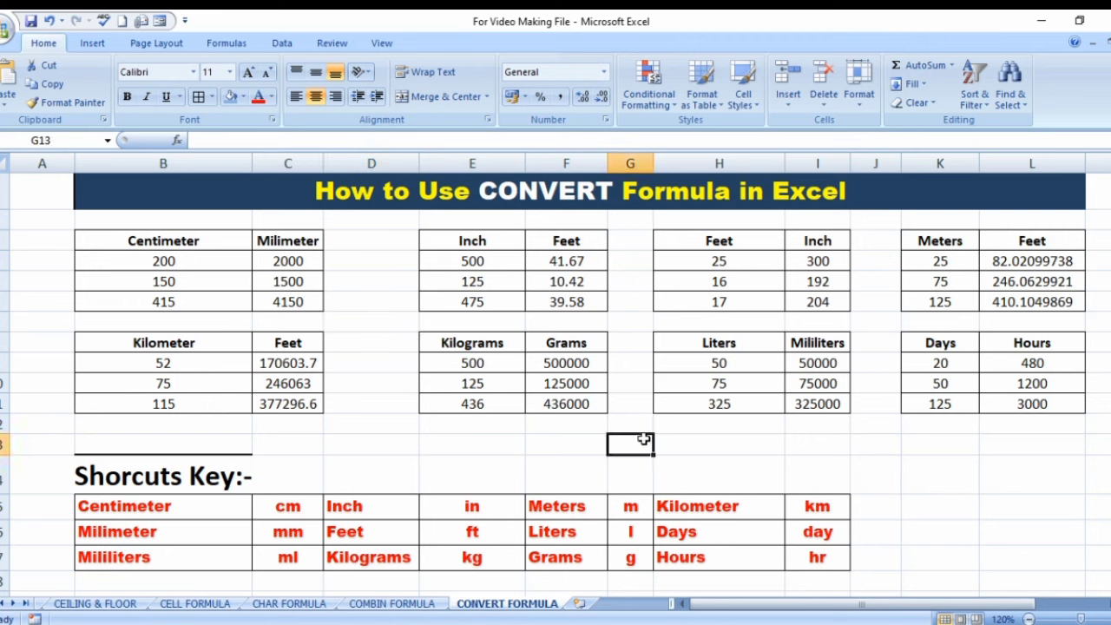
left_click(423, 437)
left_click(356, 431)
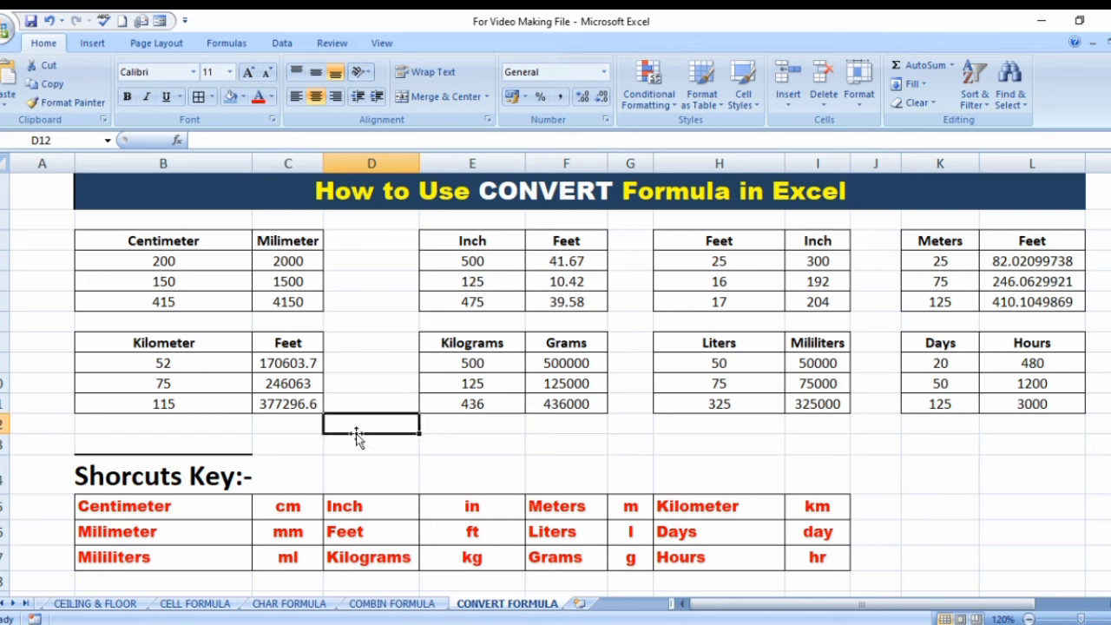